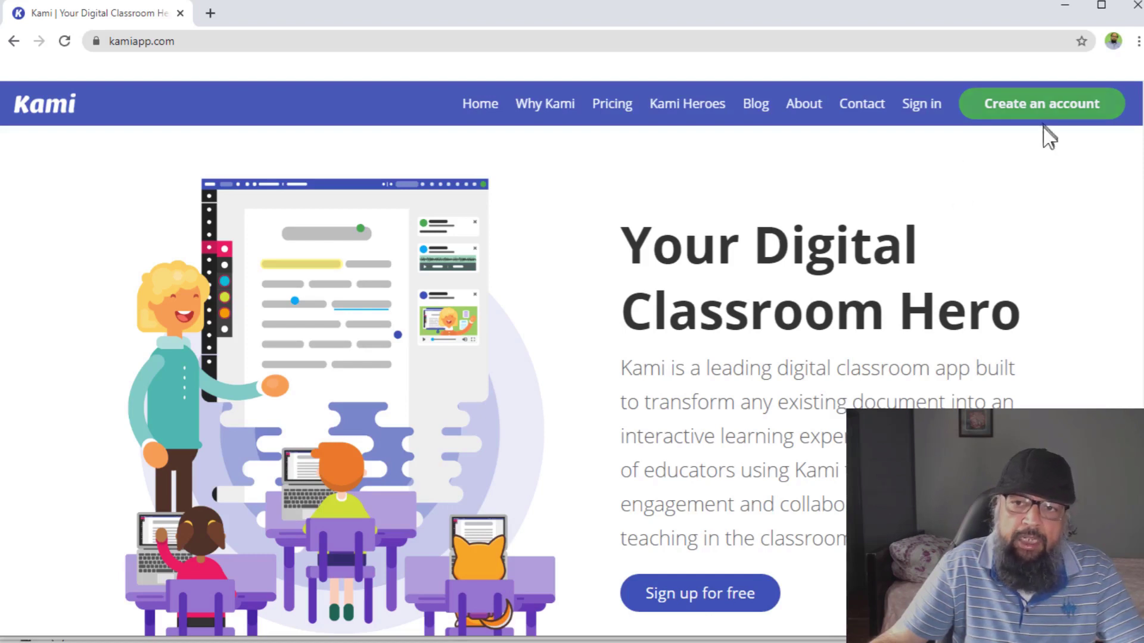
Sign in on kamiapp.com to reach the Kami viewer.
left_click(926, 120)
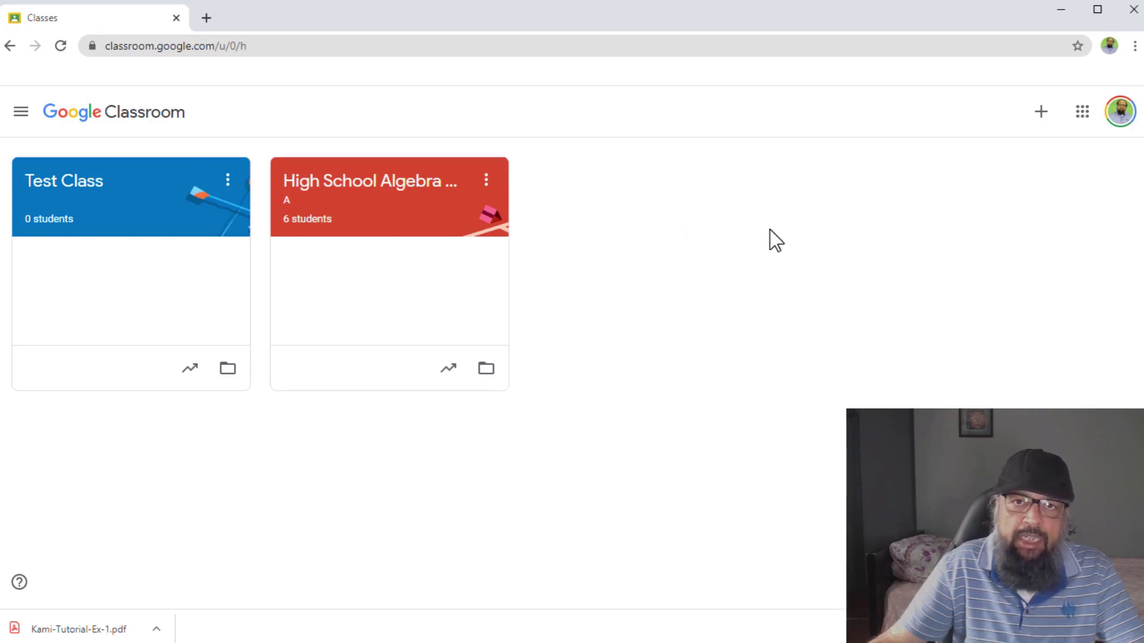
Preview Kami-Tutorial-Ex-1.pdf from High School Algebra's Algebra PDF Assignment and list its Open with apps.
left_click(427, 197)
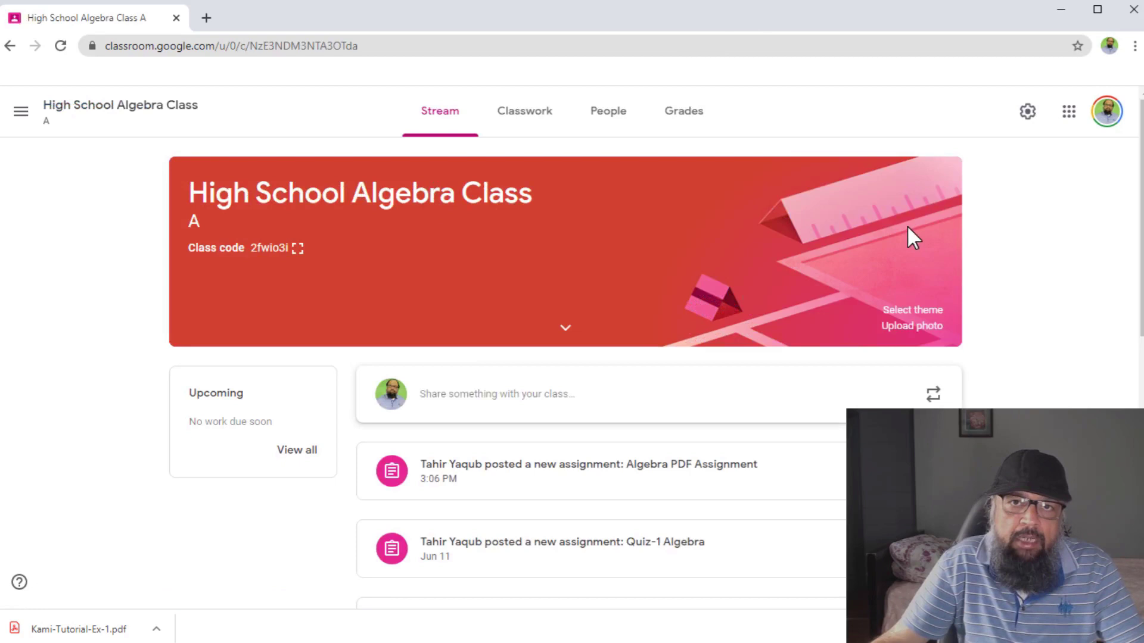
left_click(523, 127)
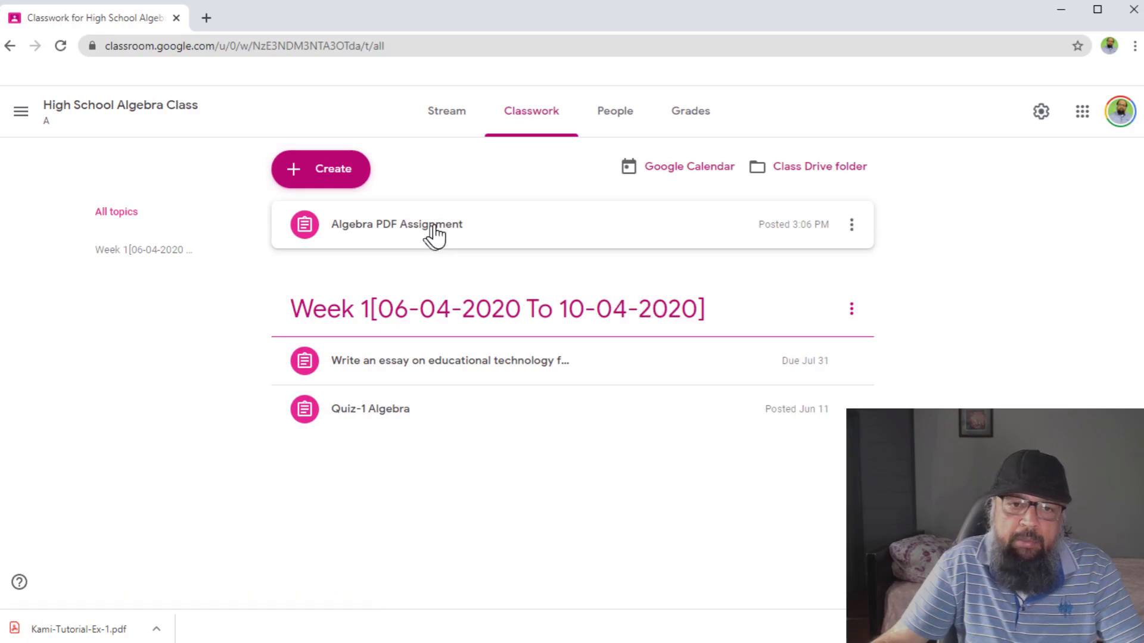
mouse_move(435, 232)
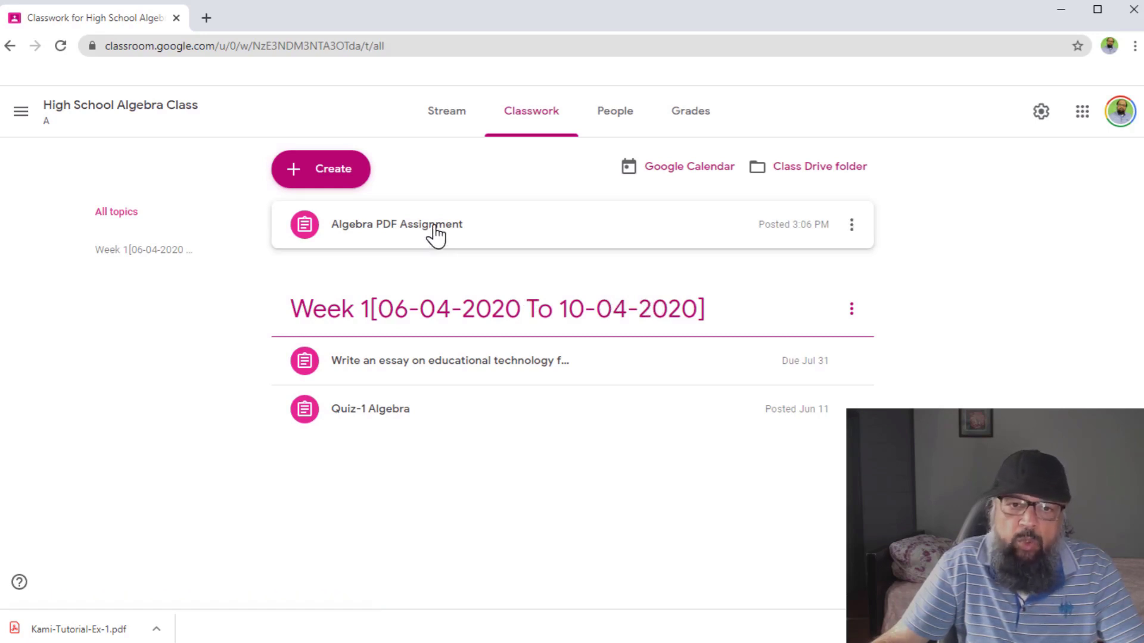
left_click(436, 232)
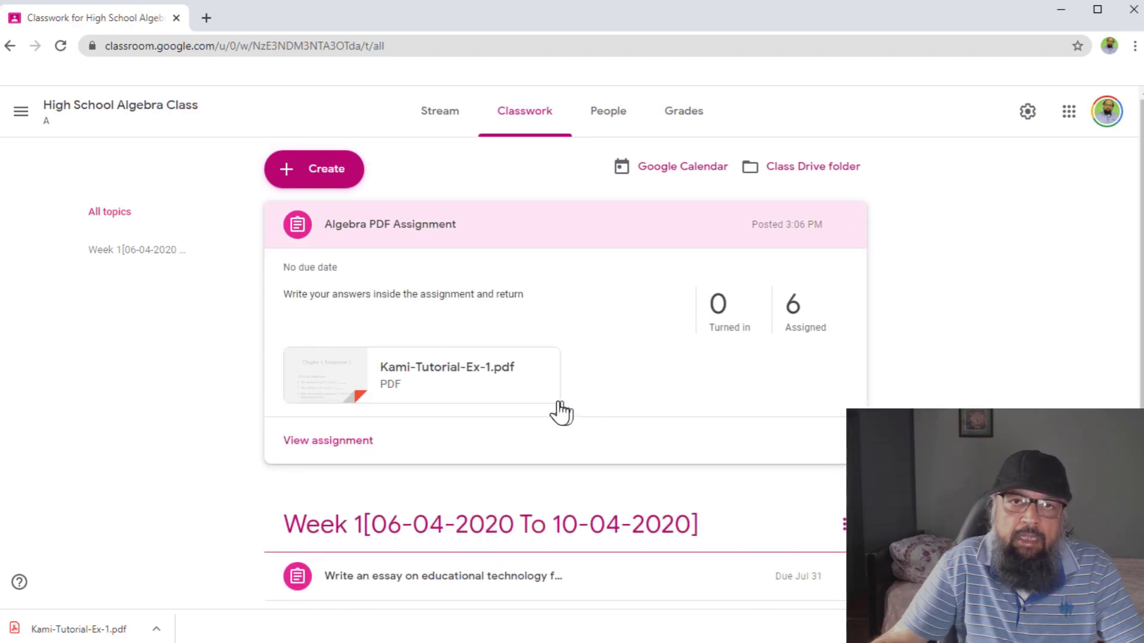
left_click(475, 381)
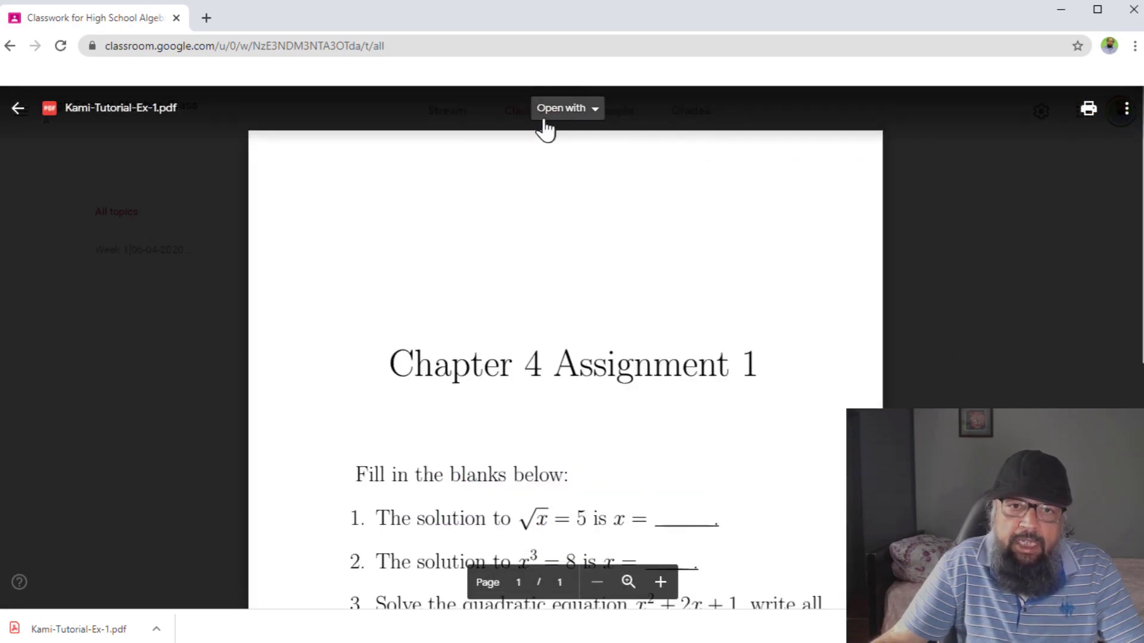
left_click(597, 121)
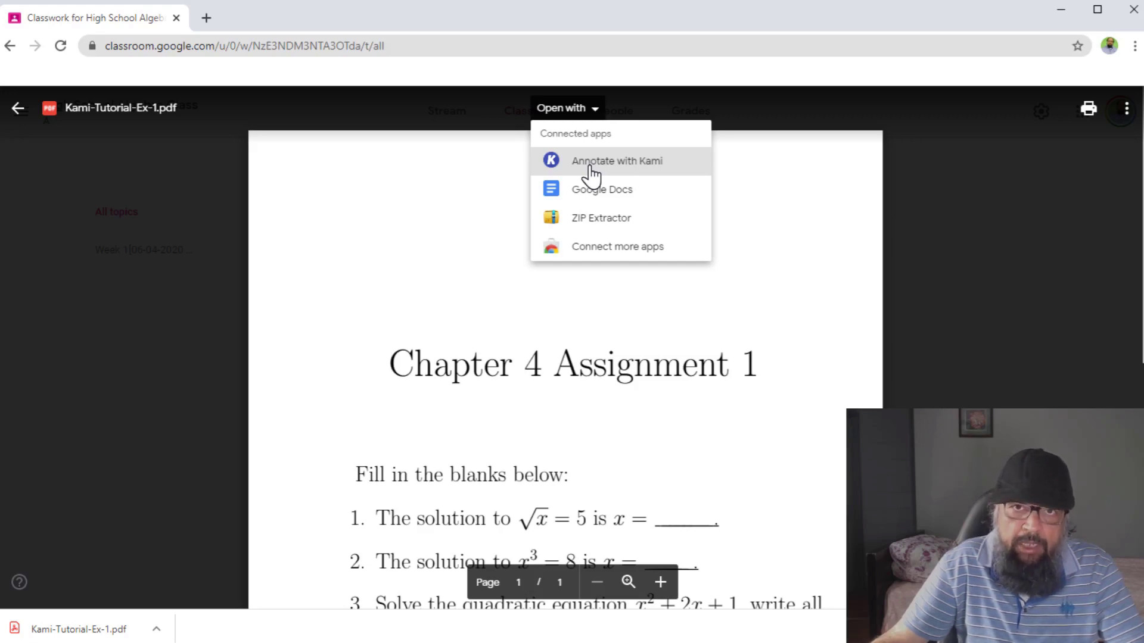
left_click(591, 168)
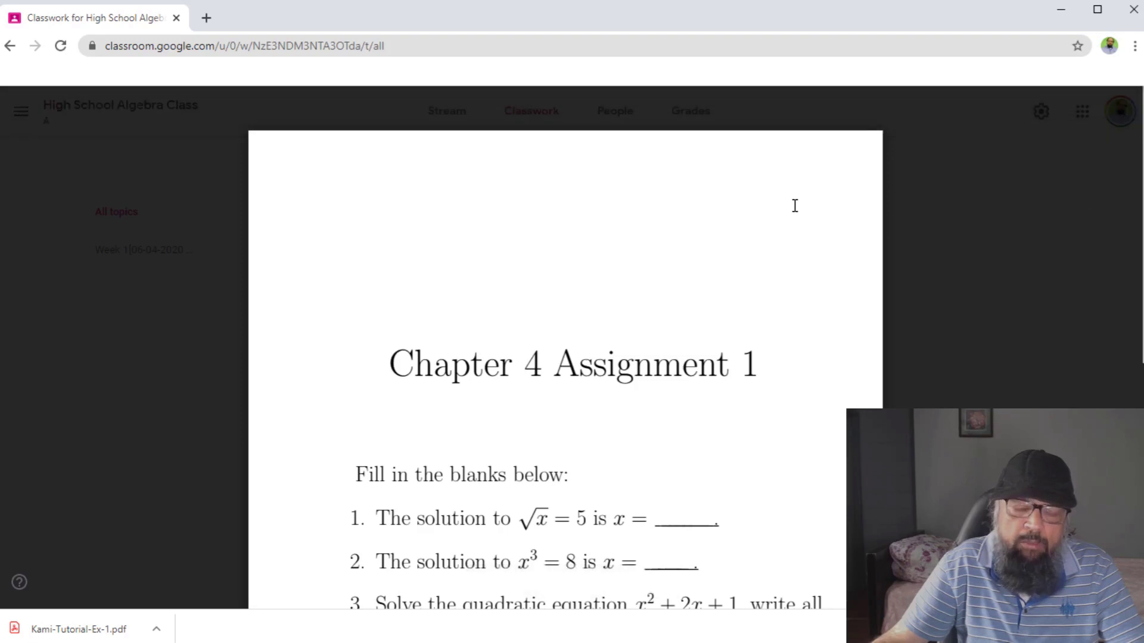
scroll(837, 206, "down", 1)
scroll(837, 208, "down", 1)
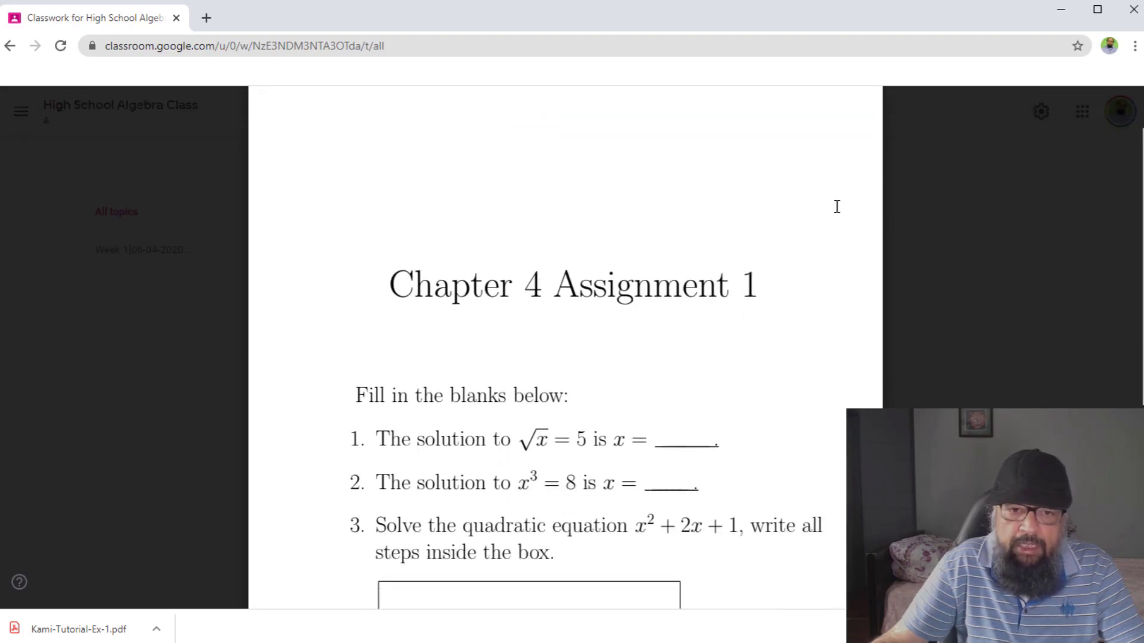
scroll(838, 211, "down", 1)
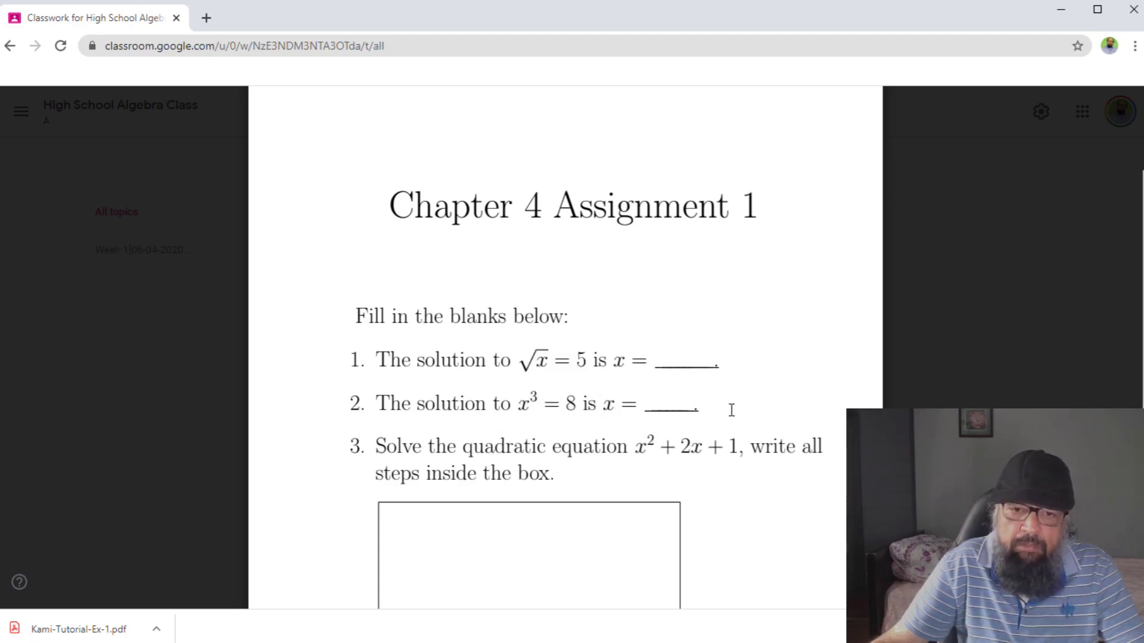
scroll(732, 410, "down", 2)
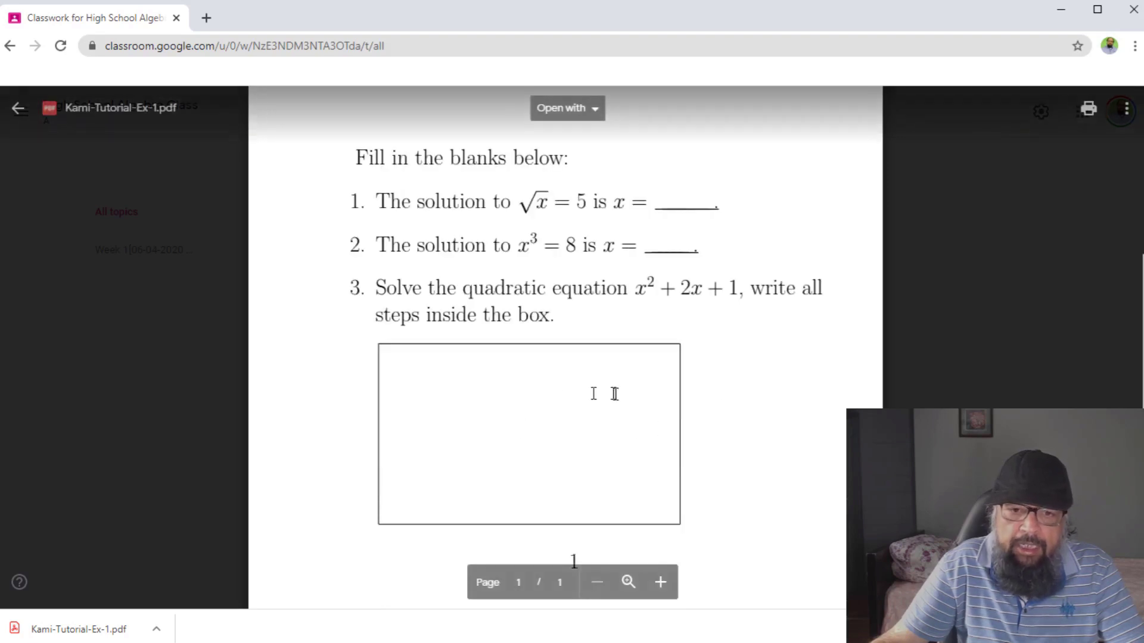
scroll(622, 402, "up", 1)
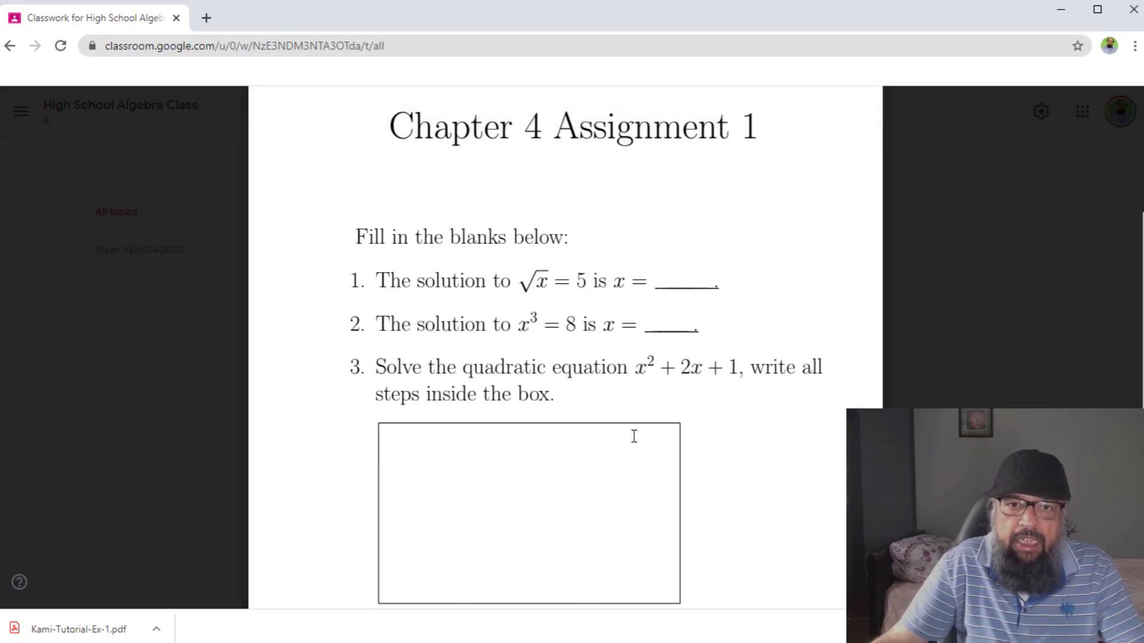
scroll(633, 436, "up", 1)
scroll(634, 437, "up", 1)
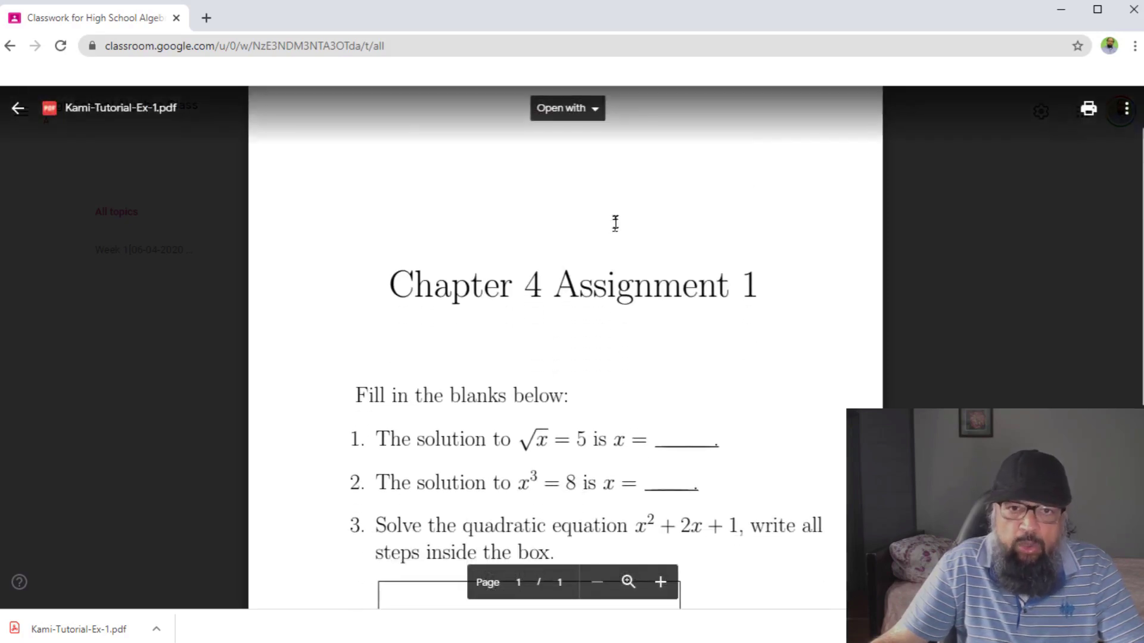
Convert the assignment PDF into a Google Docs document and scroll to question 1.
left_click(596, 113)
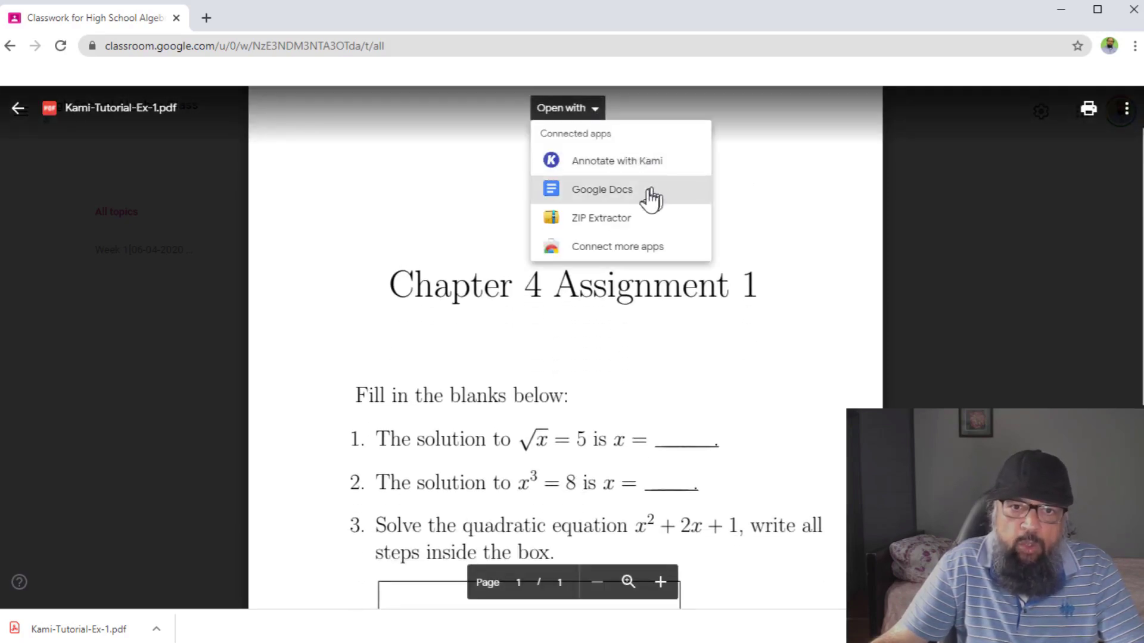
left_click(615, 197)
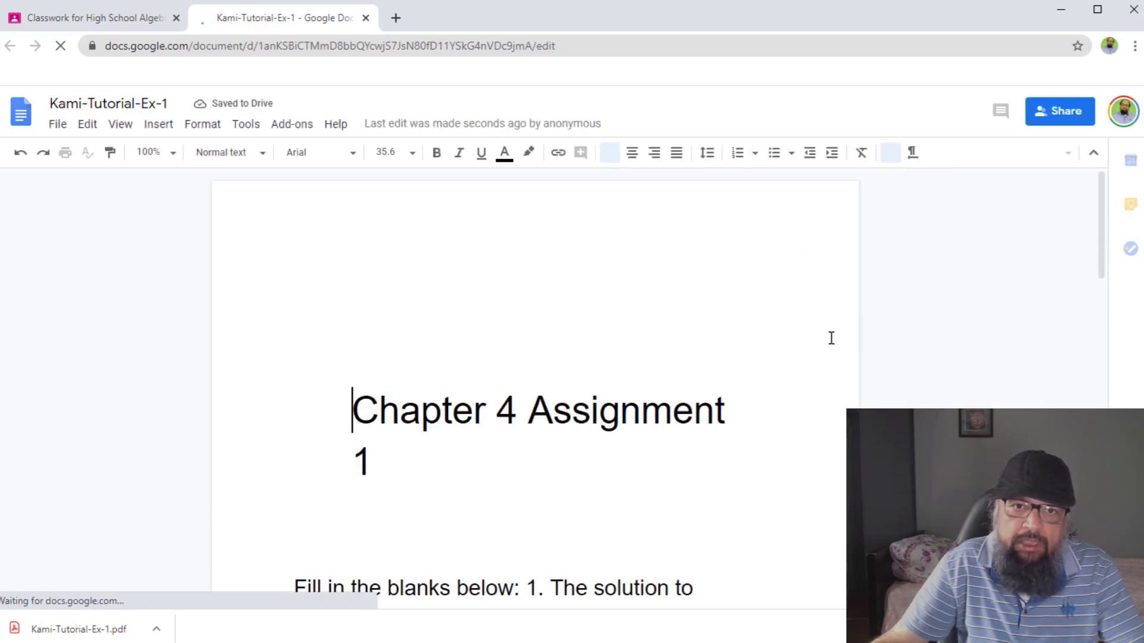
scroll(831, 337, "down", 3)
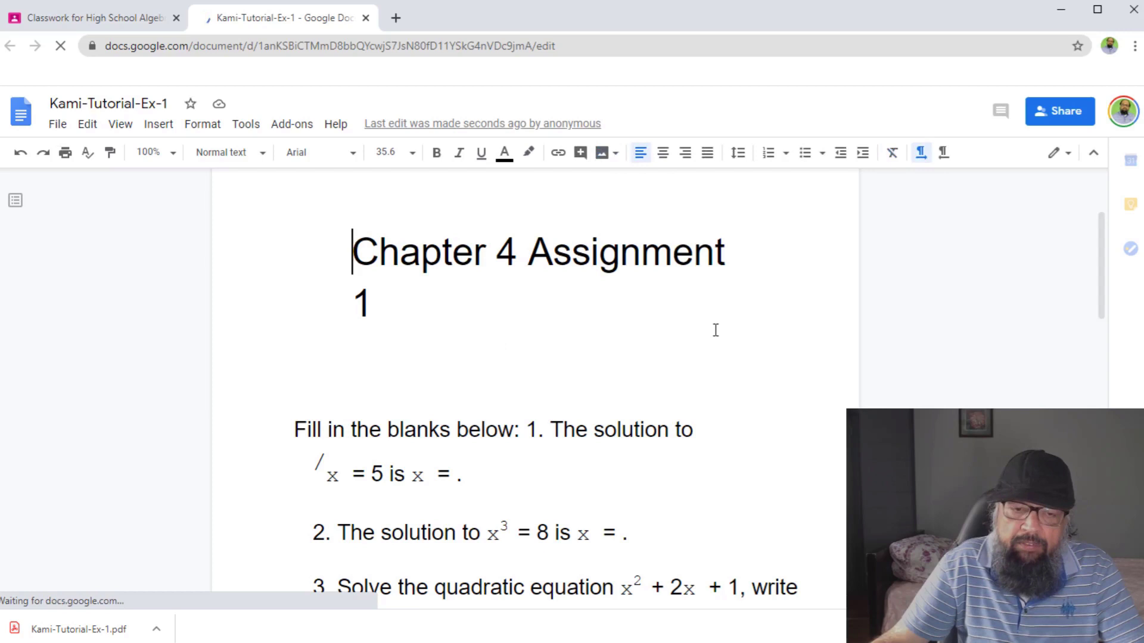
scroll(715, 330, "down", 2)
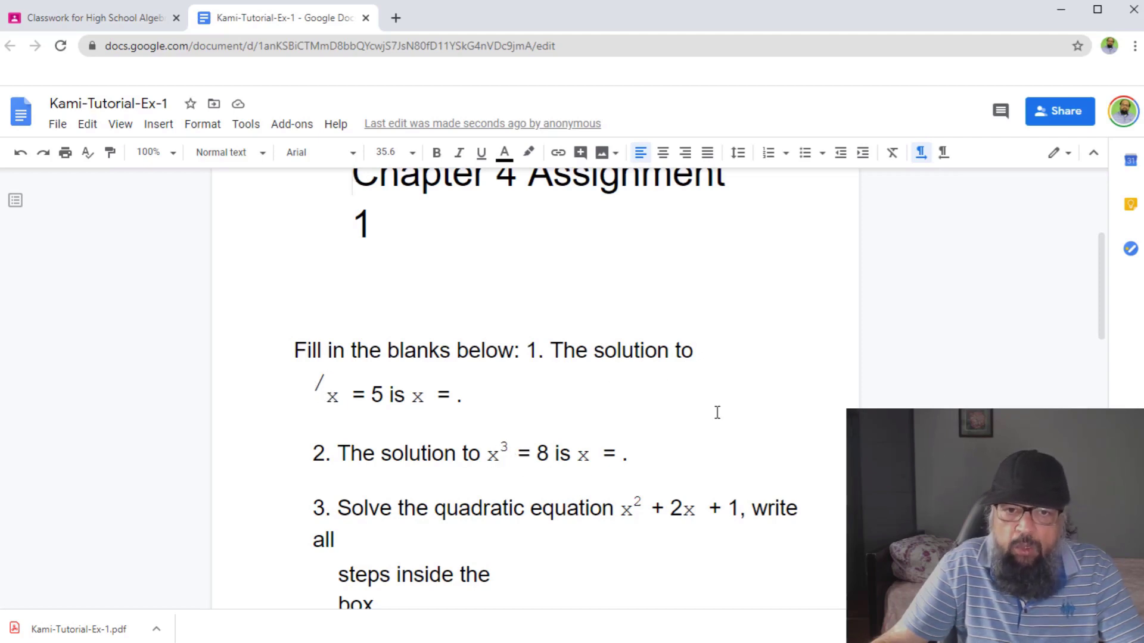
scroll(717, 412, "up", 4)
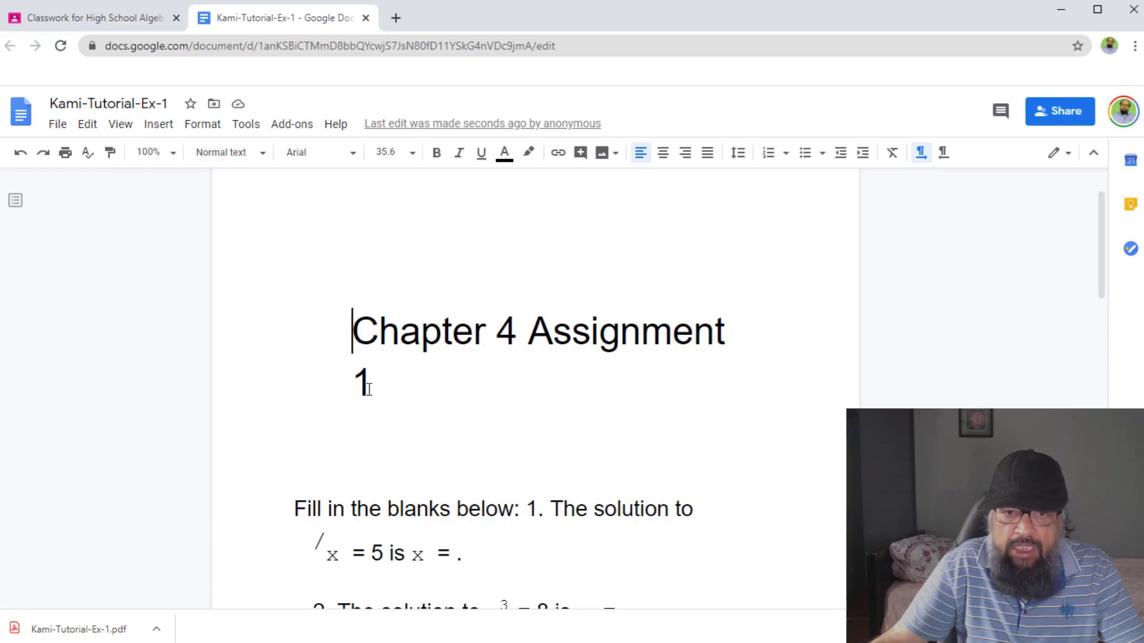
scroll(585, 414, "down", 5)
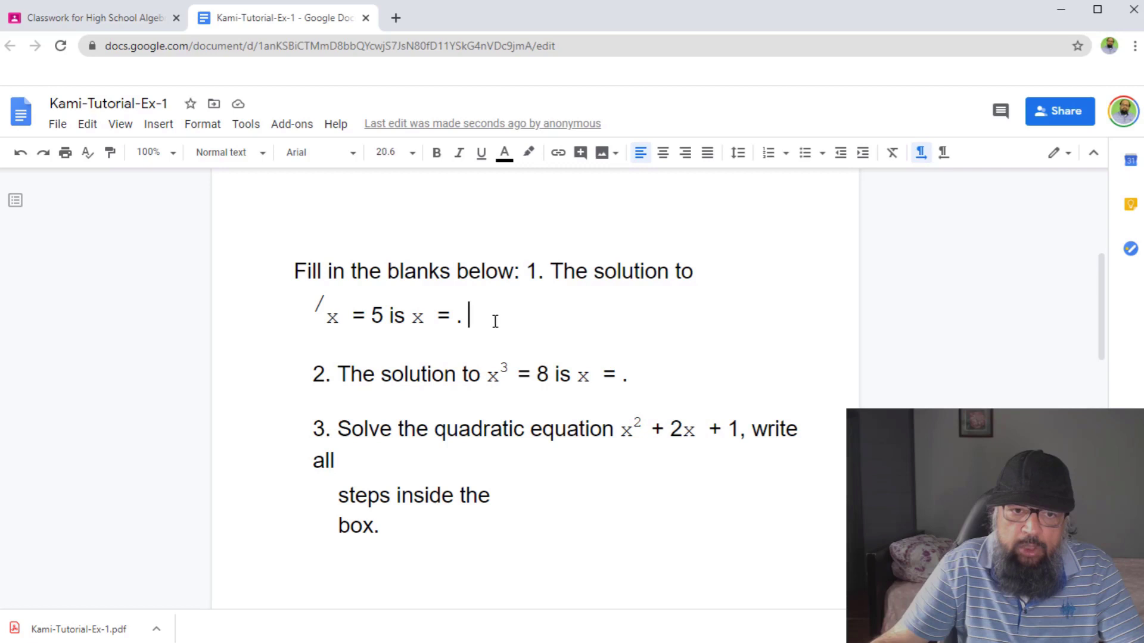
Enter 25 as question 1's answer in the Google Doc.
type("25")
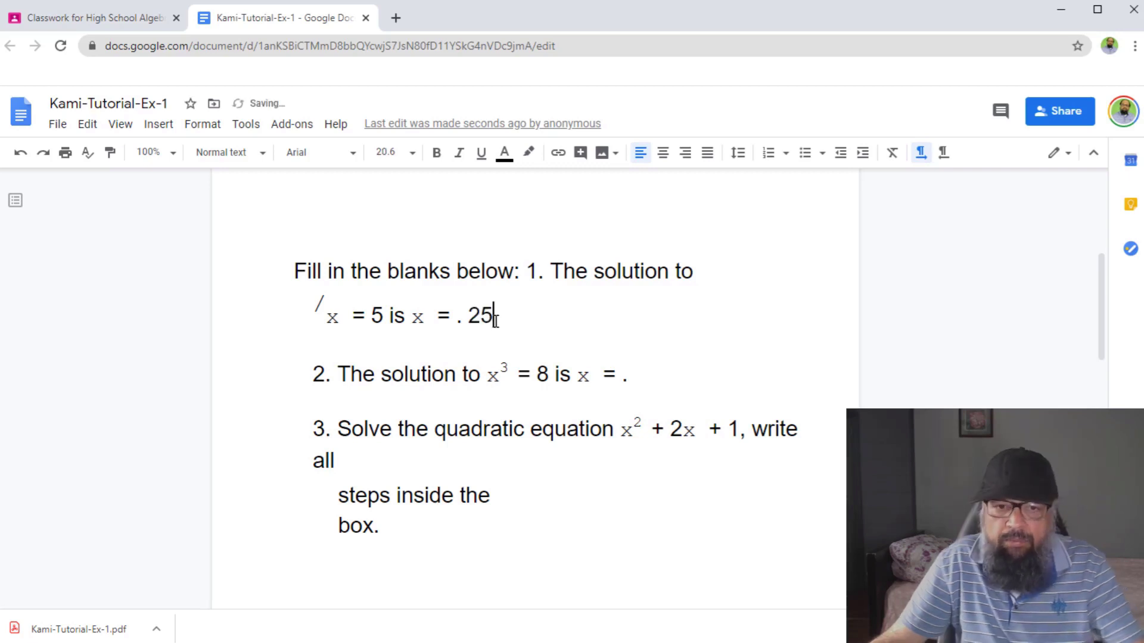
scroll(608, 331, "up", 2)
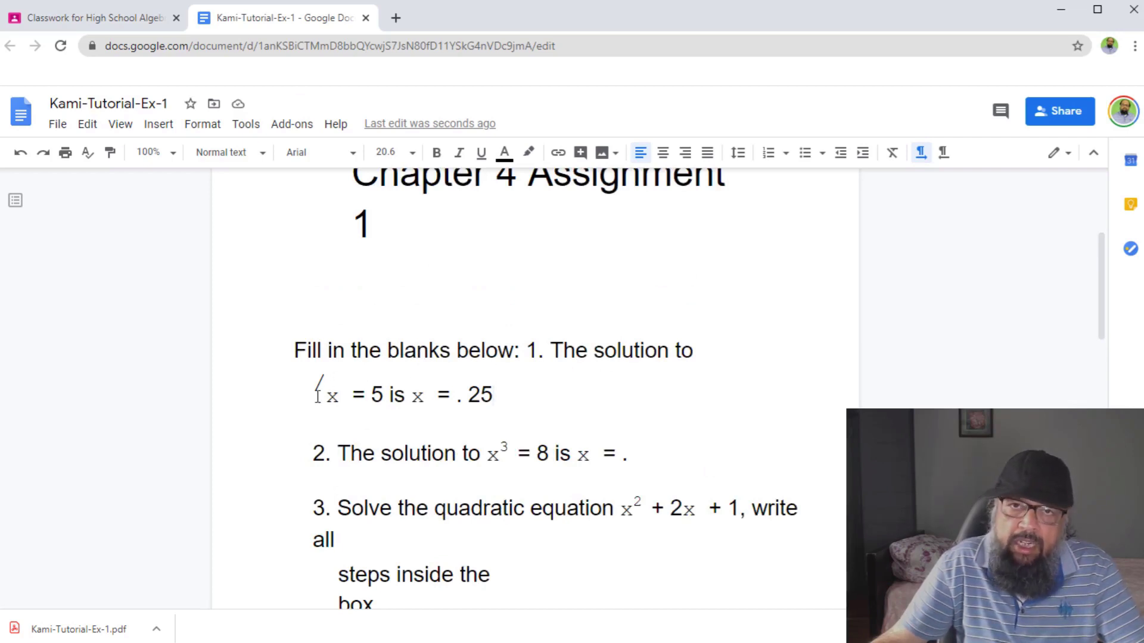
mouse_move(973, 141)
left_mouse_down()
mouse_move(975, 306)
mouse_move(960, 441)
left_mouse_up()
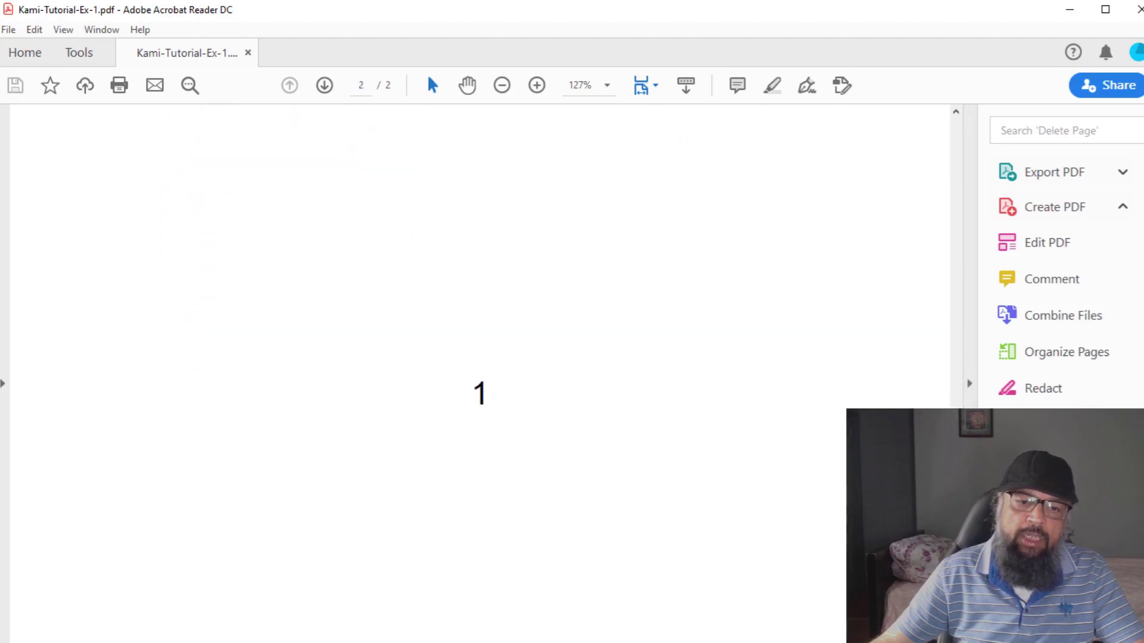
Return to page 1 of the assignment PDF in Acrobat Reader, then close Acrobat Reader.
left_click(960, 388)
left_click_drag(952, 391, 963, 212)
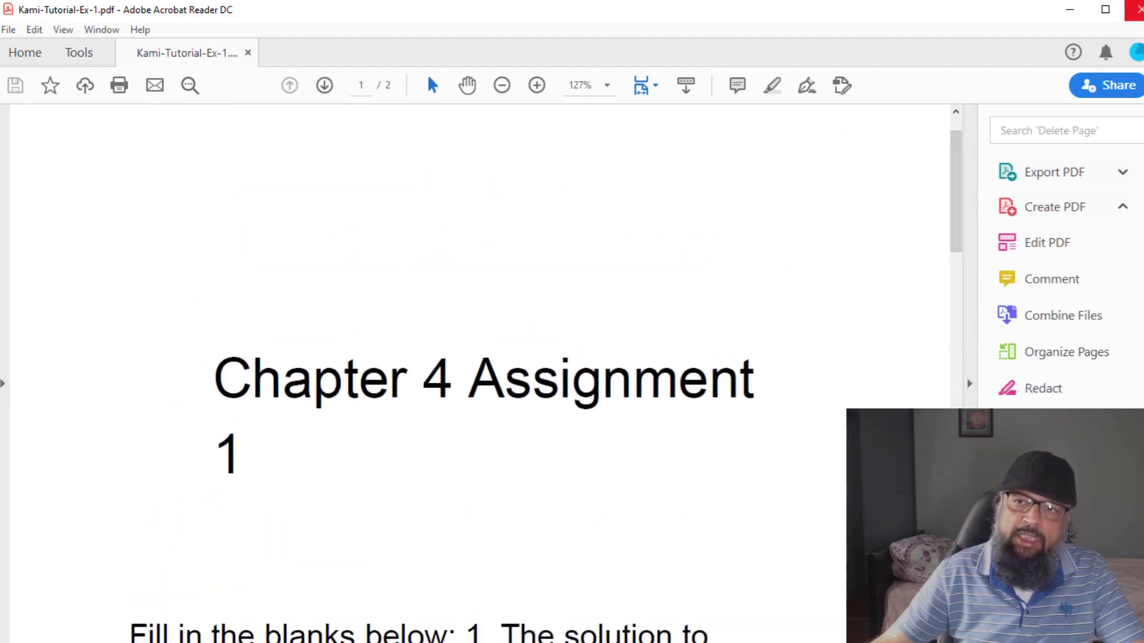
left_click(1139, 10)
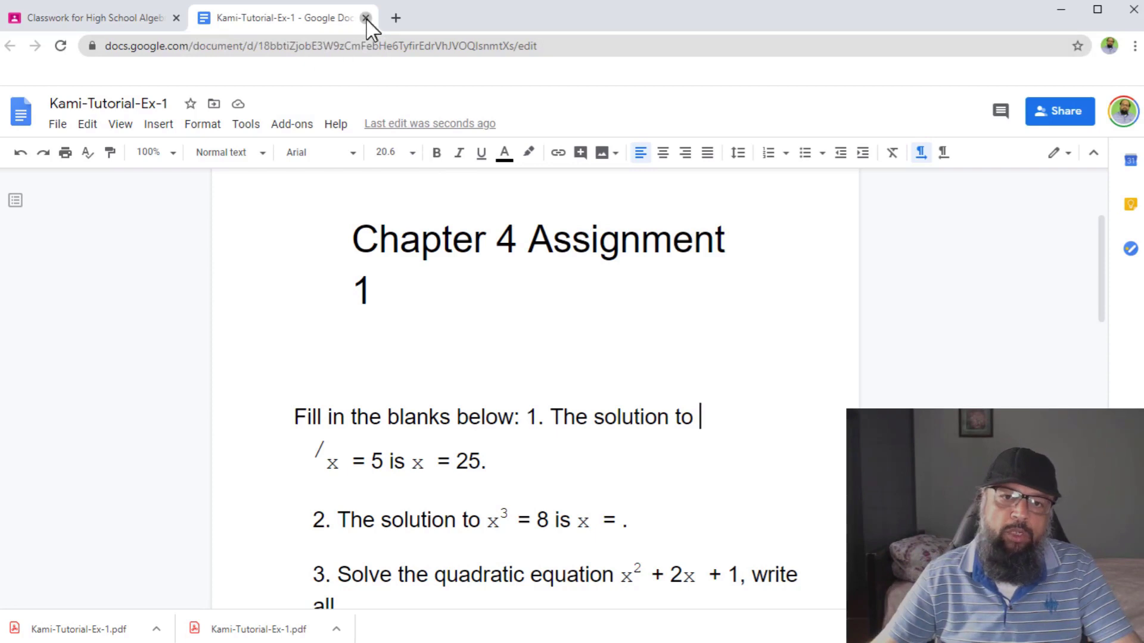
Close the Google Doc and open Kami-Tutorial-Ex-1.pdf with Annotate with Kami, scrolling through it.
left_click(366, 19)
left_click(592, 111)
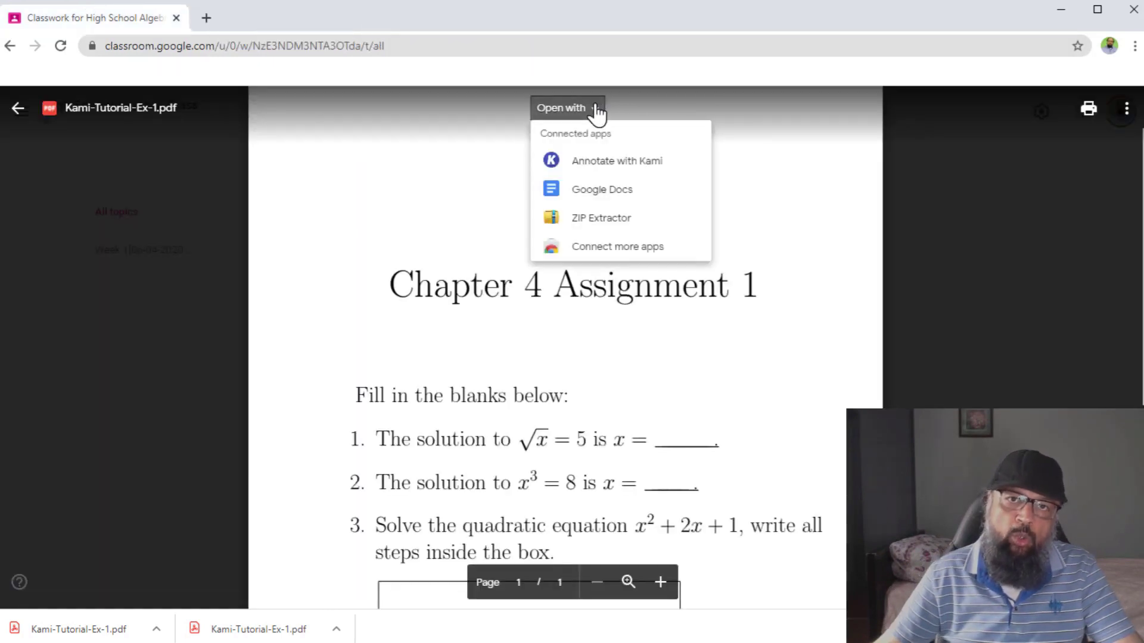
left_click(594, 164)
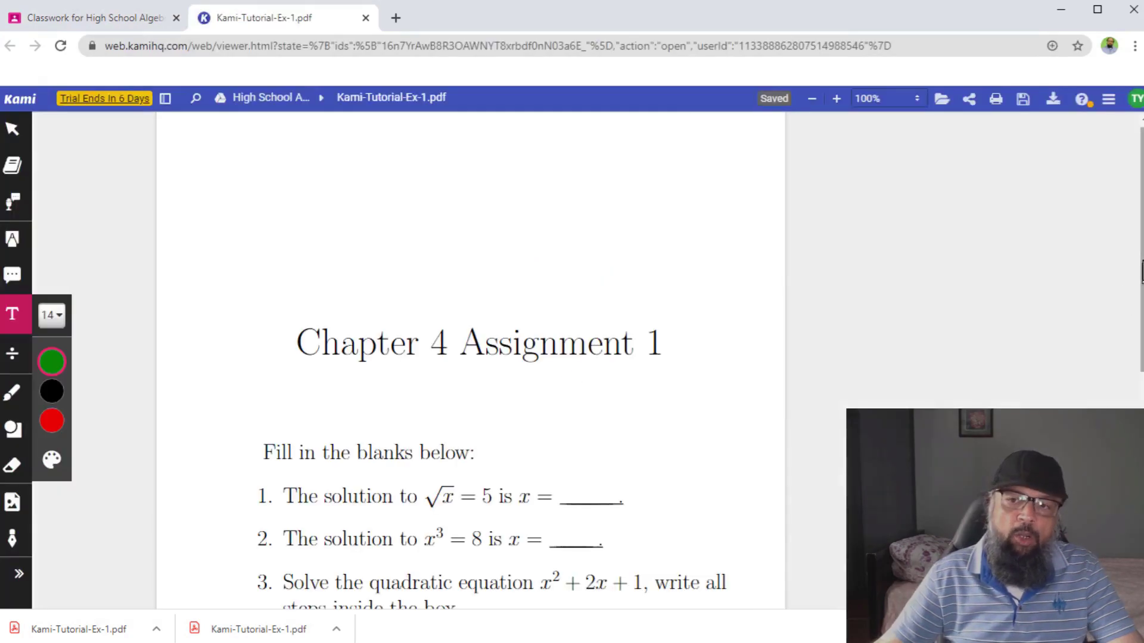
scroll(470, 358, "down", 2)
scroll(471, 357, "down", 1)
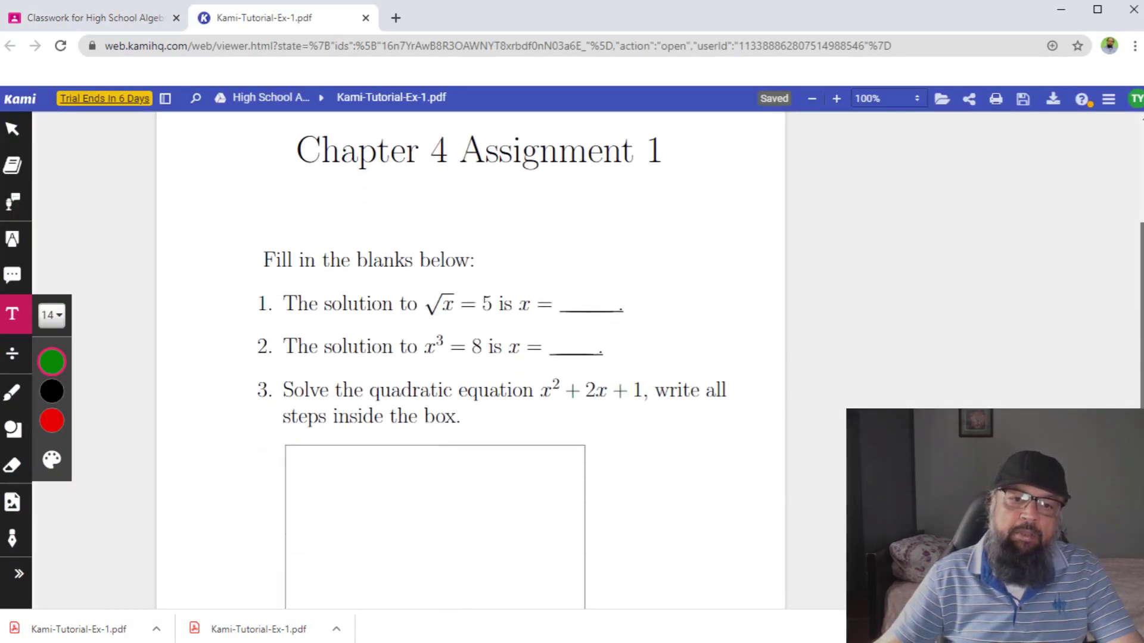
scroll(470, 358, "down", 1)
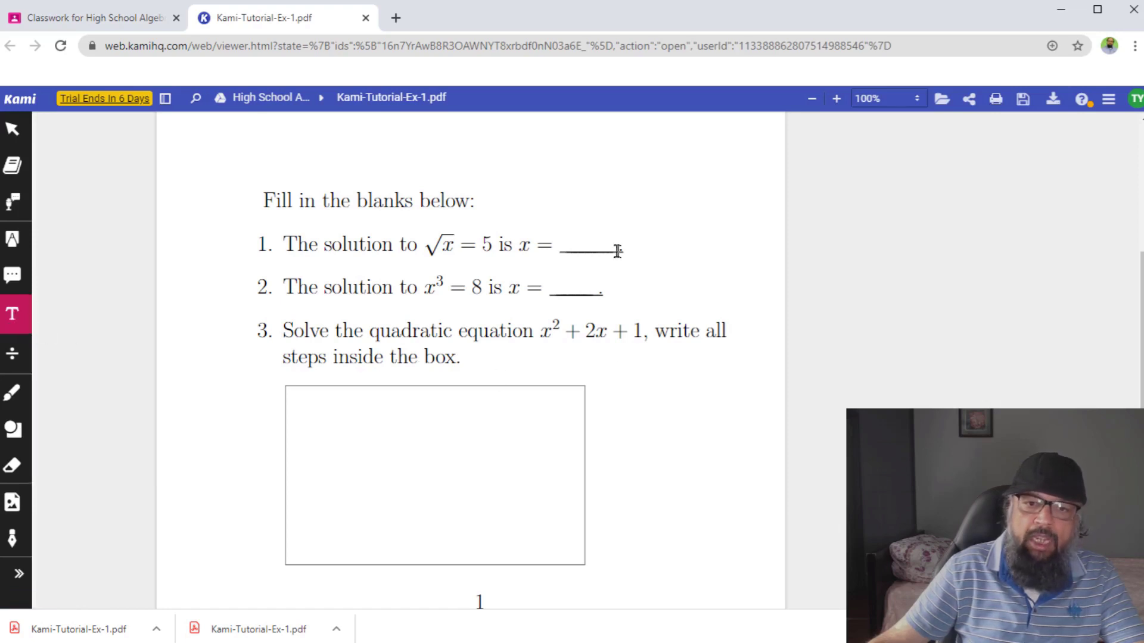
Add text boxes answering blank 1 with green 25 and blank 2 with red 2.
left_click(585, 241)
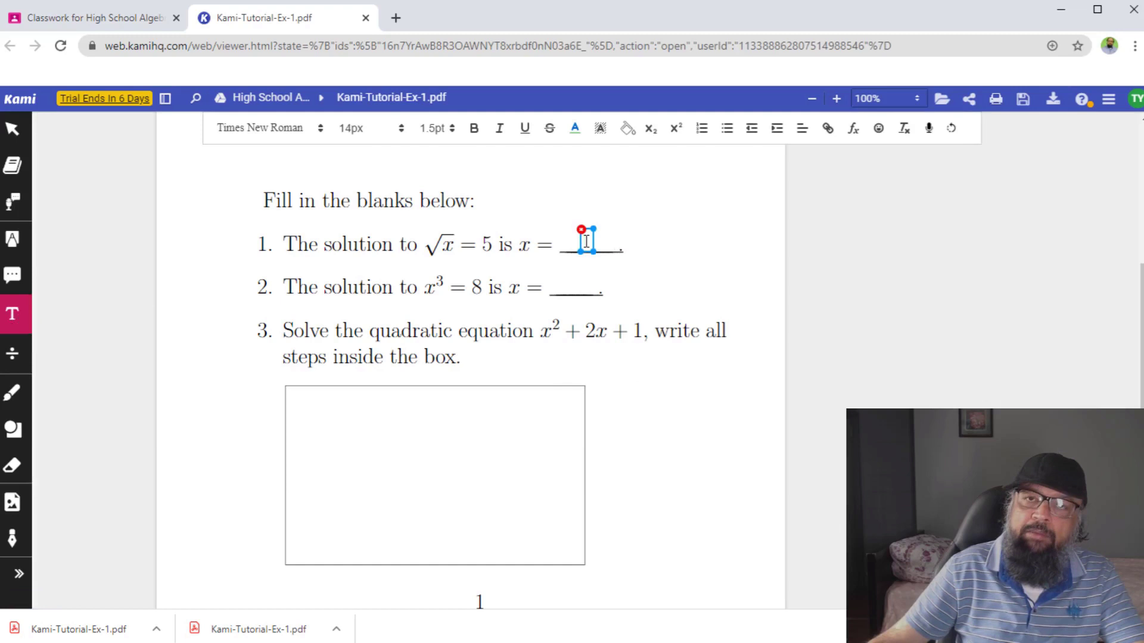
type("25")
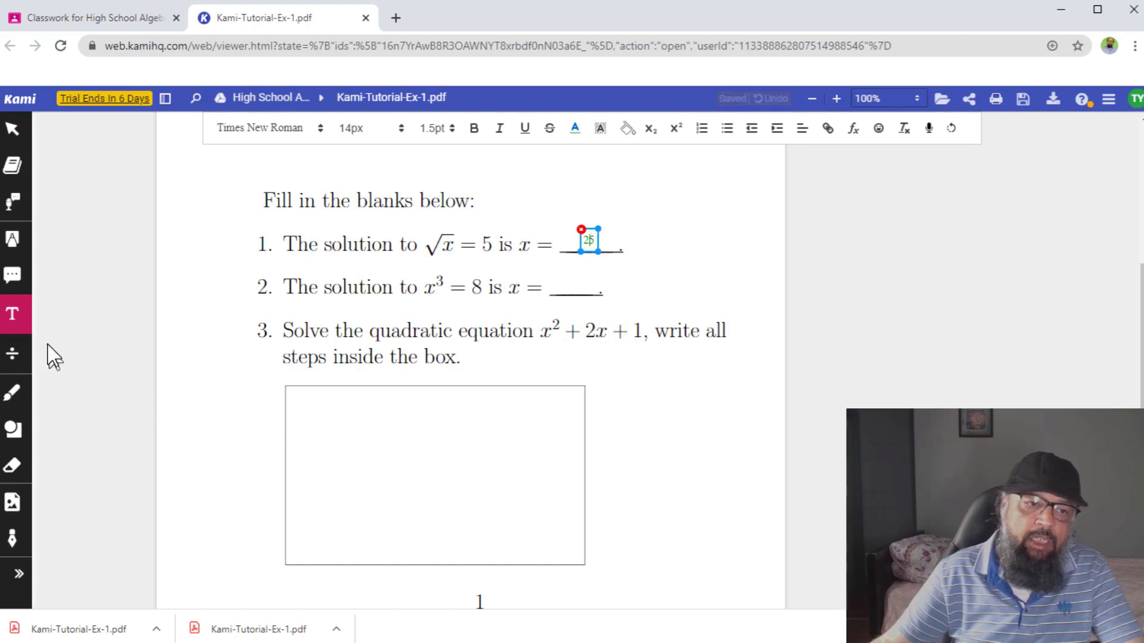
left_click(18, 322)
left_click(52, 423)
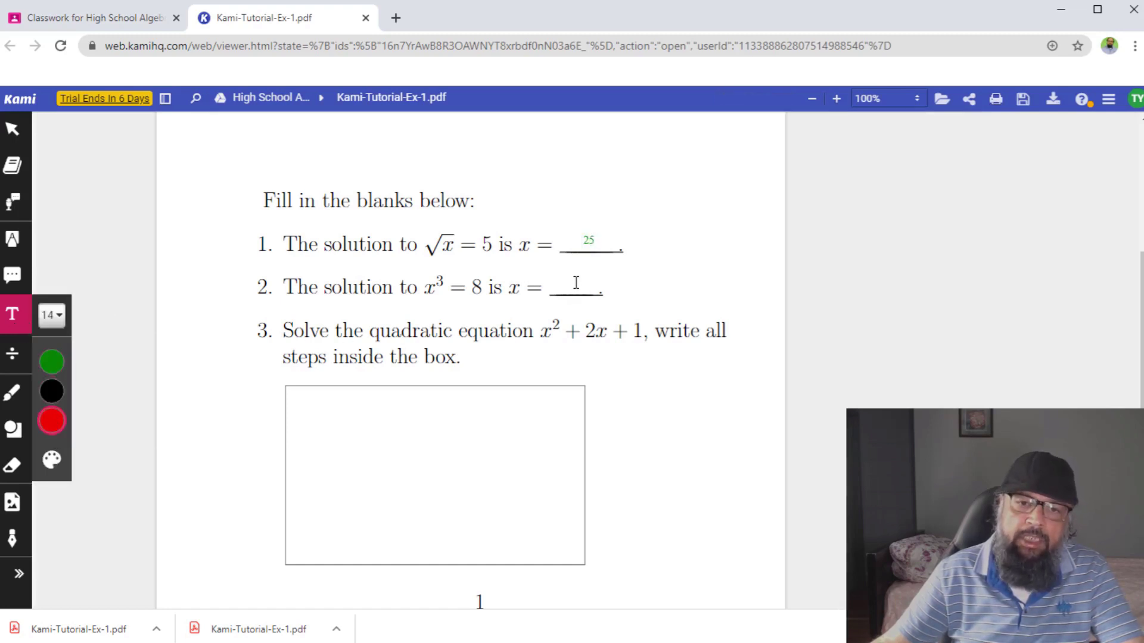
type("2")
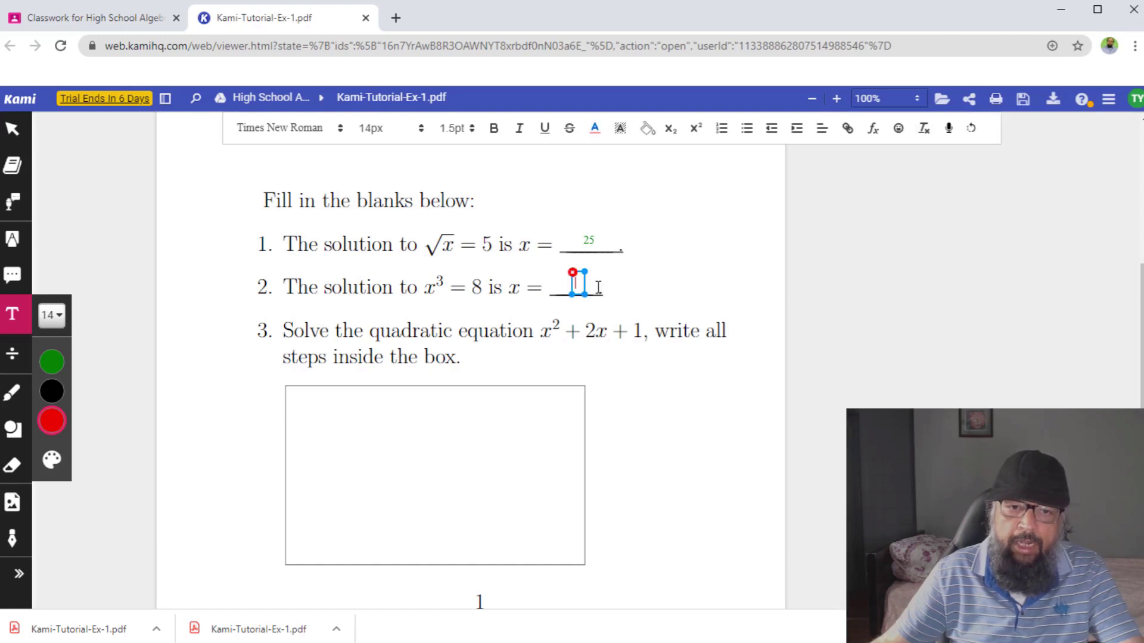
left_click(227, 164)
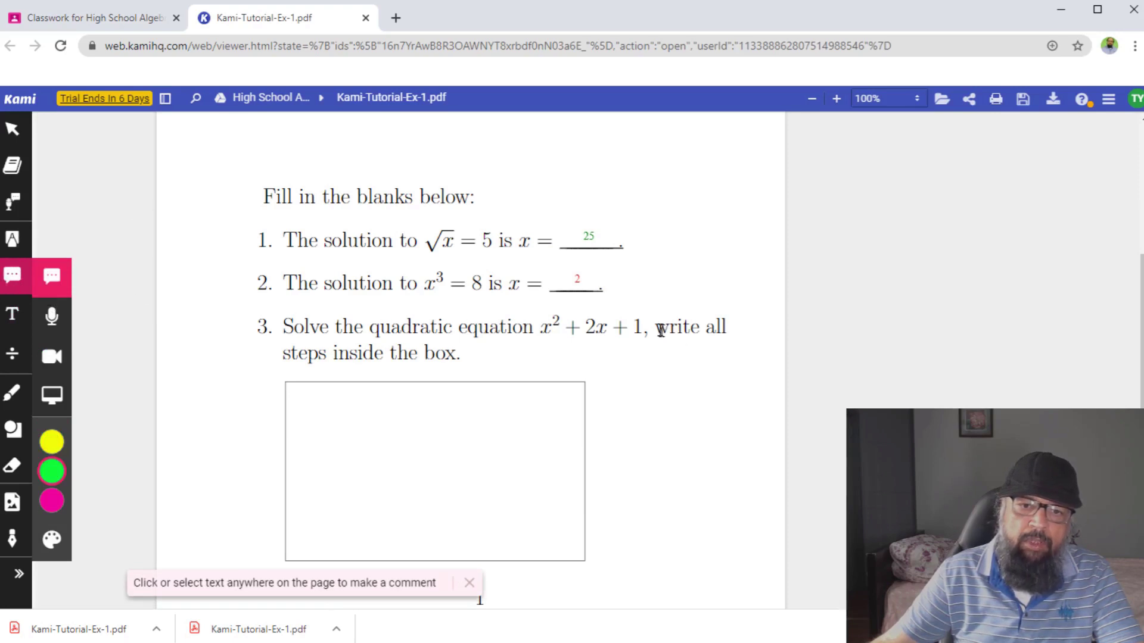
Select 'write' in question 3 and save the comment 'My comment' on it.
left_click_drag(655, 328, 713, 330)
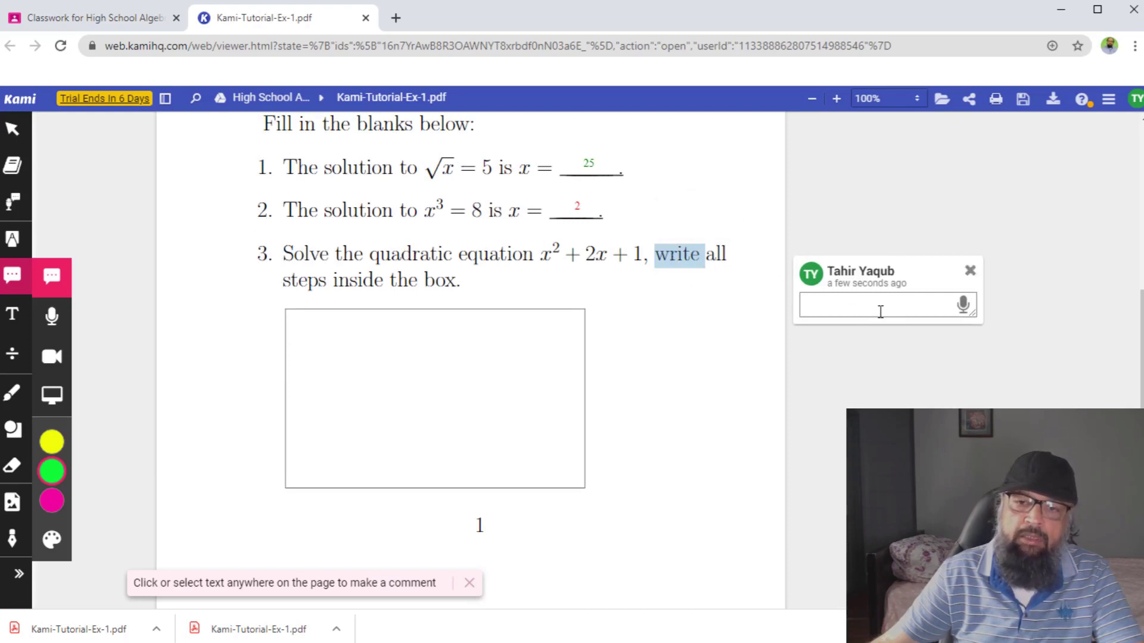
type("M")
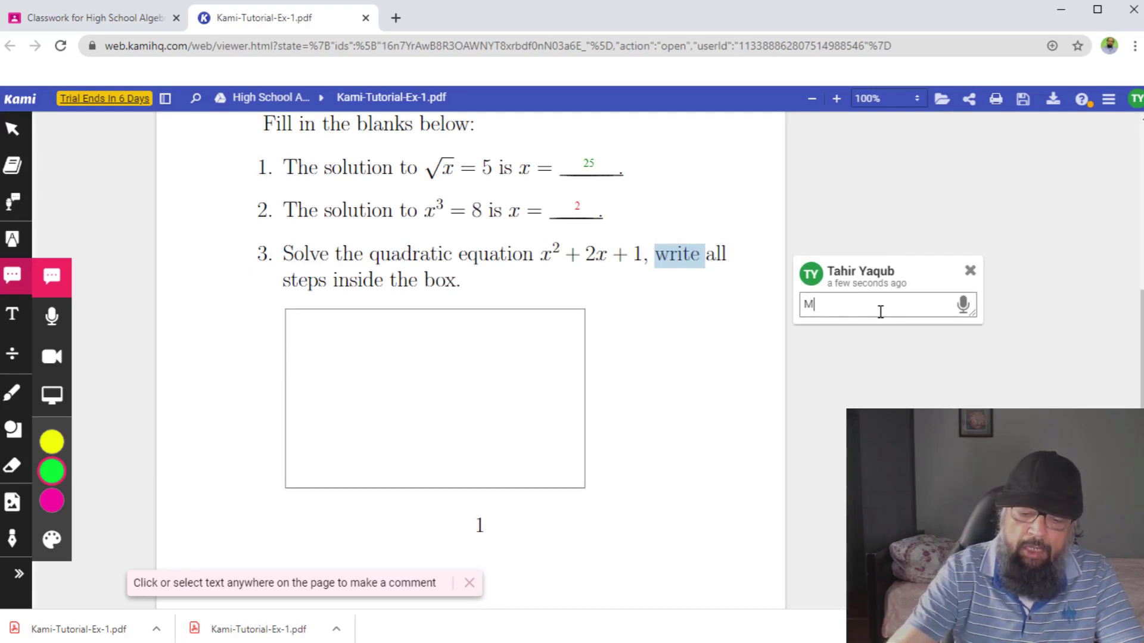
type("y comment")
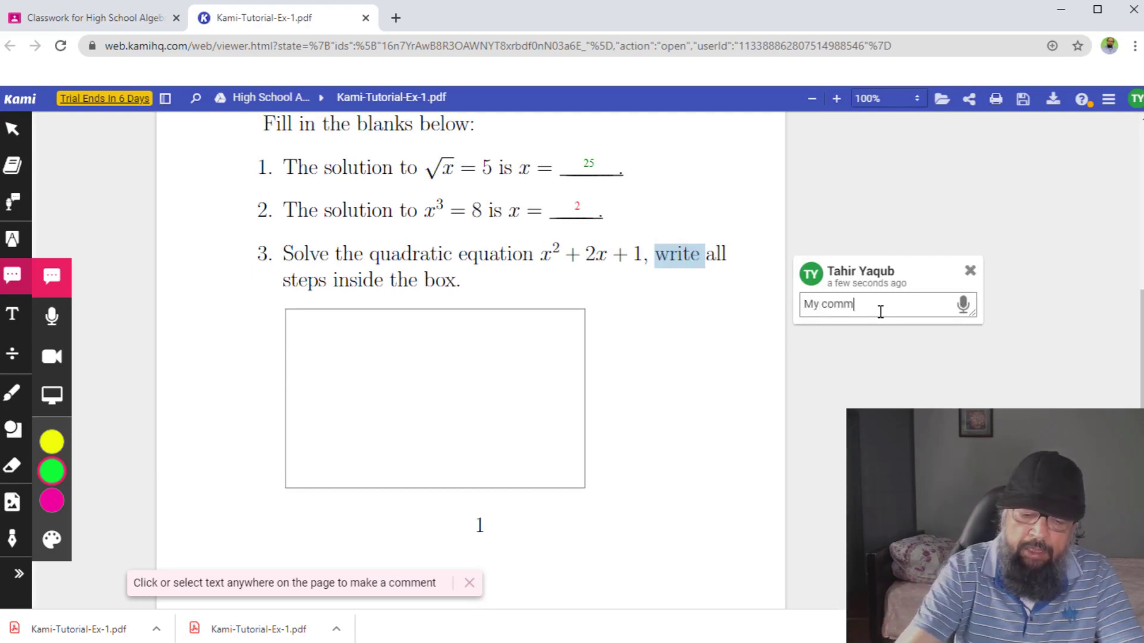
key("Return")
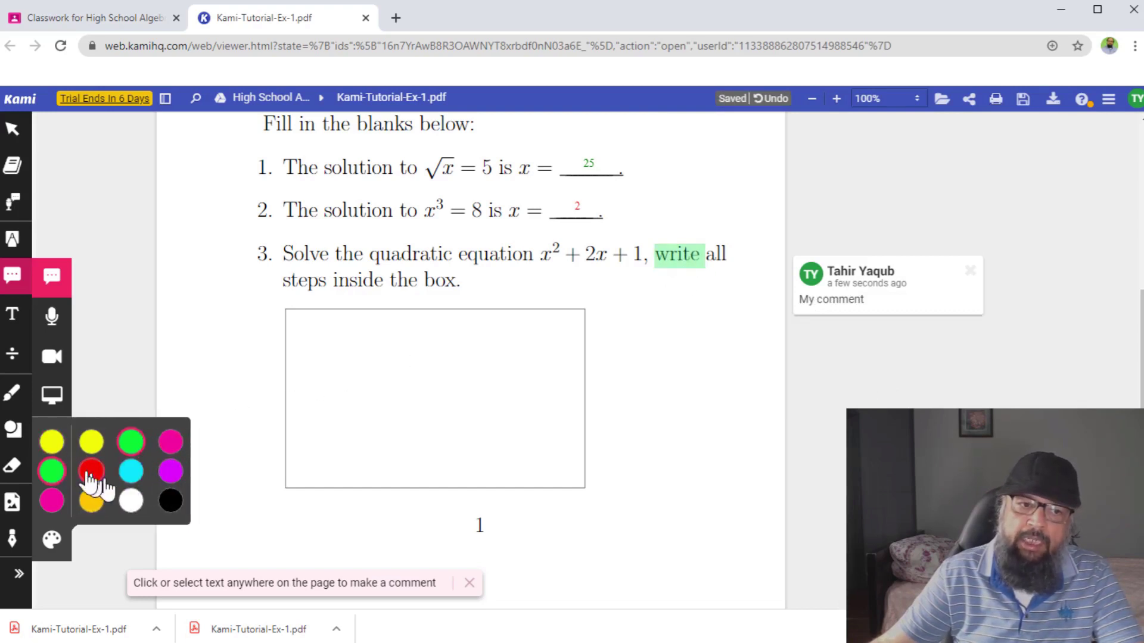
Highlight 'equation' in green and 'the' in yellow.
left_click(52, 242)
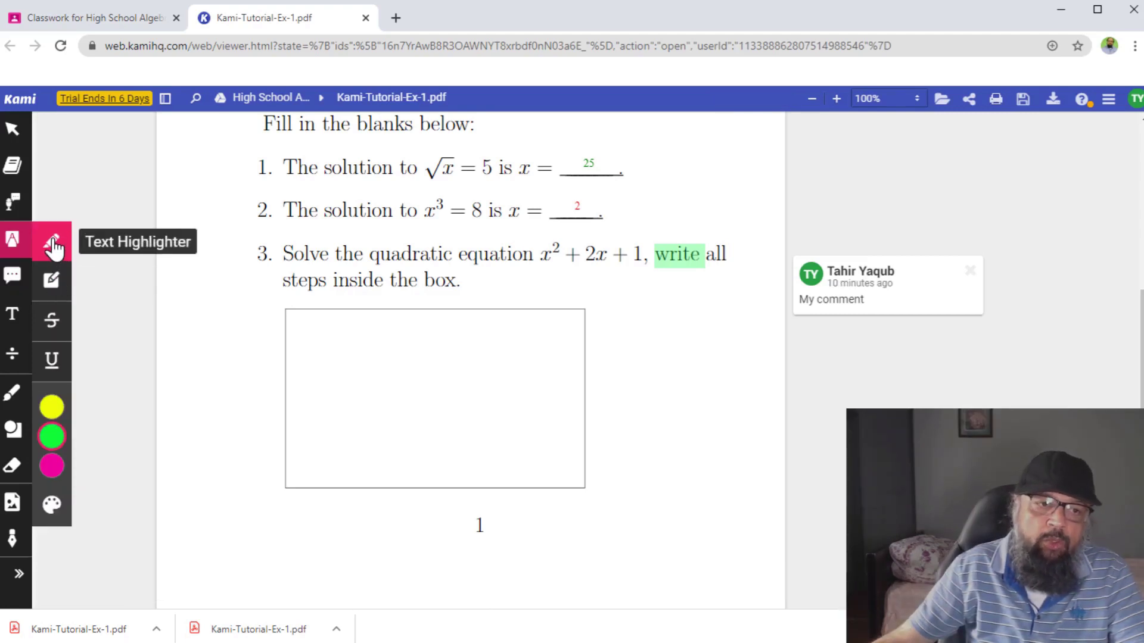
left_click_drag(460, 255, 532, 256)
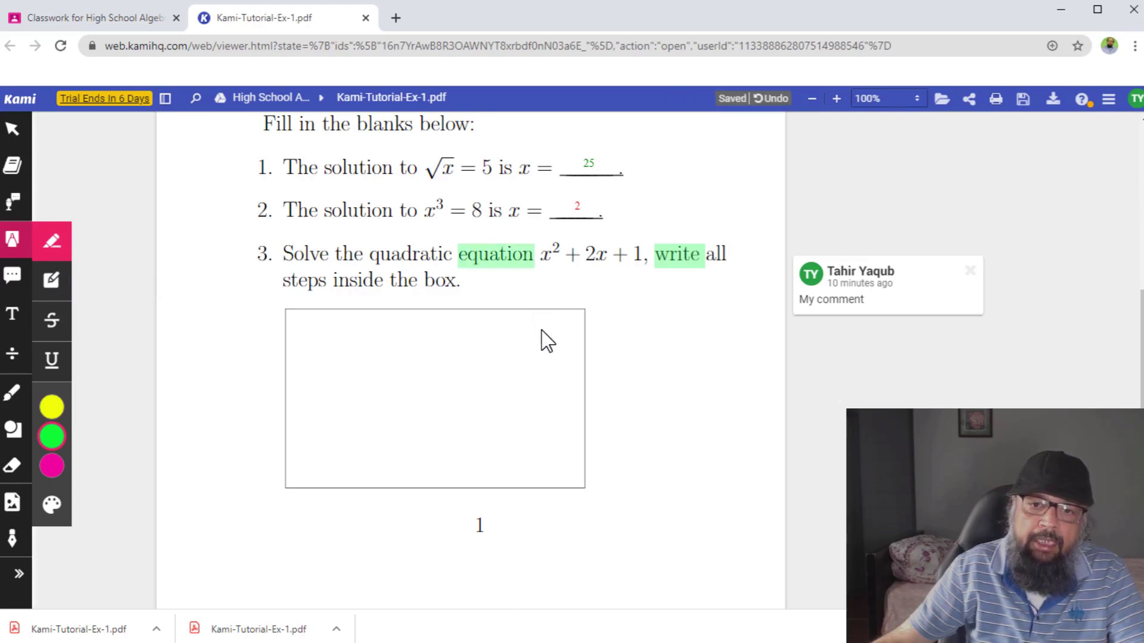
left_click(58, 408)
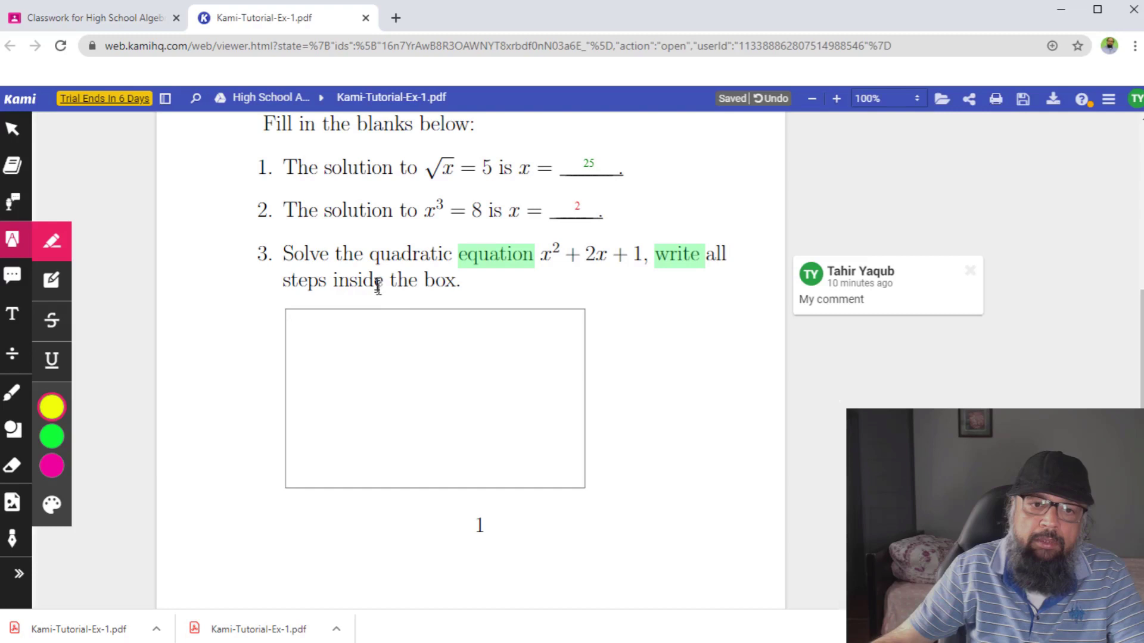
left_click_drag(384, 281, 422, 281)
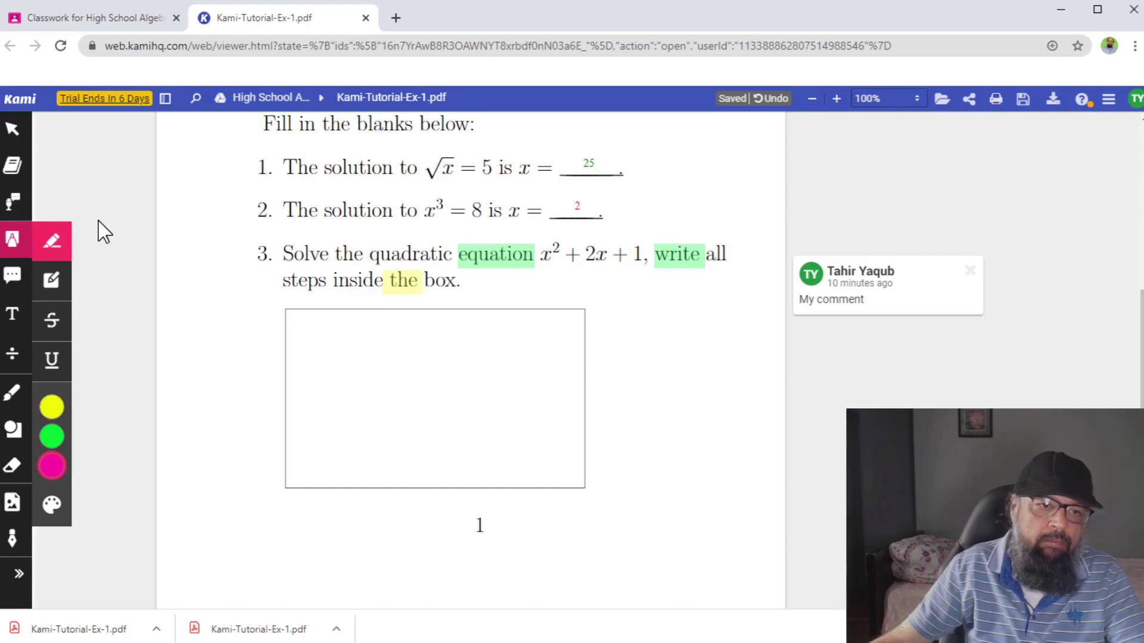
Mark the spots after blanks 1 and 2 with red box highlights.
left_click(55, 294)
mouse_move(52, 436)
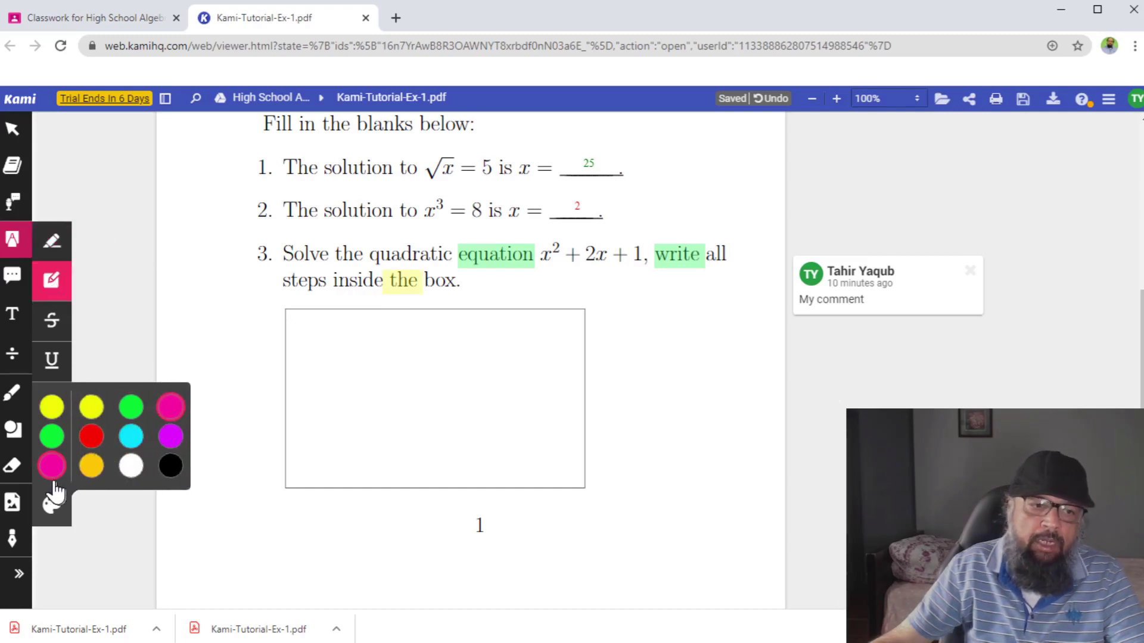
left_click(90, 440)
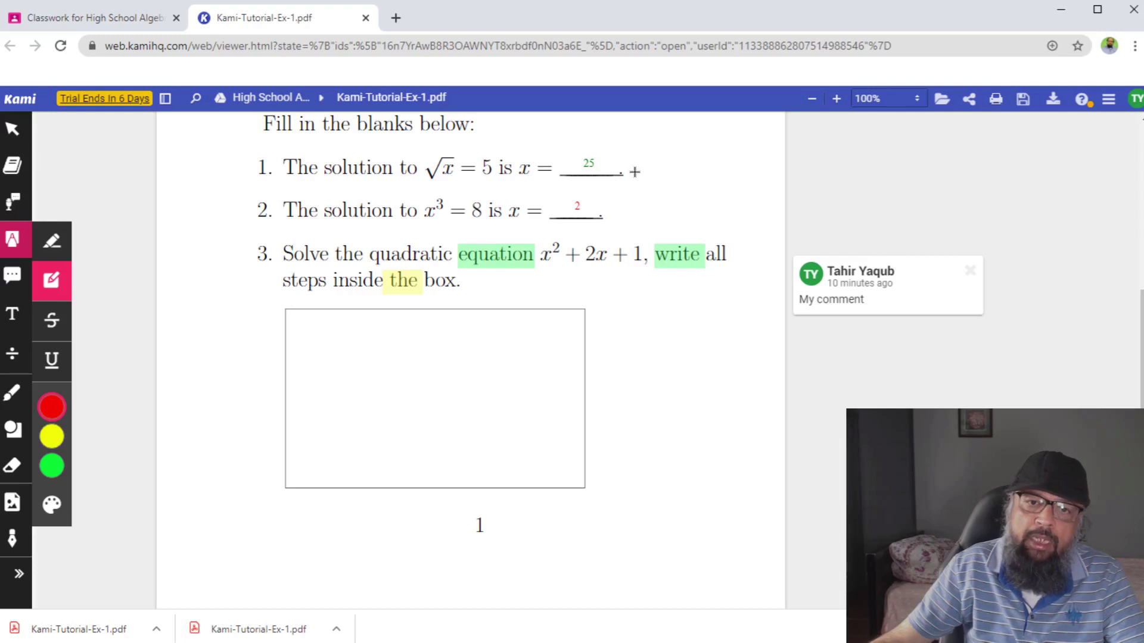
left_click(634, 171)
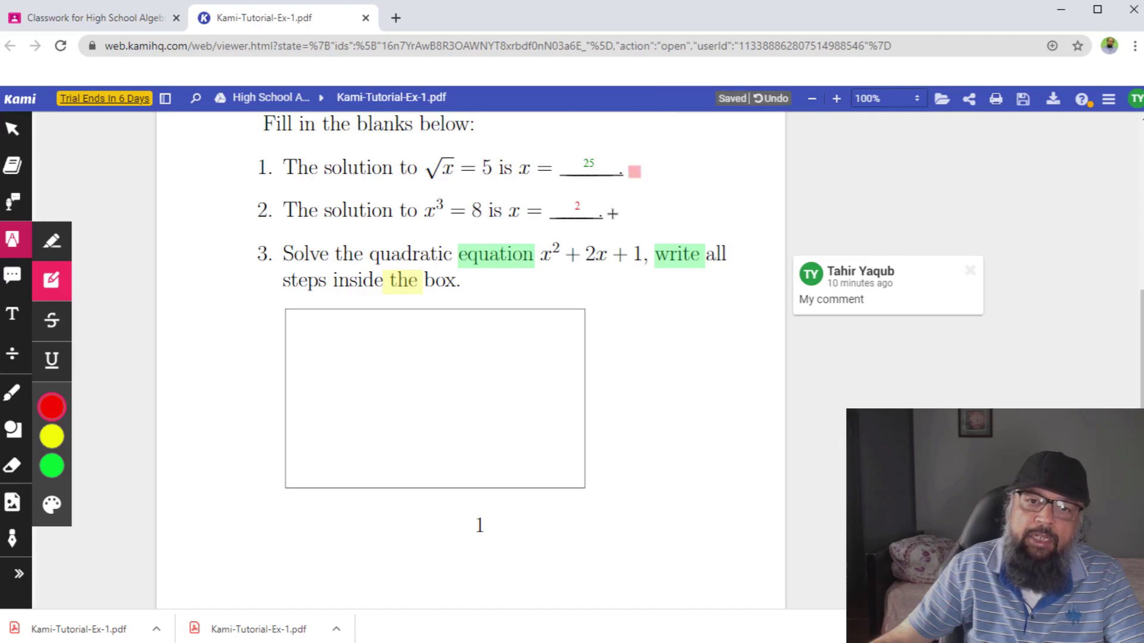
left_click(612, 218)
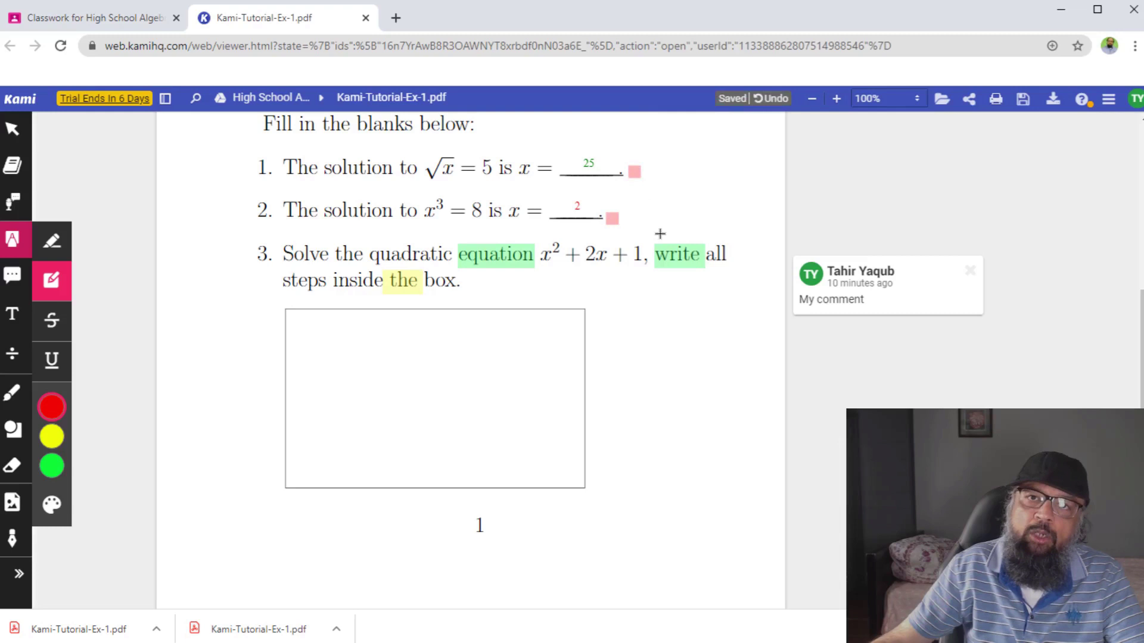
Strike through 'Solve the quadratic' in black, then open and close More Colors.
left_click(58, 334)
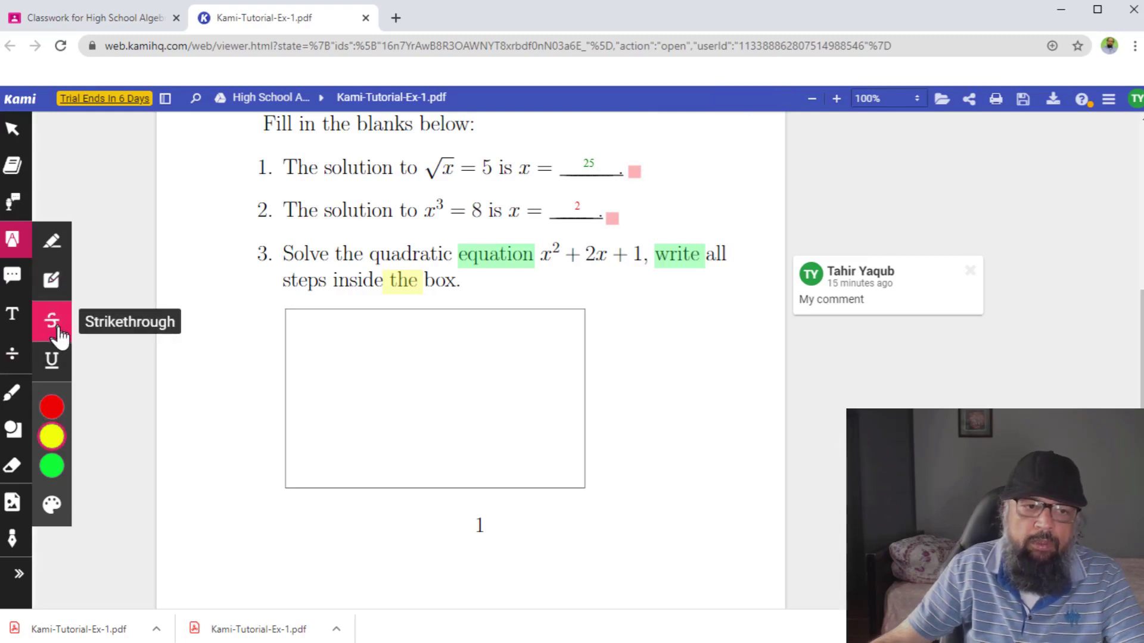
mouse_move(51, 436)
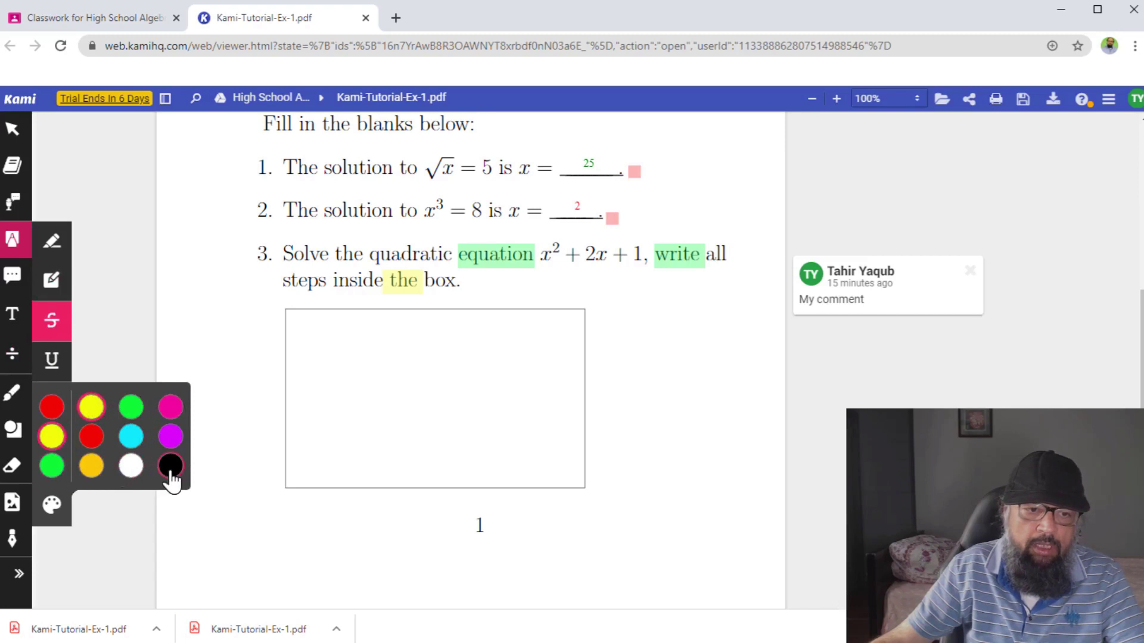
left_click(171, 467)
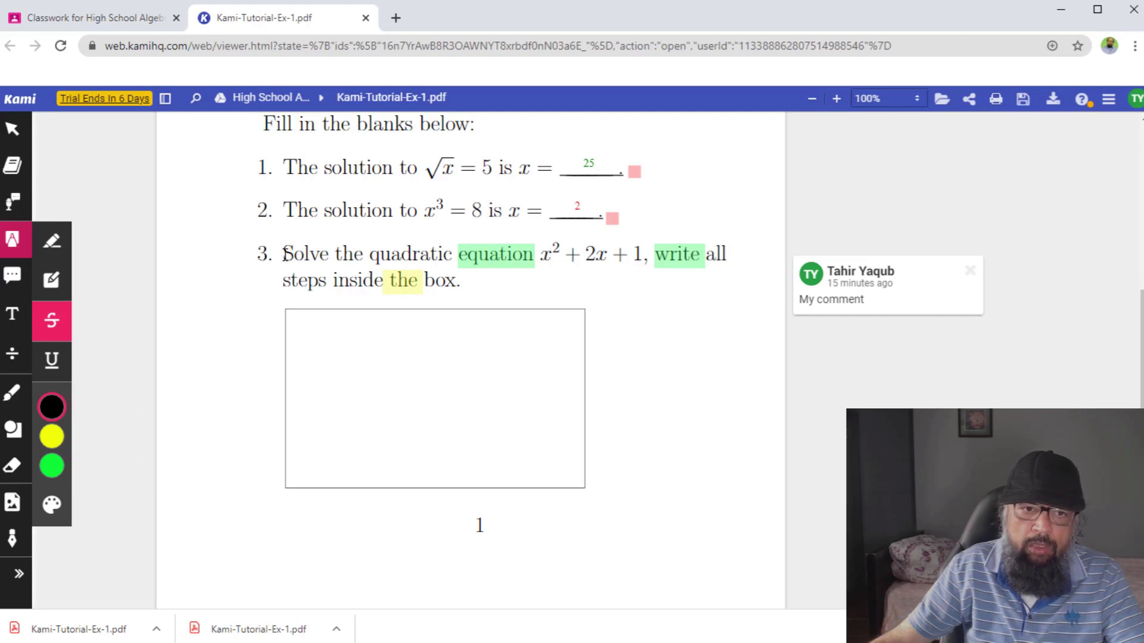
left_click_drag(284, 254, 452, 255)
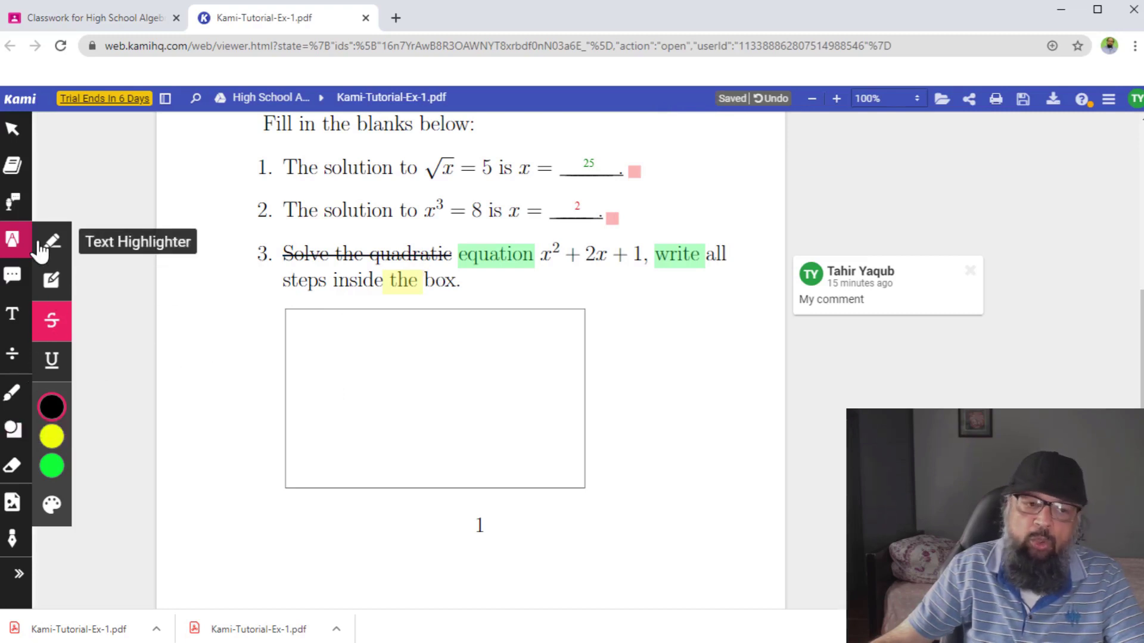
left_click(52, 506)
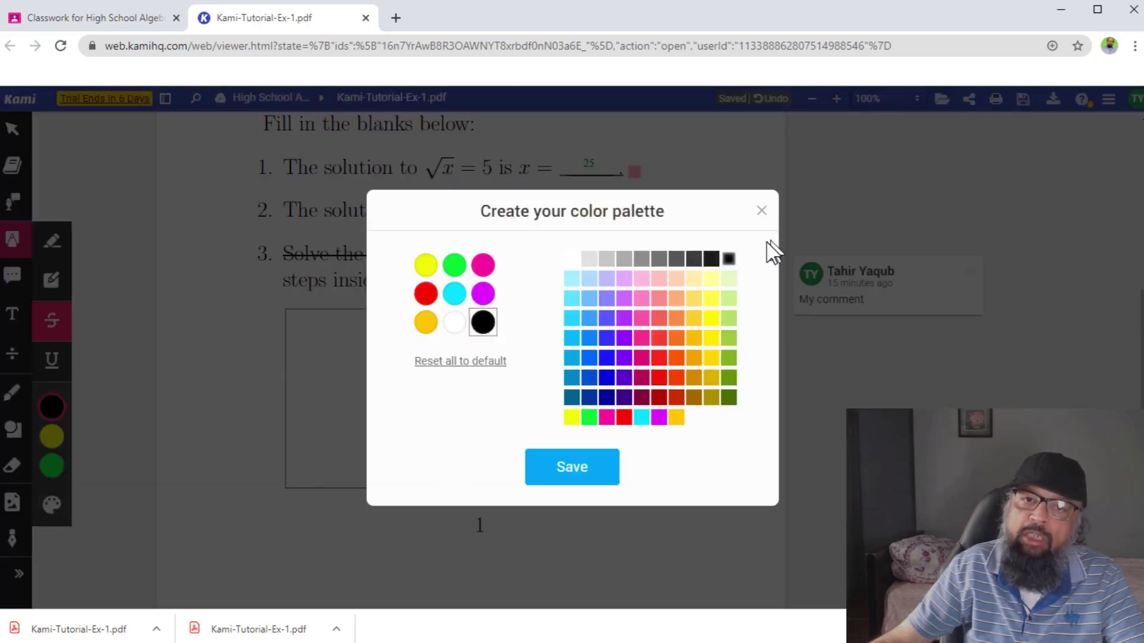
left_click(617, 466)
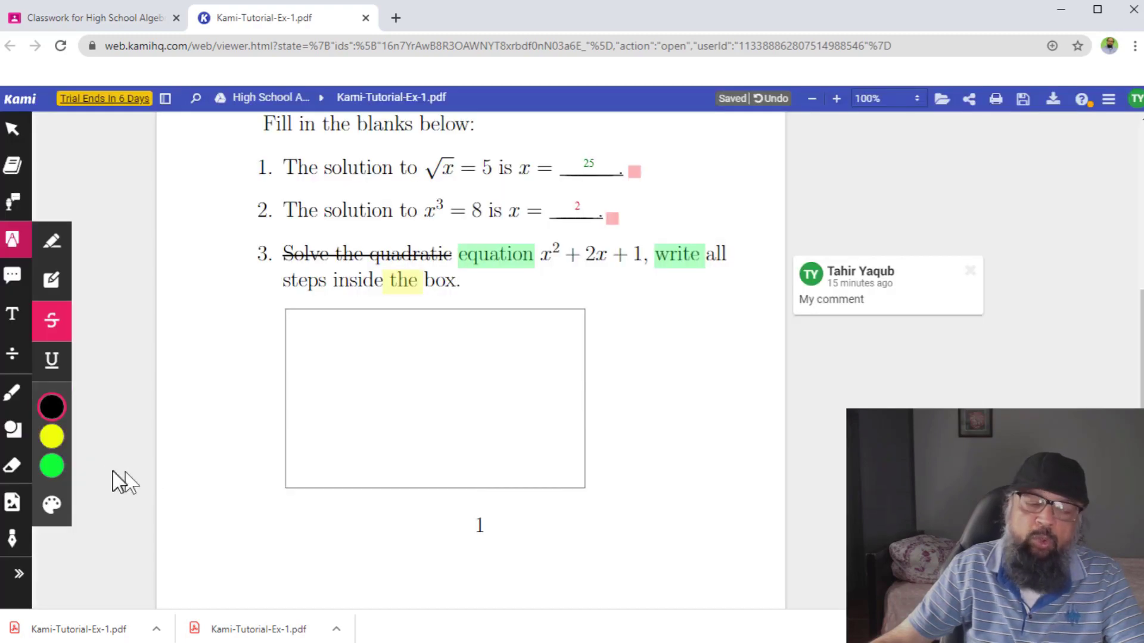
Draw a rectangle top-left, an ellipse right, and a triangle lower-left in the answer box.
left_click(11, 430)
left_click_drag(314, 334, 392, 370)
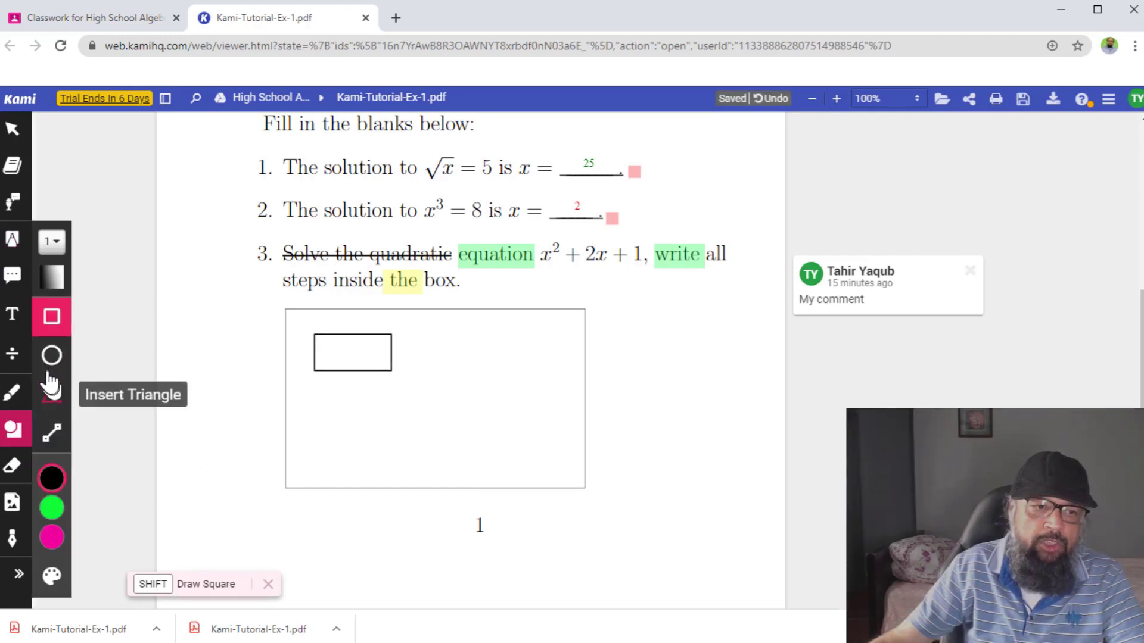
left_click(52, 356)
left_click_drag(458, 376, 532, 422)
left_click(51, 395)
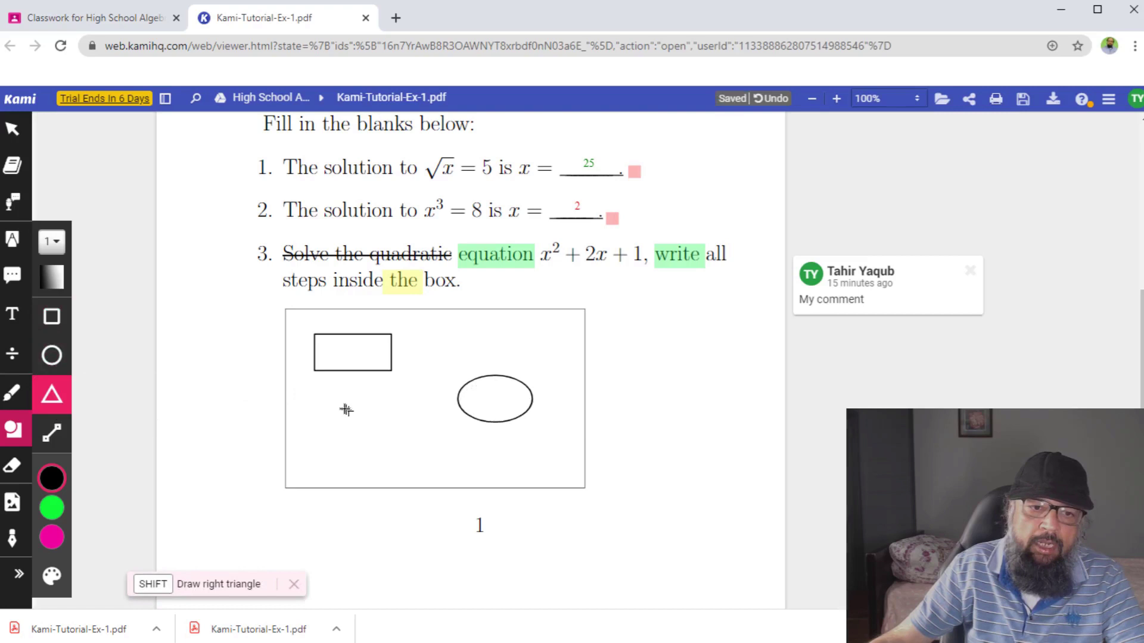
left_click_drag(346, 407, 404, 465)
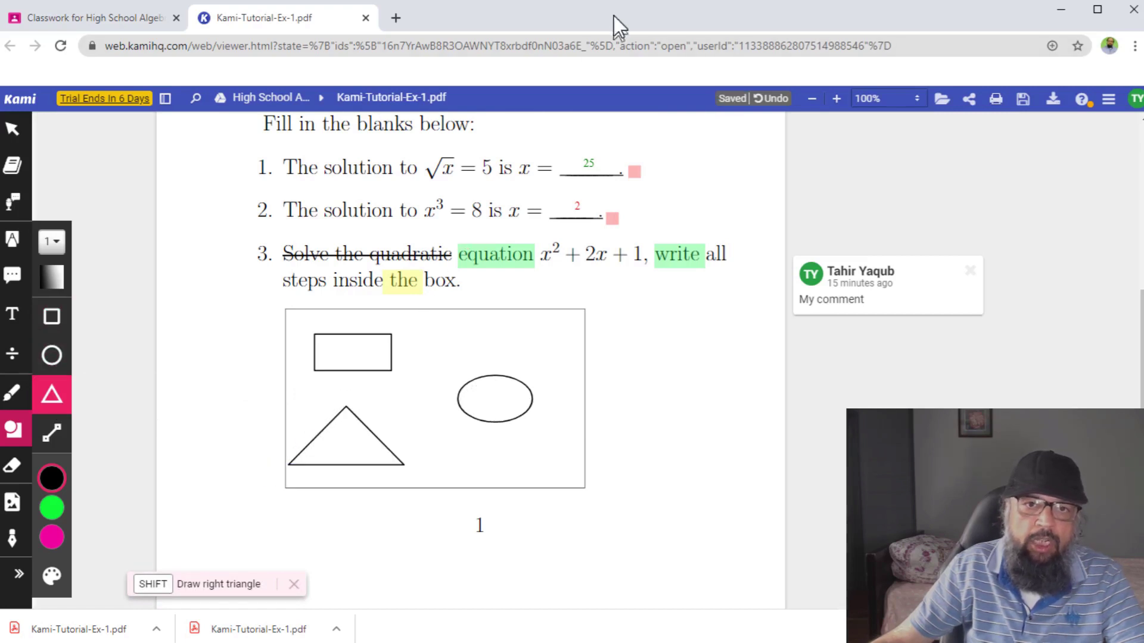
Go to the Chrome Web Store in a new tab and search for 'kami'.
left_click(395, 18)
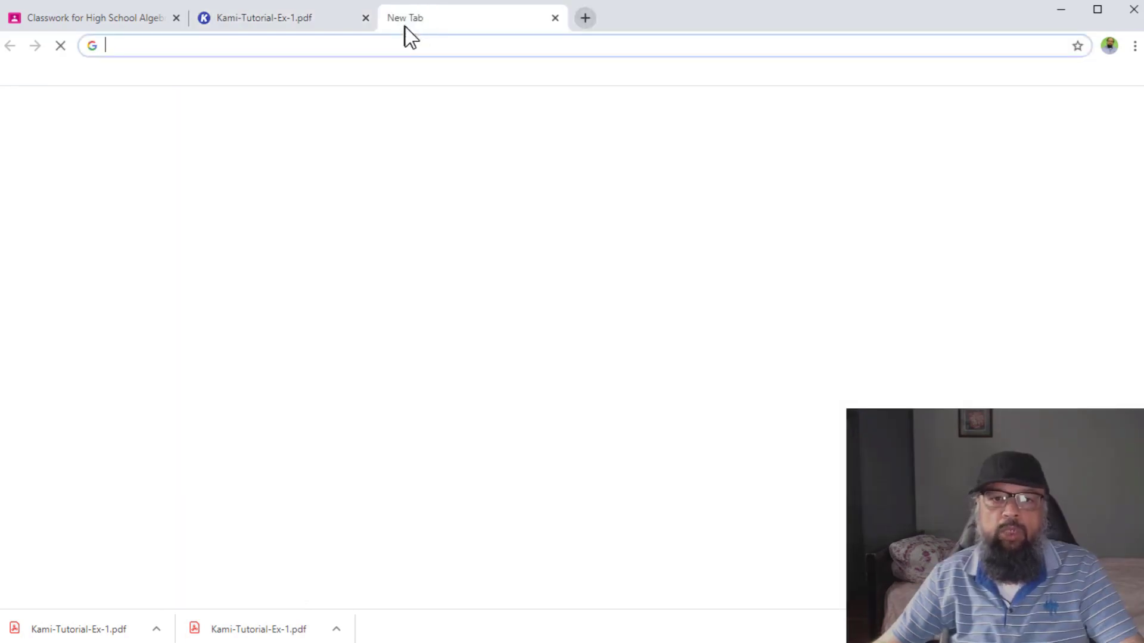
left_click(496, 343)
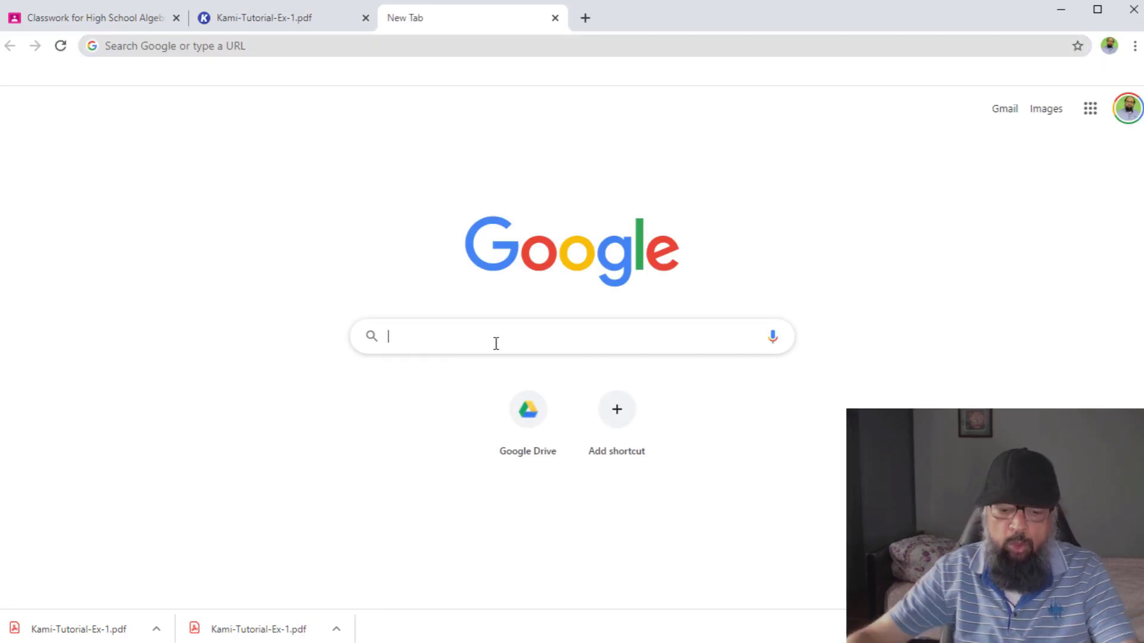
type("chrome store")
key("Return")
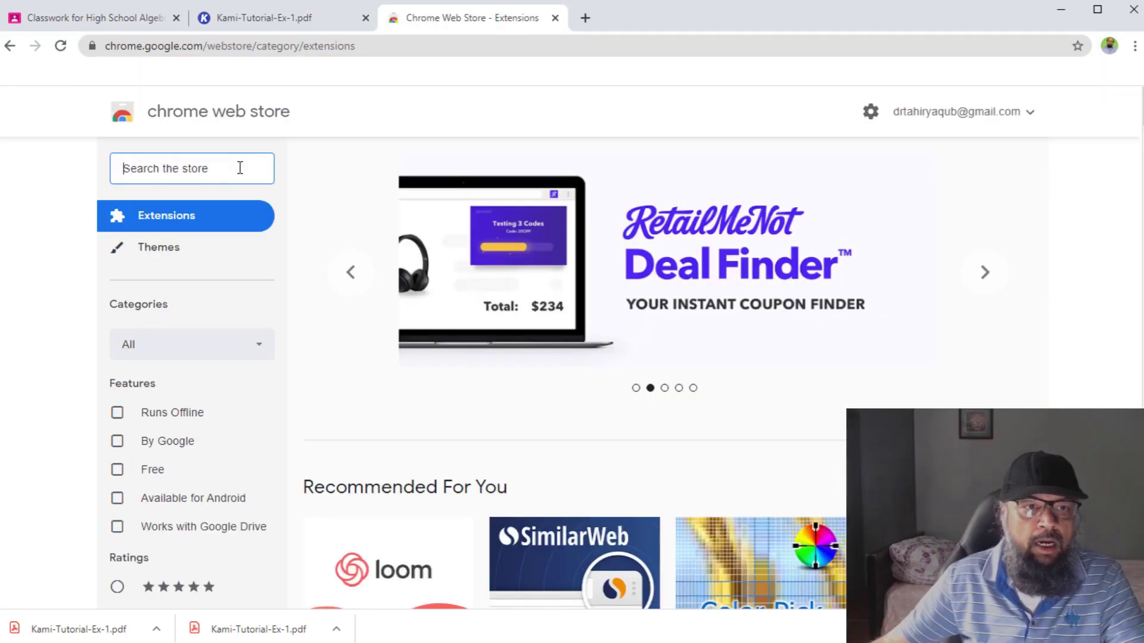
type("kam")
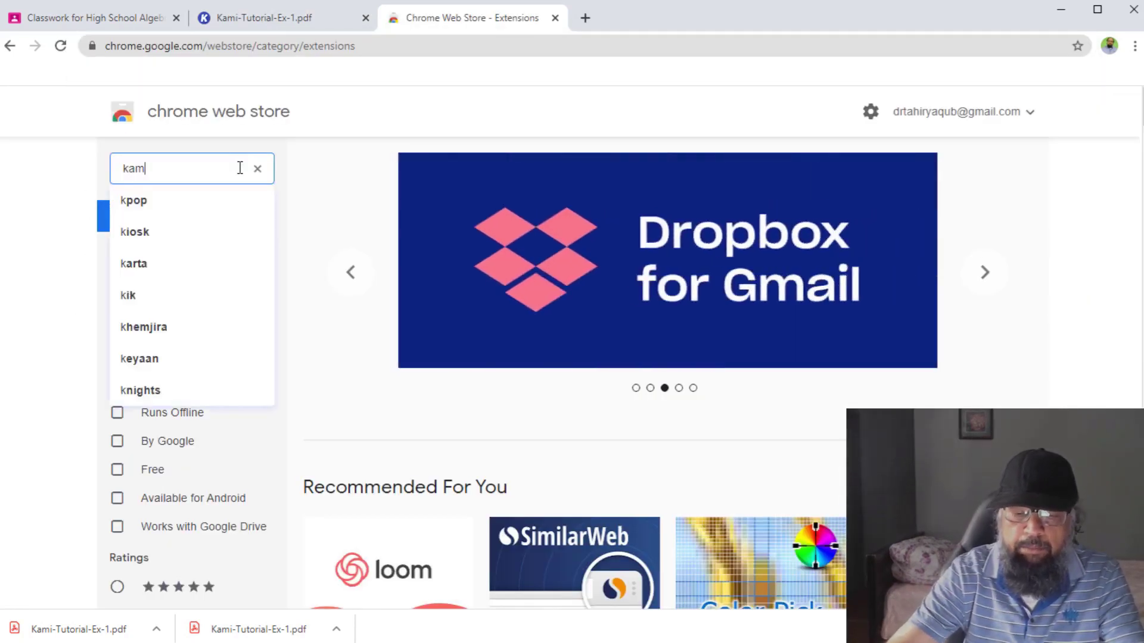
type("i")
key("Return")
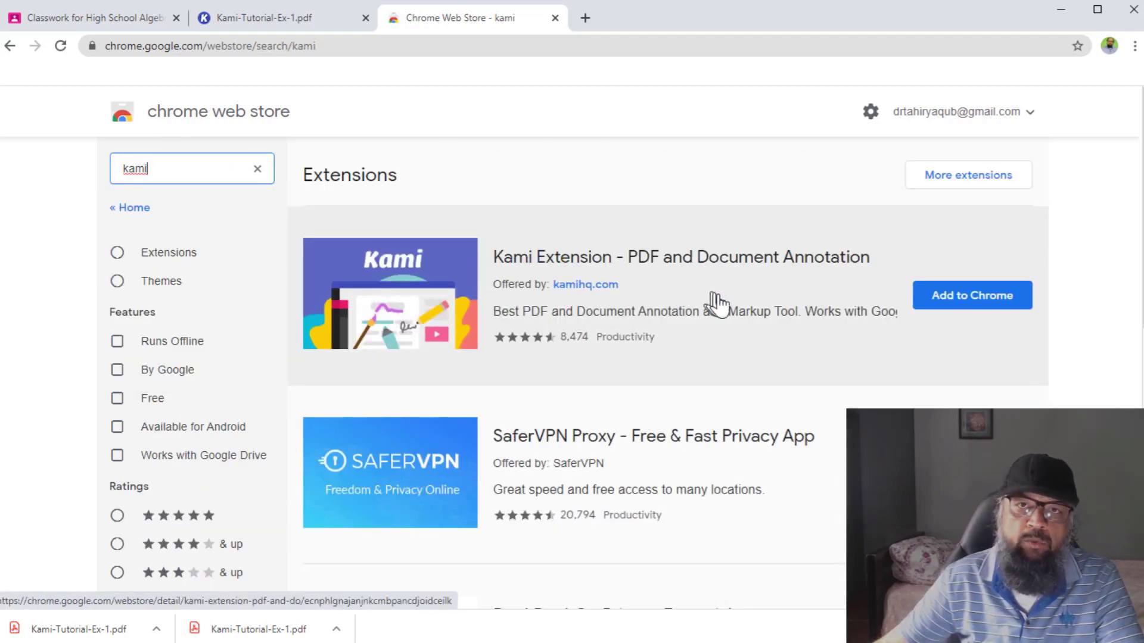
Add the Kami extension to Chrome, then close the store tab to return to the PDF.
left_click(982, 307)
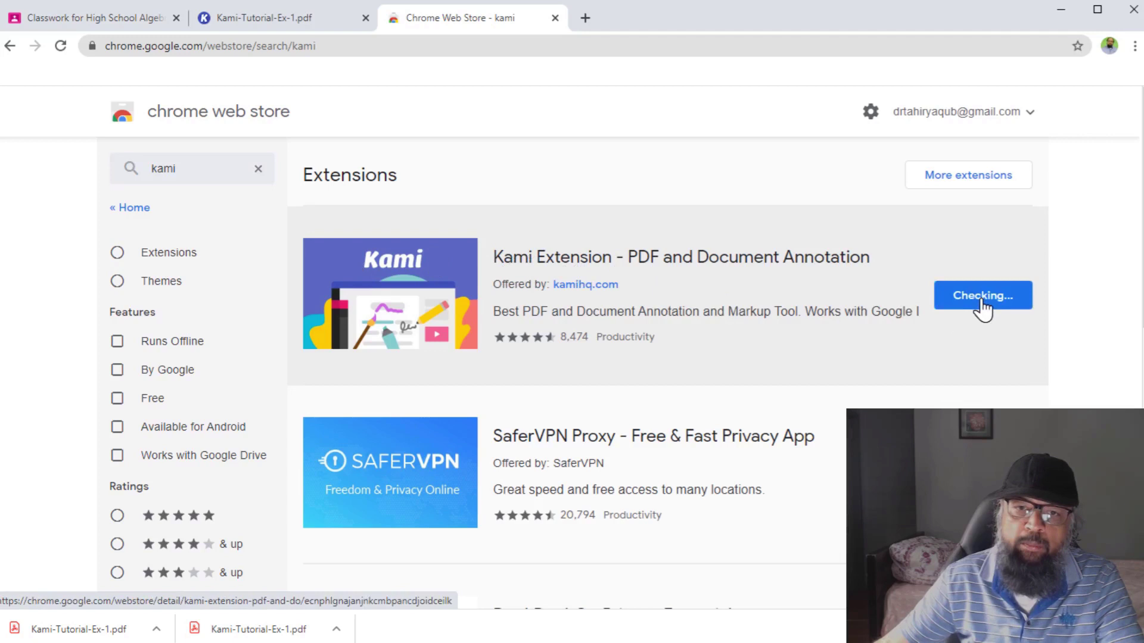
left_click(595, 231)
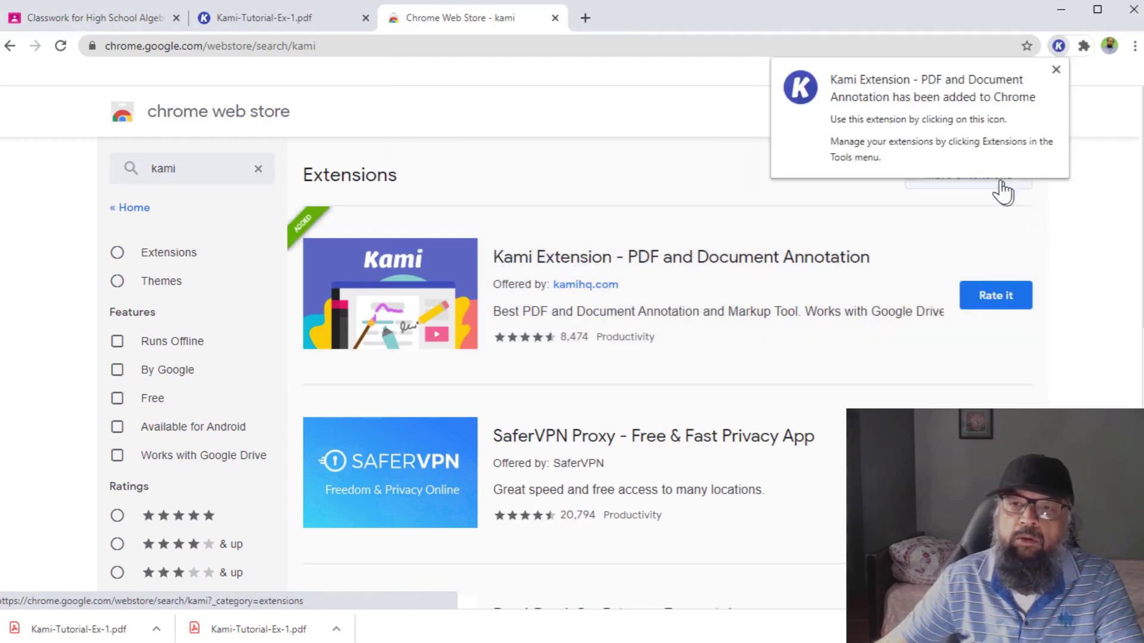
left_click(1056, 69)
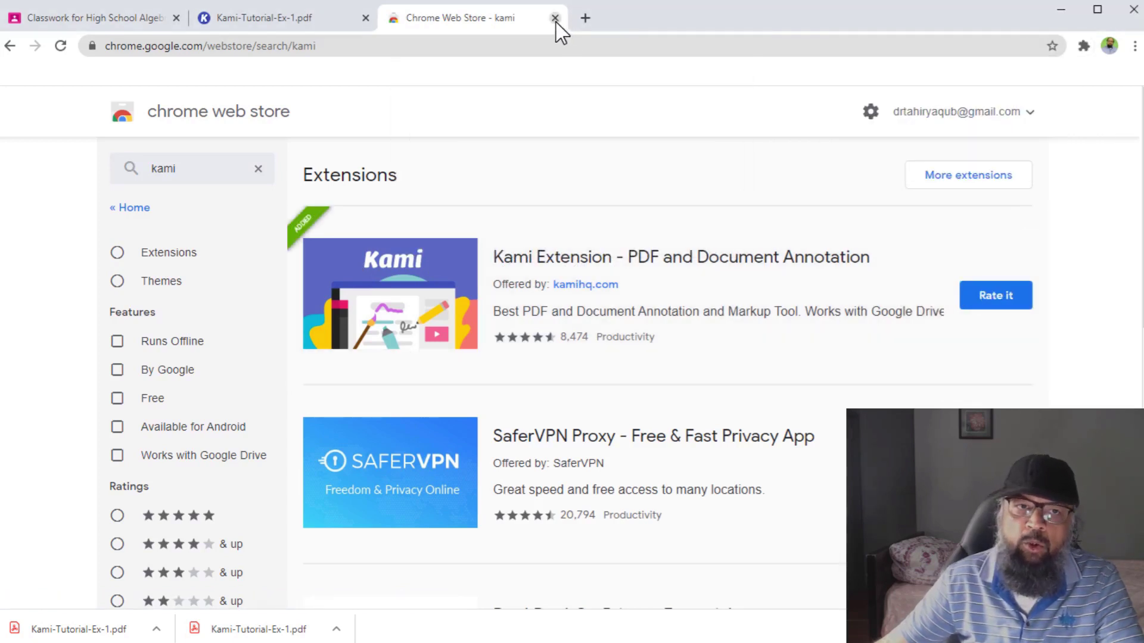
left_click(555, 18)
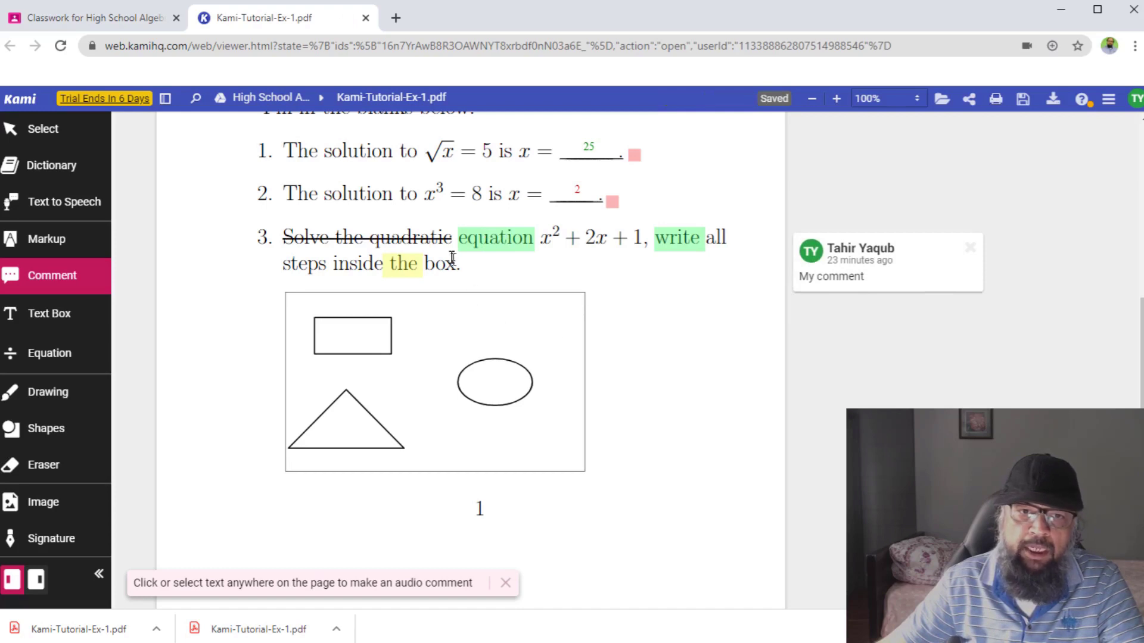
Delete the question 3 strikethrough and the 'equation' and 'write' highlights, including the comment.
left_click(425, 239)
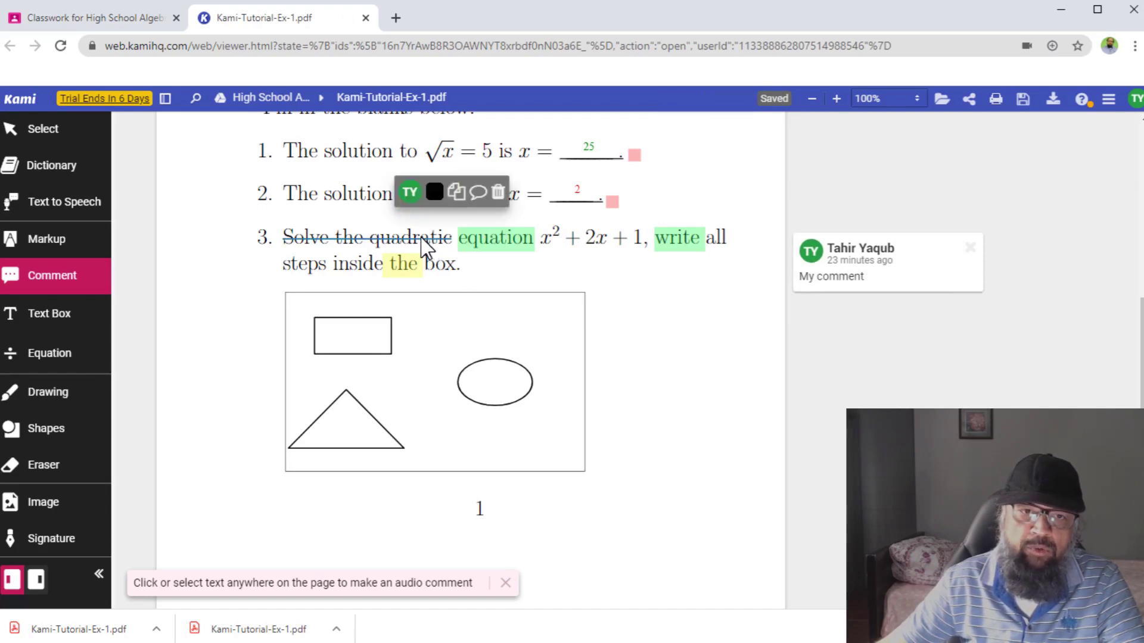
left_click(498, 193)
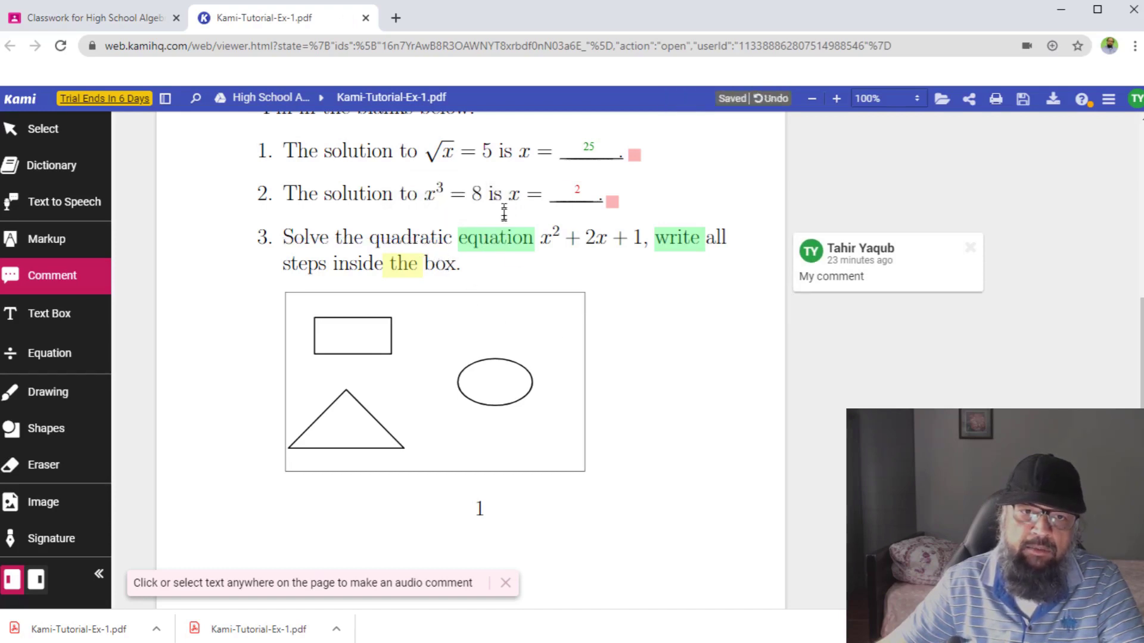
left_click(504, 238)
left_click(551, 199)
left_click(685, 241)
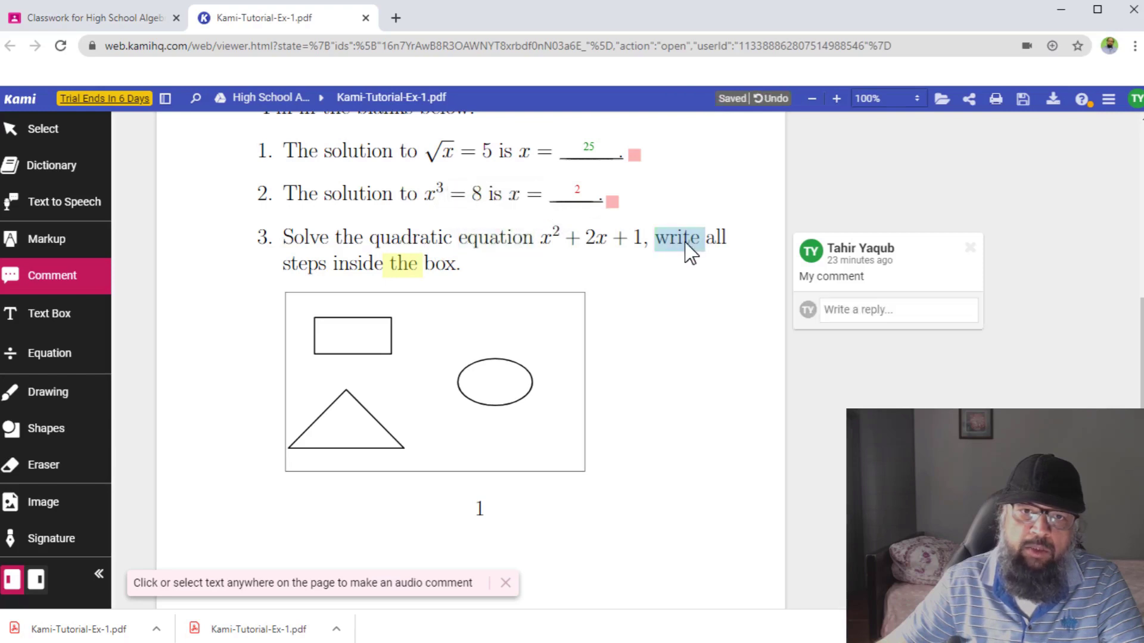
left_click(691, 195)
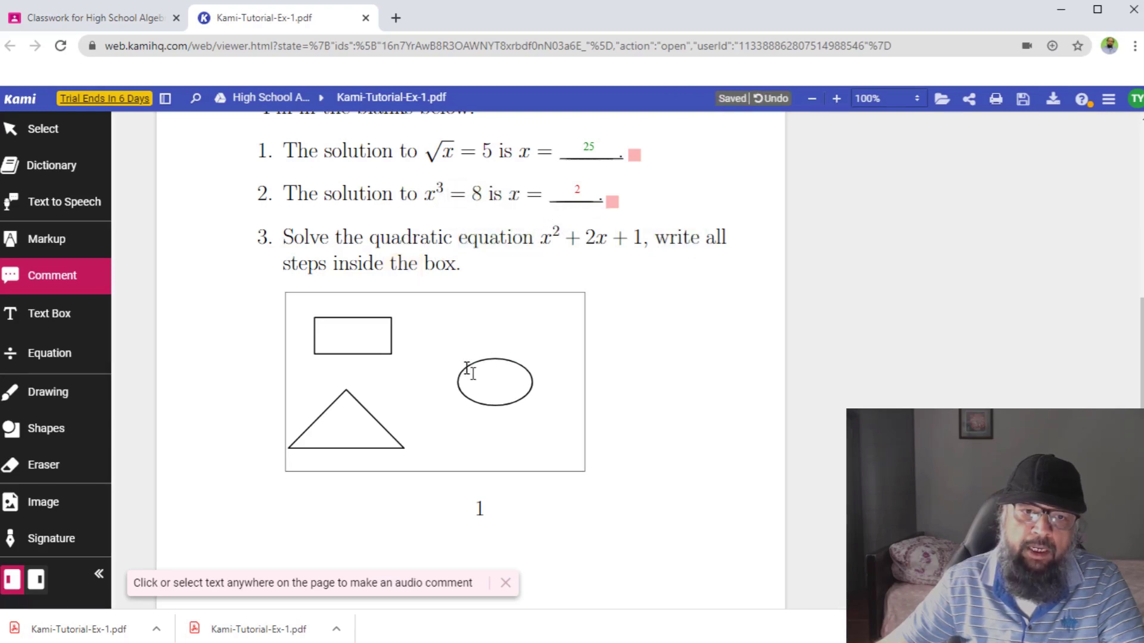
Delete the ellipse and rectangle from the answer box.
left_click(479, 388)
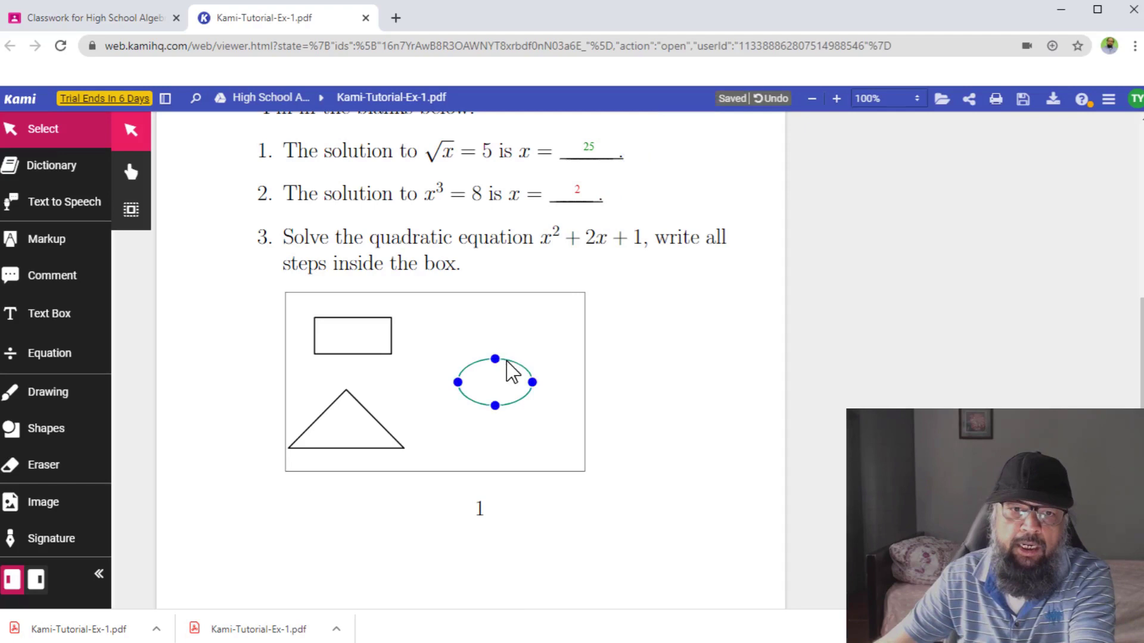
key("Delete")
left_click(391, 318)
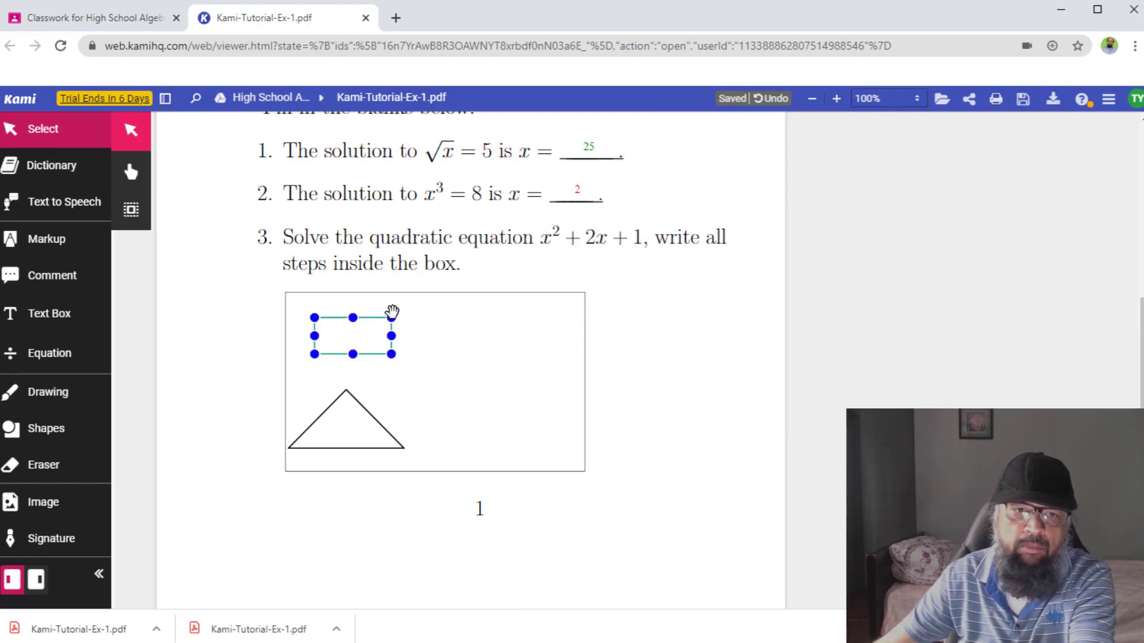
key("Delete")
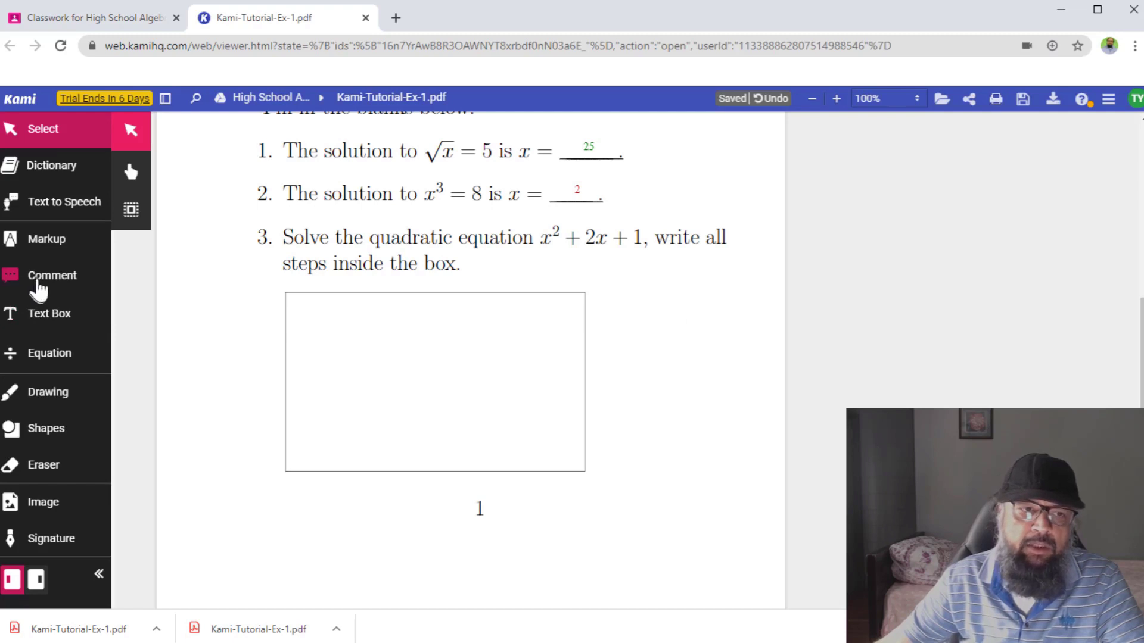
Record a voice comment on question 3's text, then play it back.
left_click(37, 281)
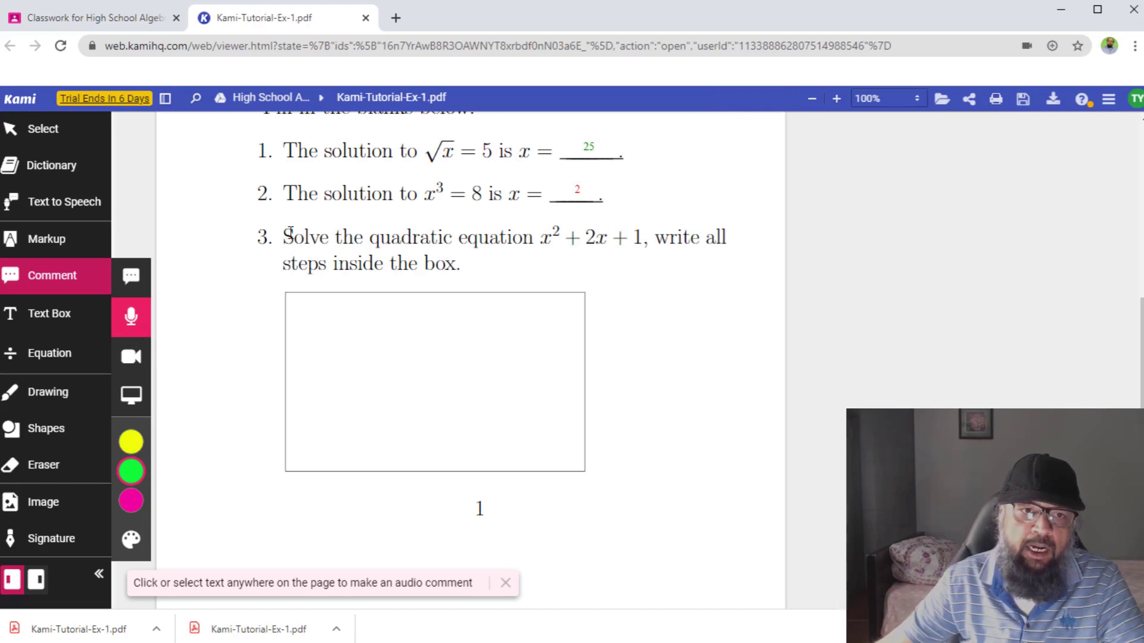
left_click_drag(288, 234, 464, 268)
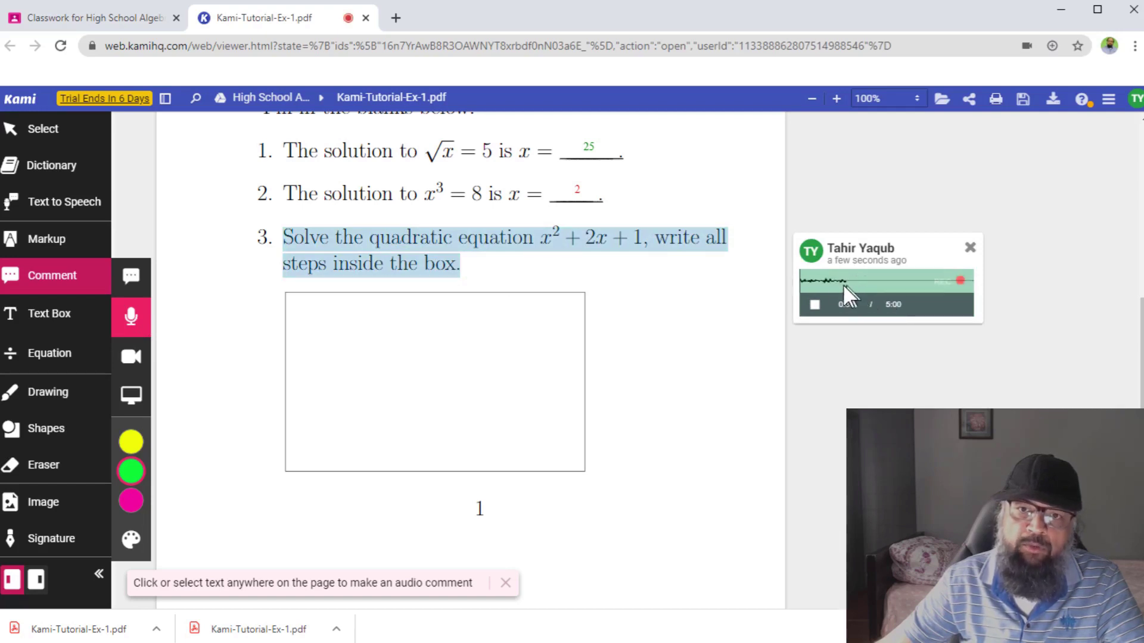
left_click(813, 304)
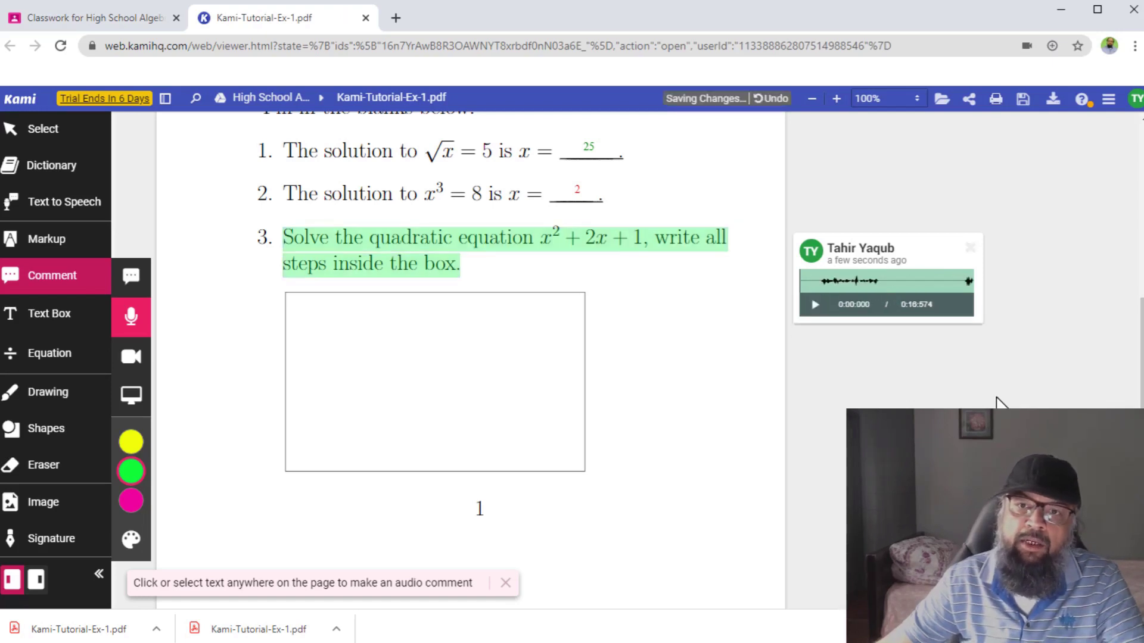
left_click(825, 322)
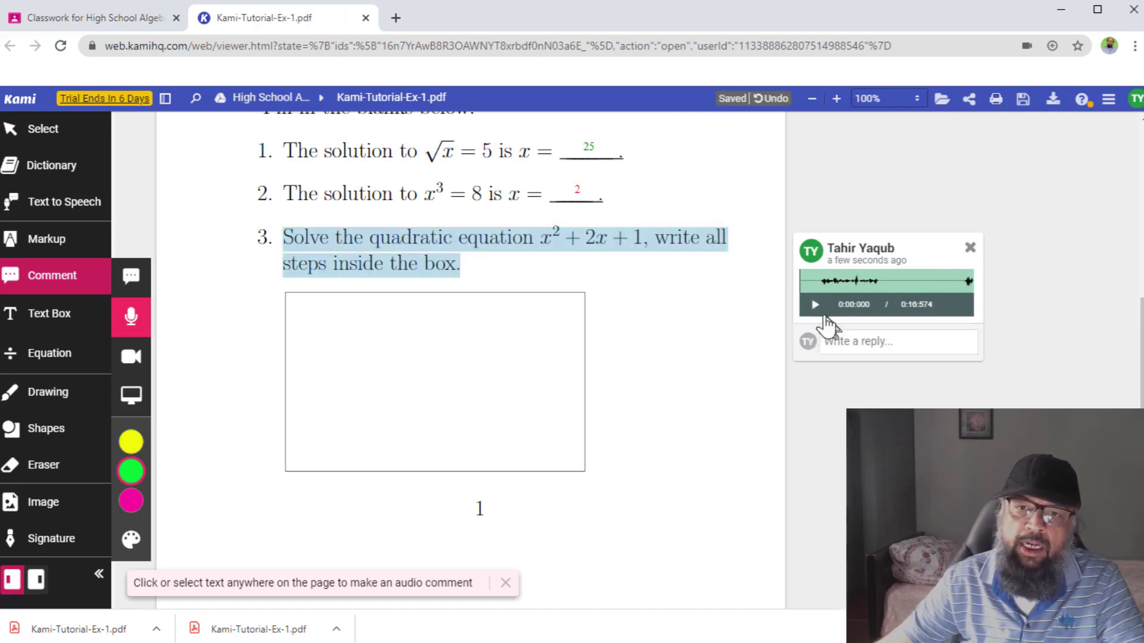
left_click(813, 304)
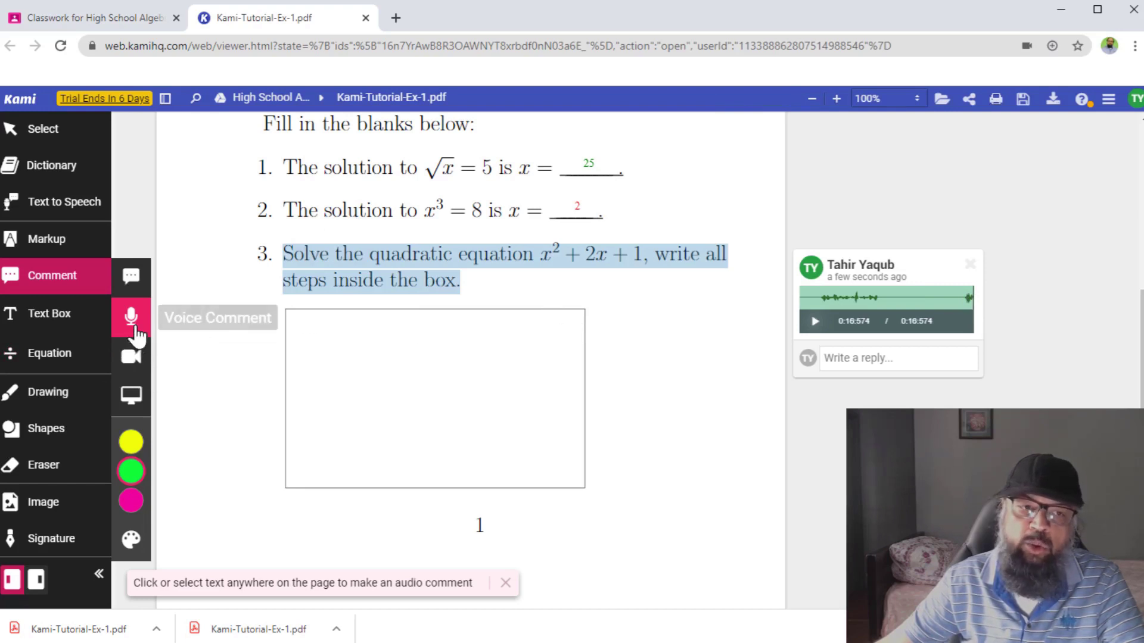
left_click(134, 364)
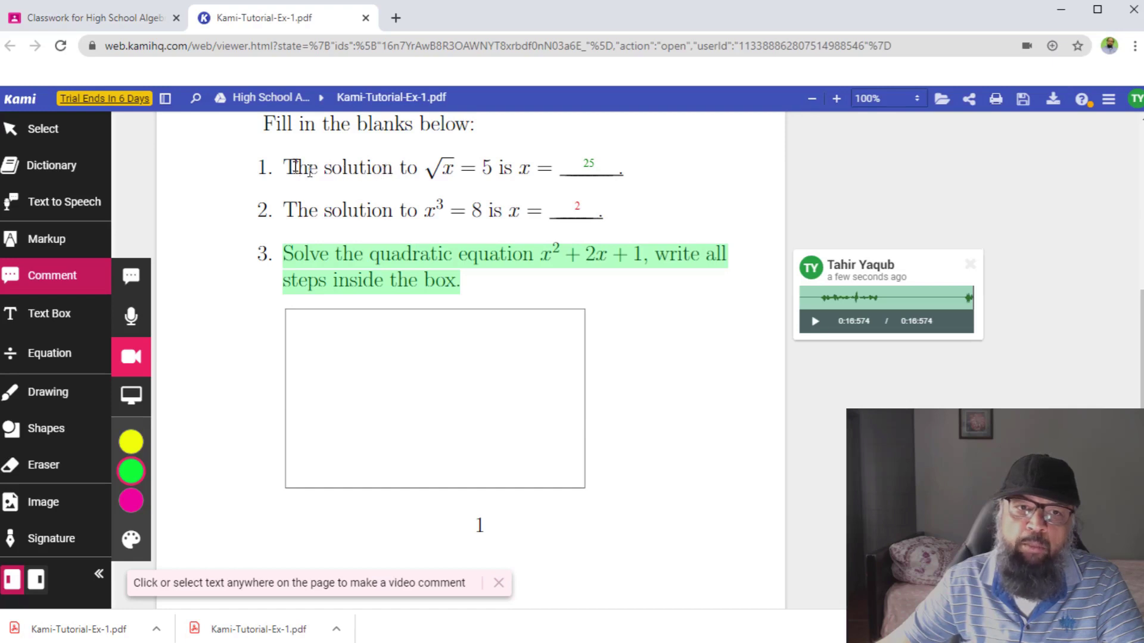
left_click(296, 166)
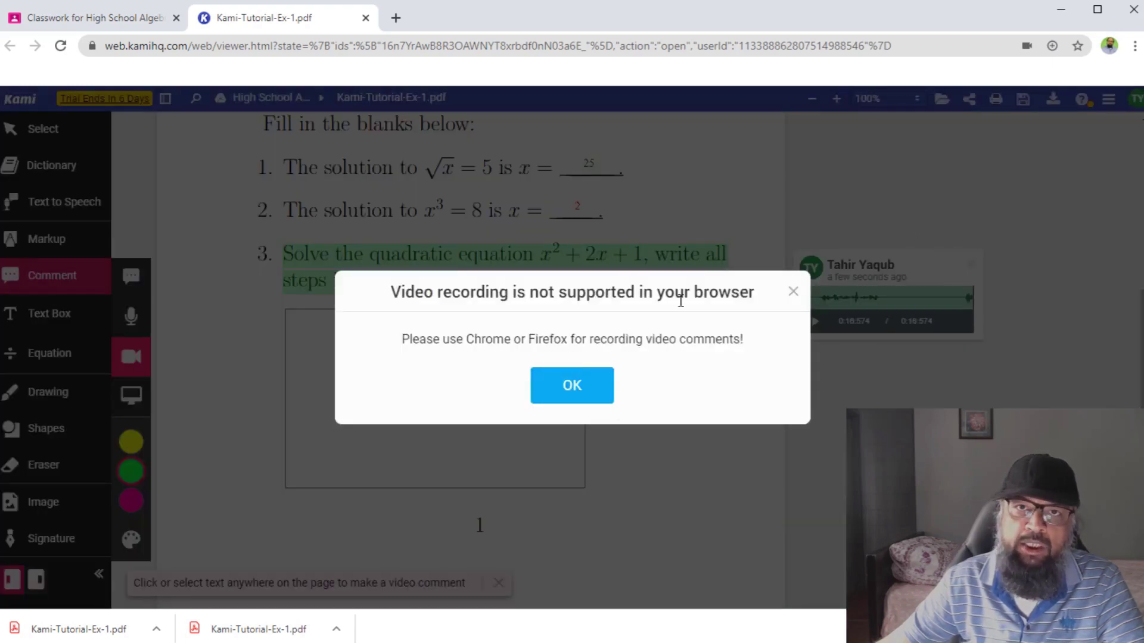
left_click(598, 394)
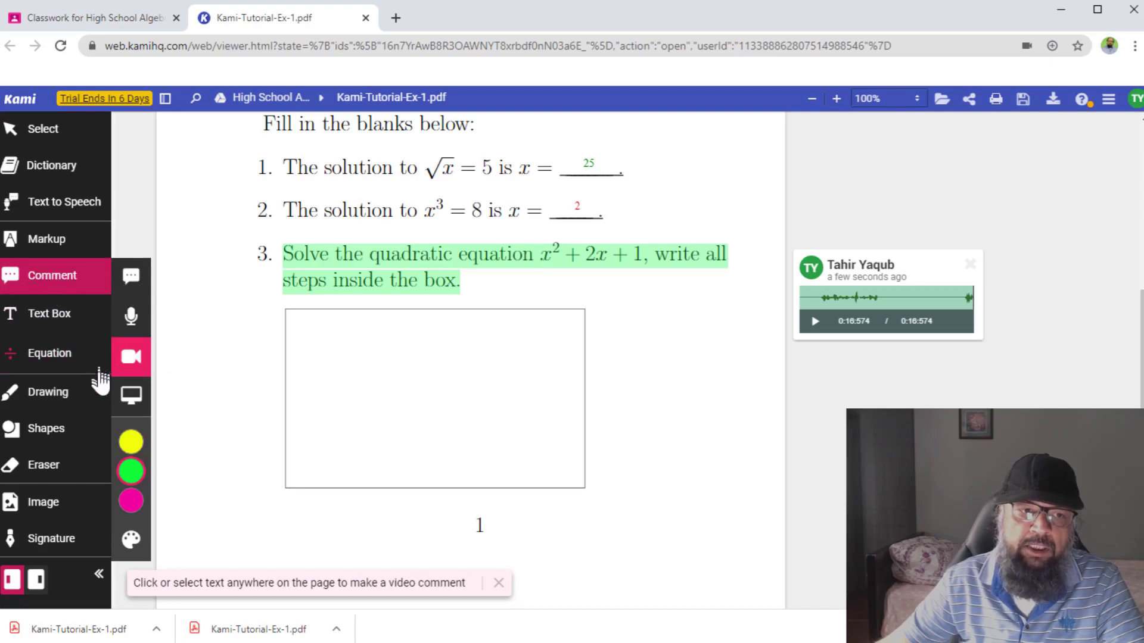
Preview the Equation tool's π symbol palette, then open the document options menu.
left_click(50, 356)
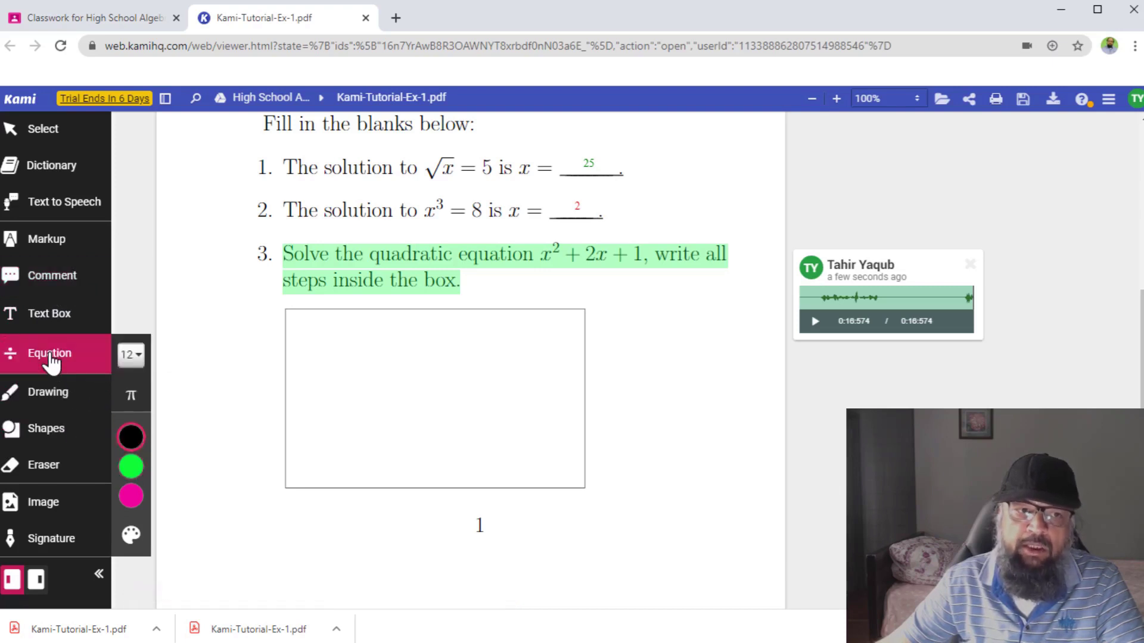
left_click(132, 398)
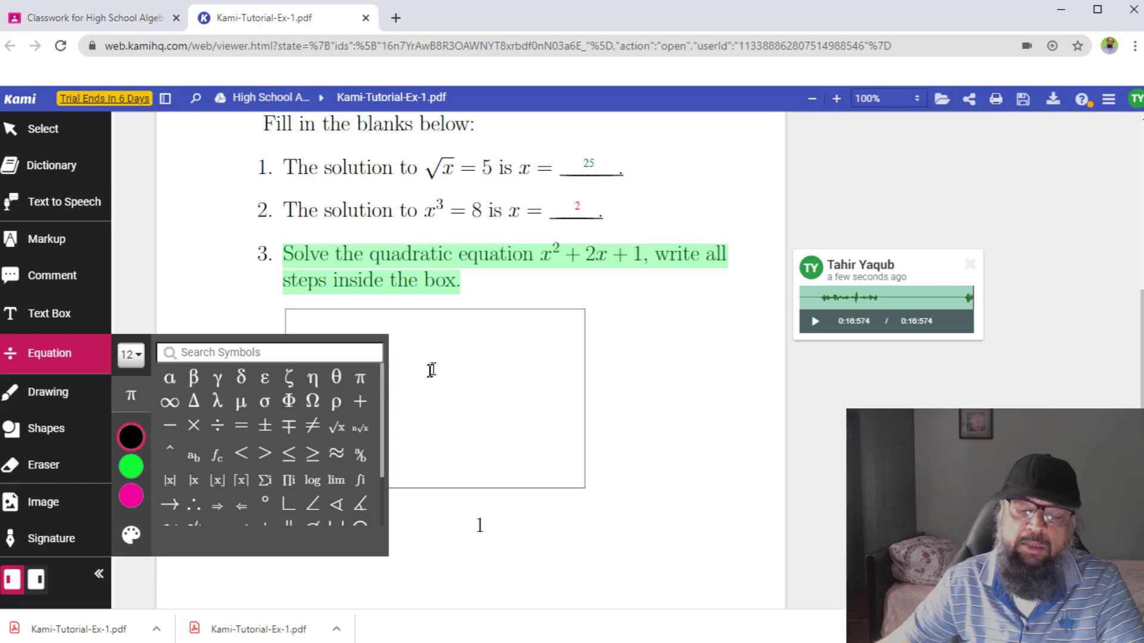
key("Escape")
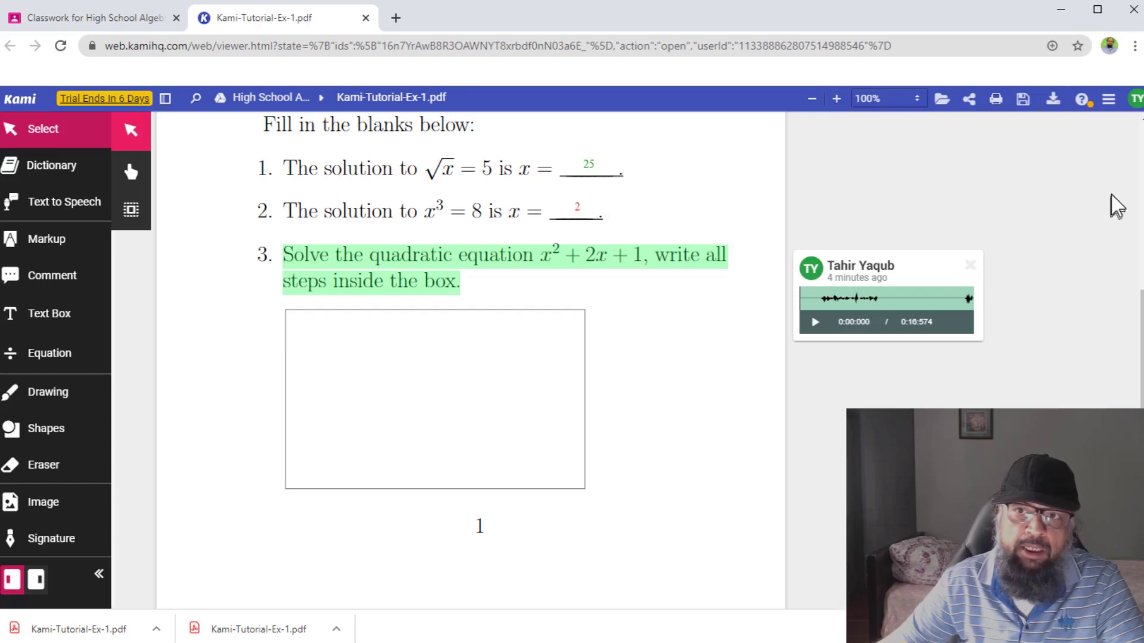
left_click(1110, 103)
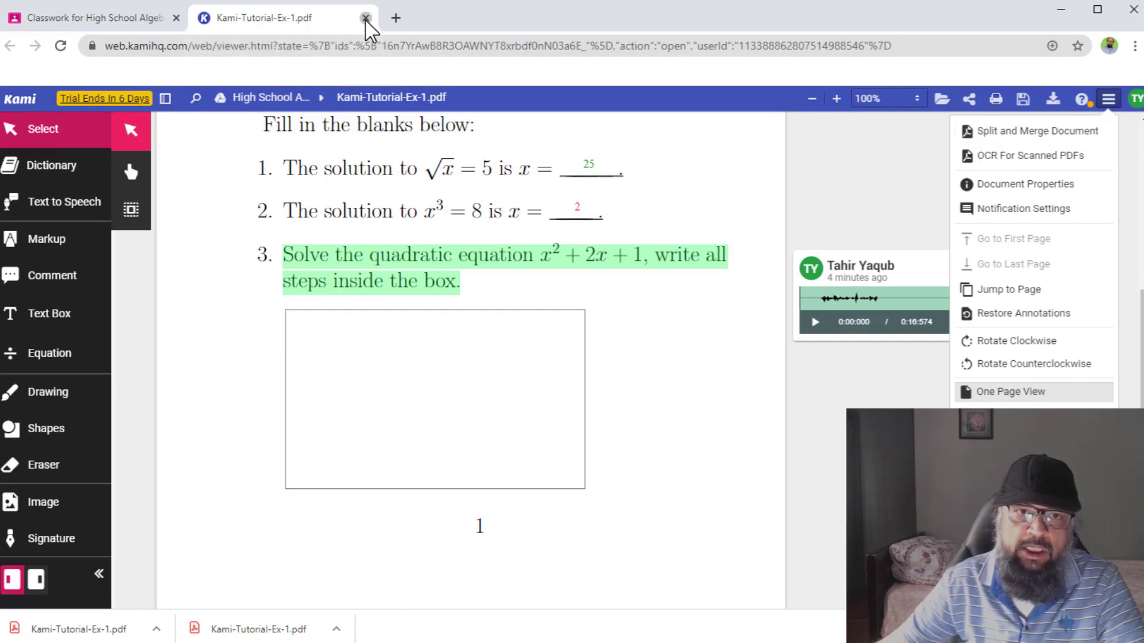
Close the tutorial PDF and browse the computer to the Kami-Merge-Page files.
left_click(365, 18)
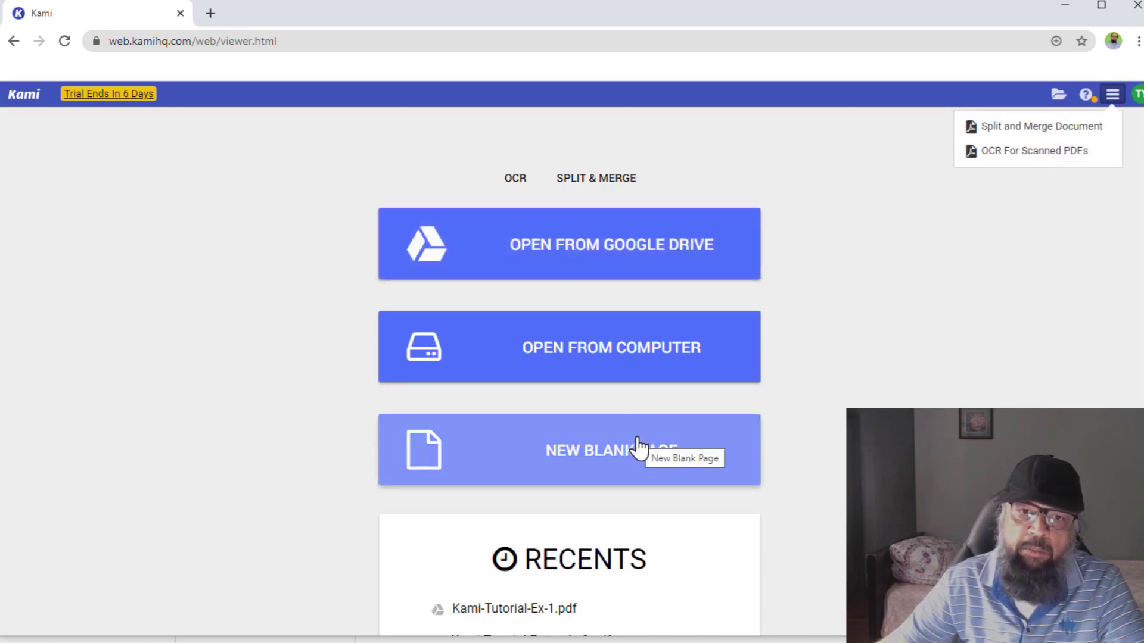
left_click(619, 360)
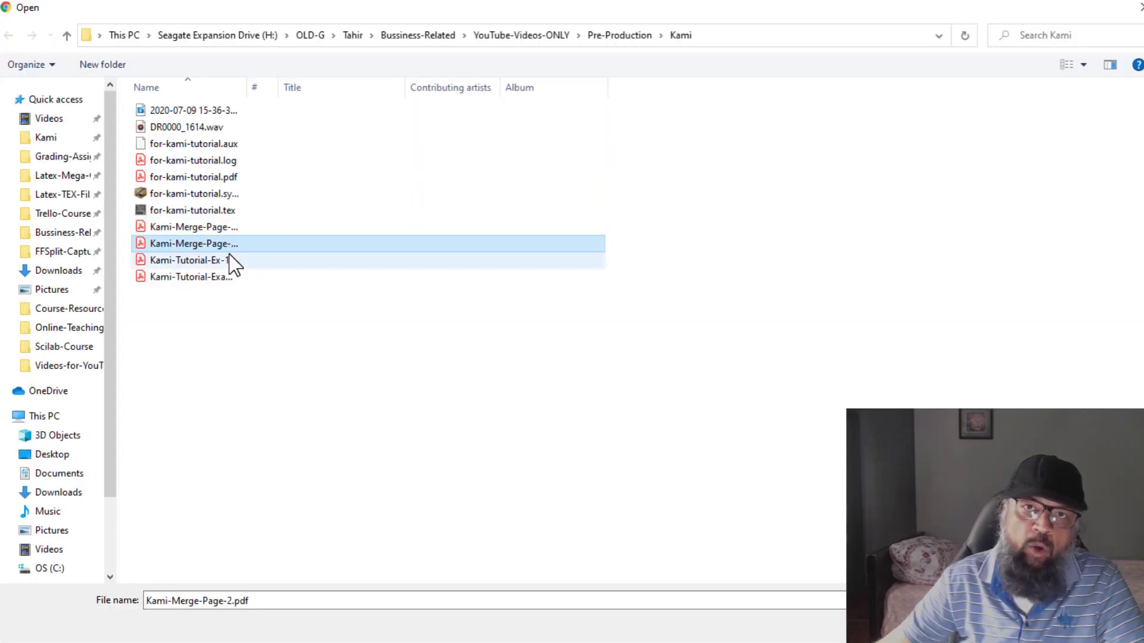
left_click(224, 243)
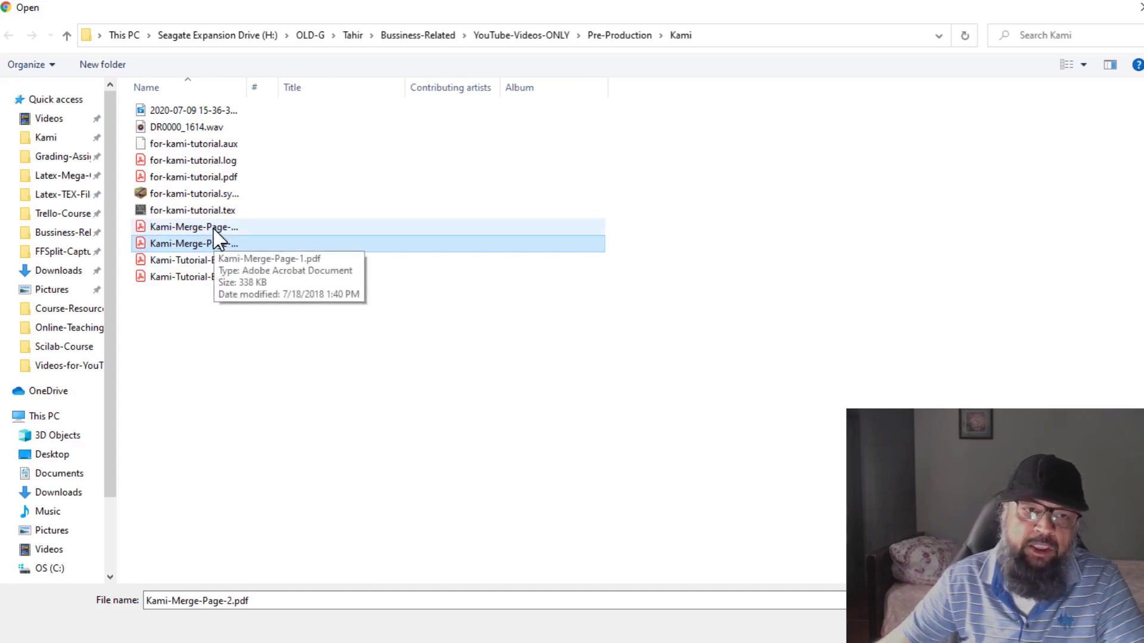
Open Kami-Merge-Page-1.pdf and send it to Split and Merge Document.
left_click(213, 228)
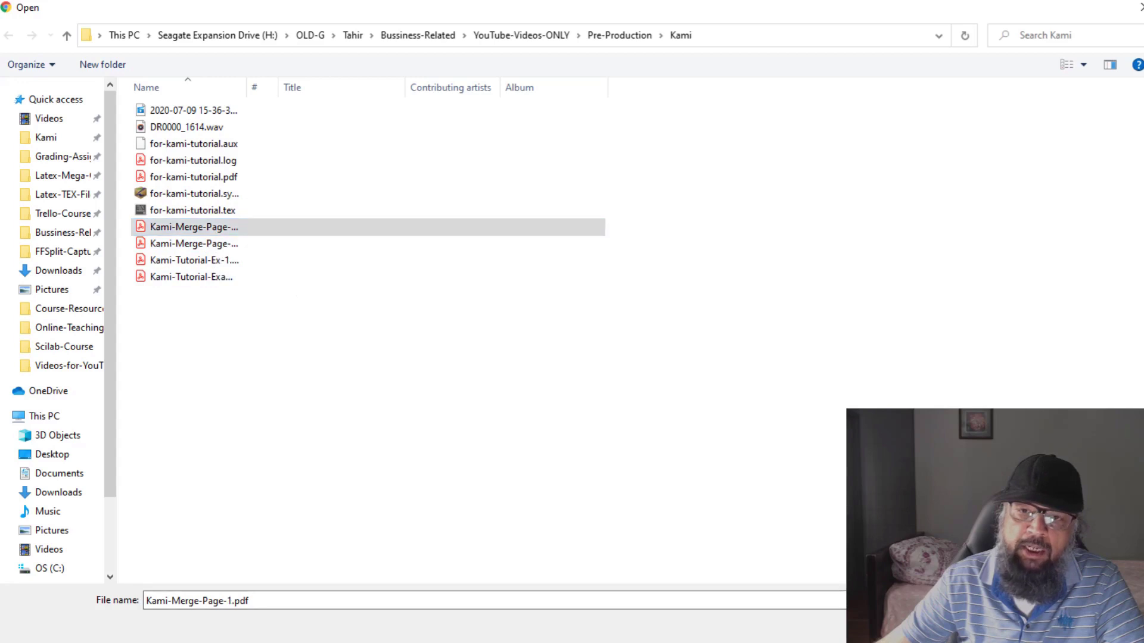
key("Return")
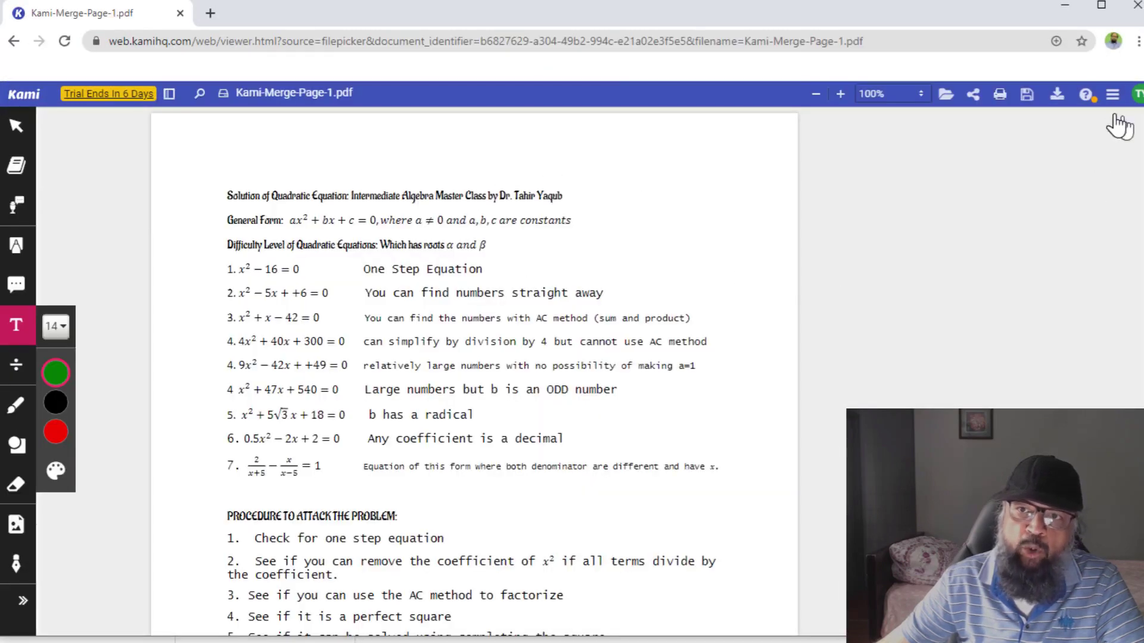
left_click(1113, 94)
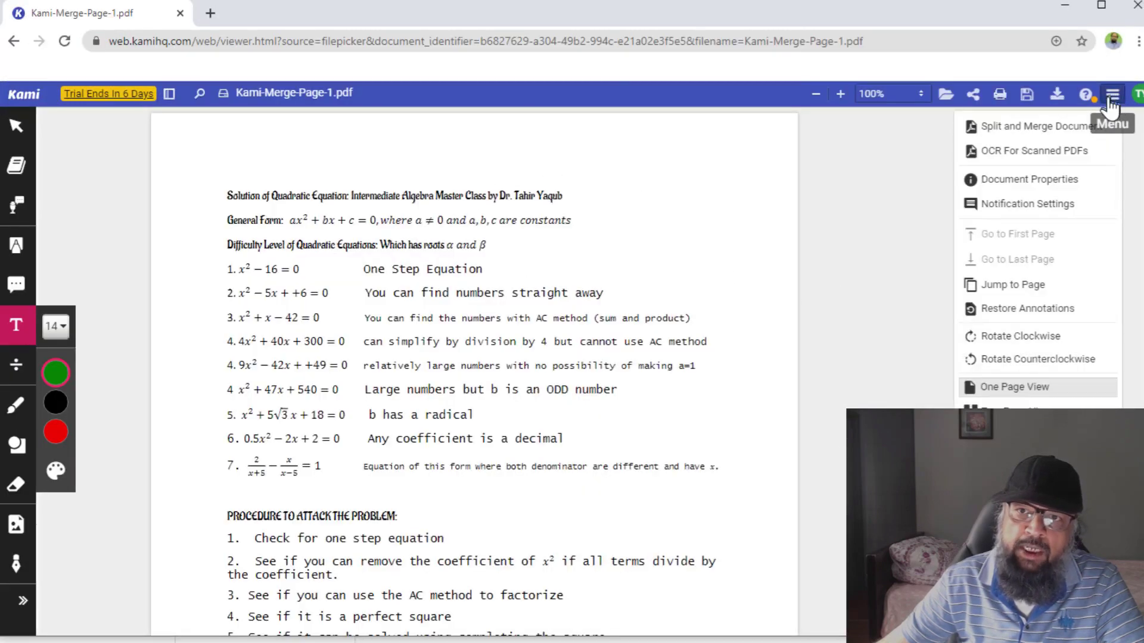
left_click(1013, 127)
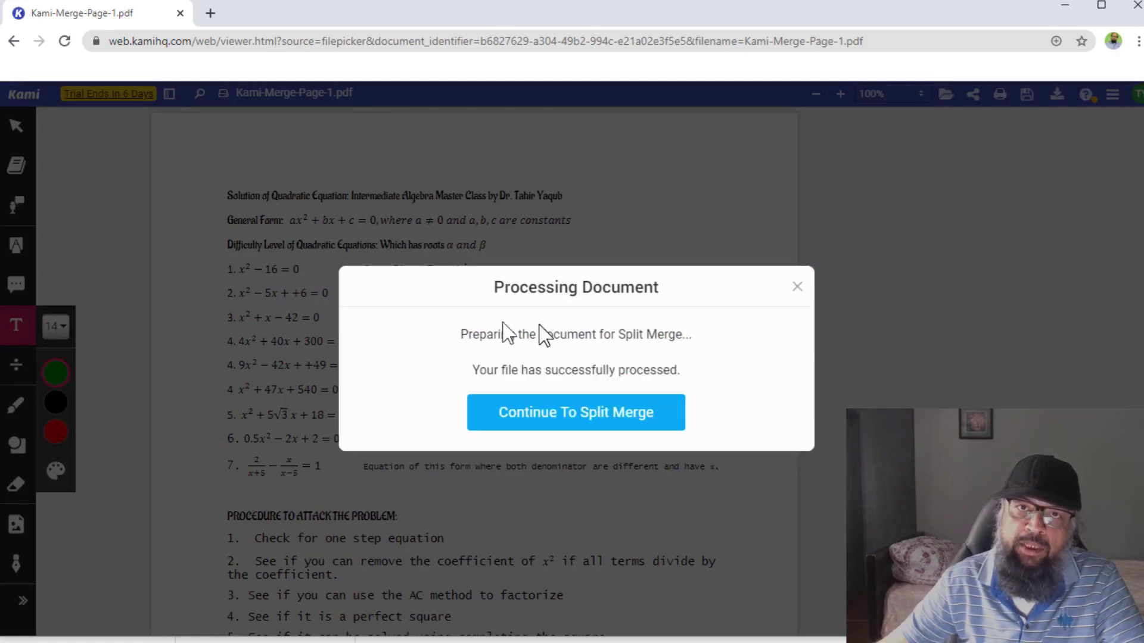
Load Kami-Merge-Page-1 into Split Merge and add Kami-Merge-Page-2.pdf alongside it.
left_click(597, 422)
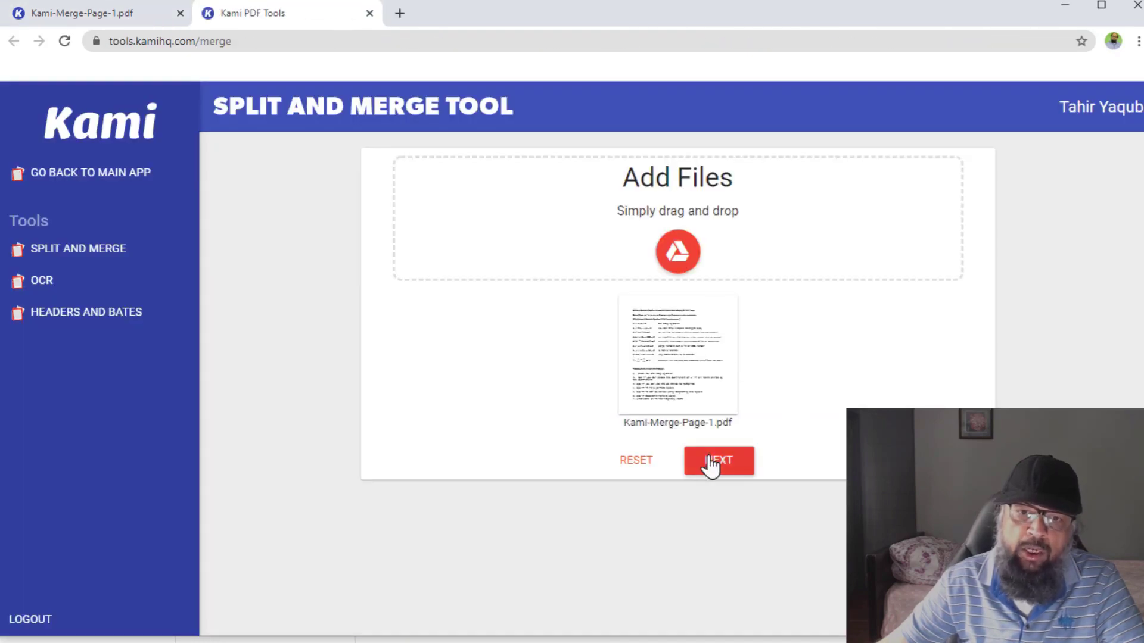
left_click(710, 465)
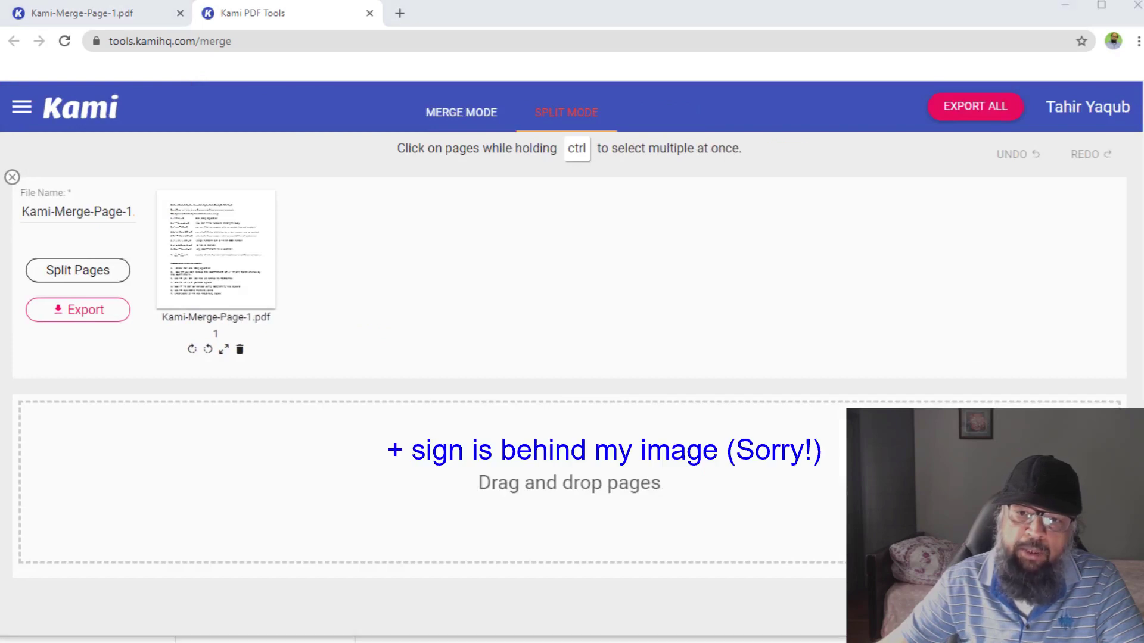
left_click(225, 146)
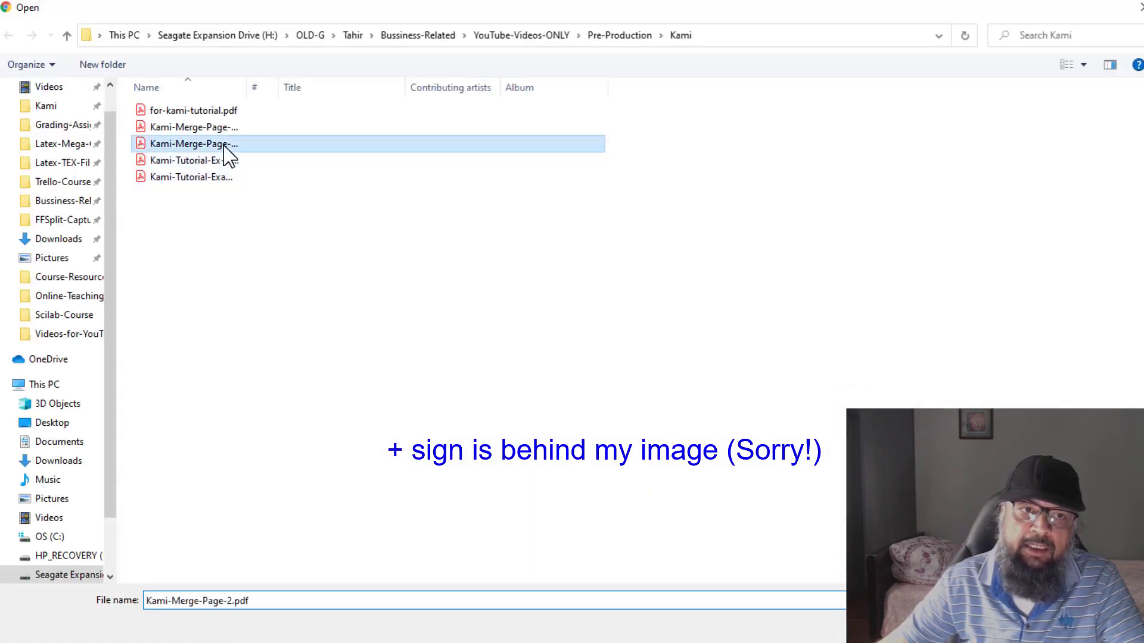
double_click(224, 146)
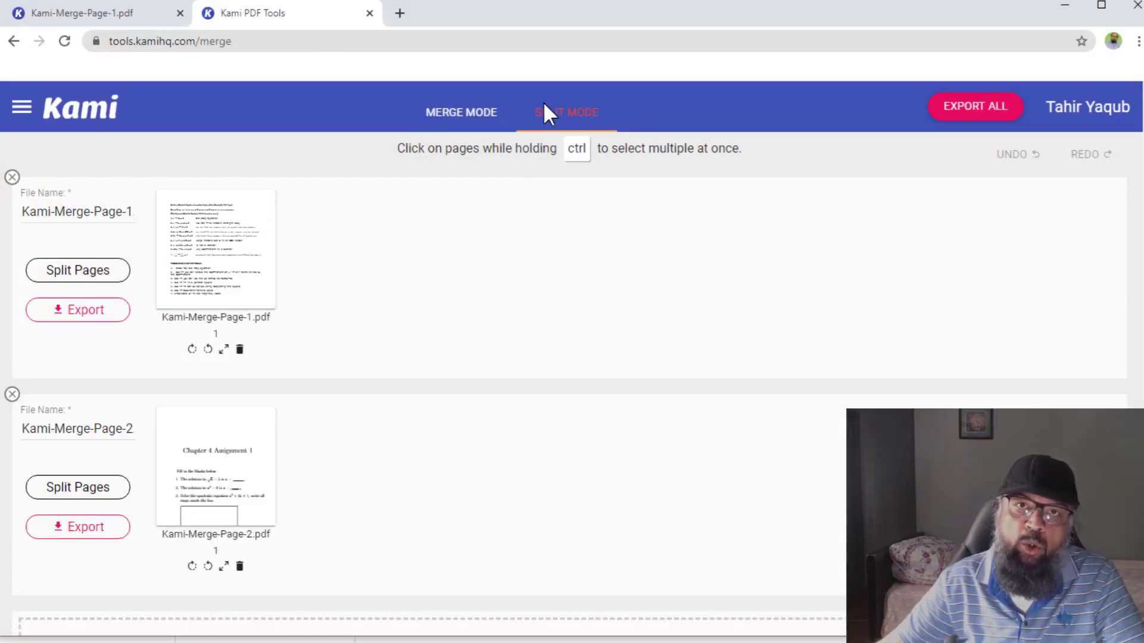
Switch to Merge Mode and export both pages as one combined PDF download.
left_click(458, 122)
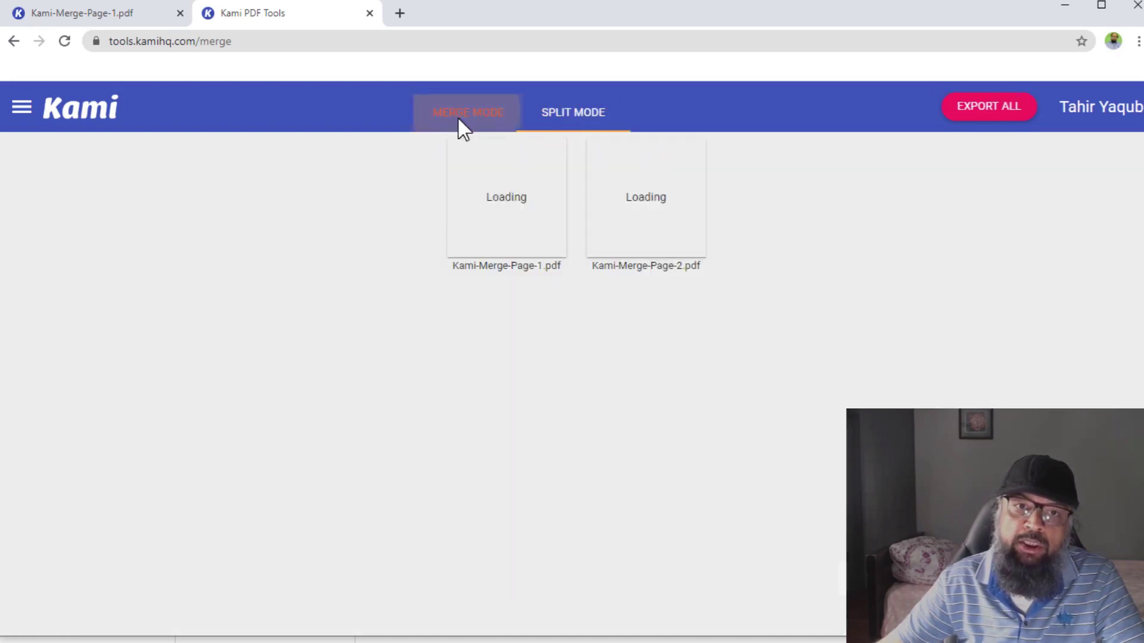
left_click(569, 123)
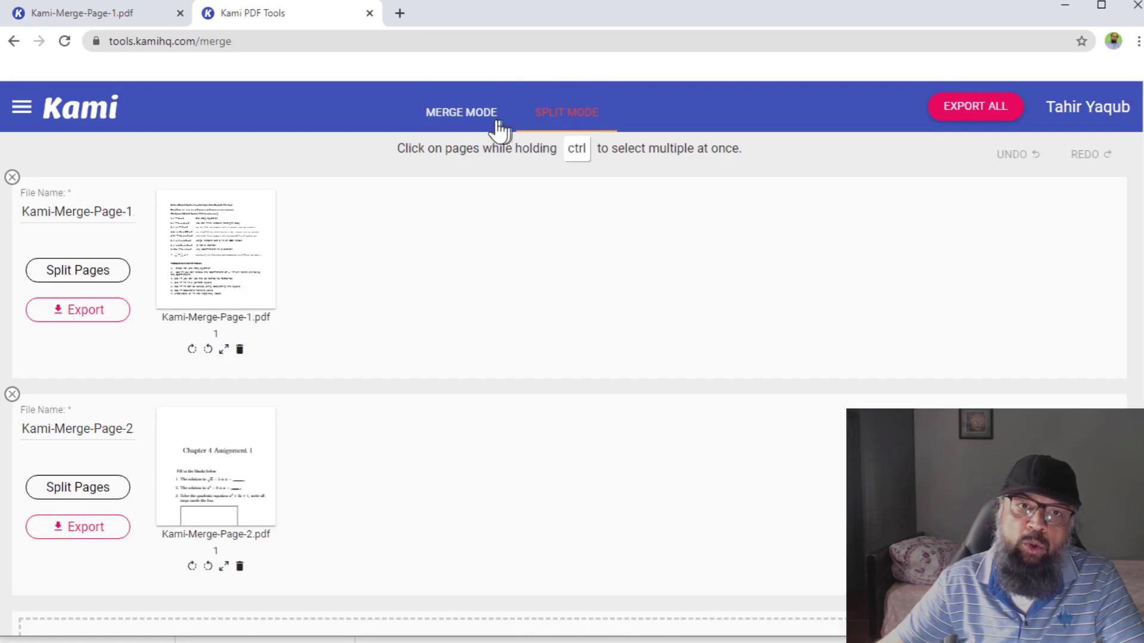
left_click(477, 121)
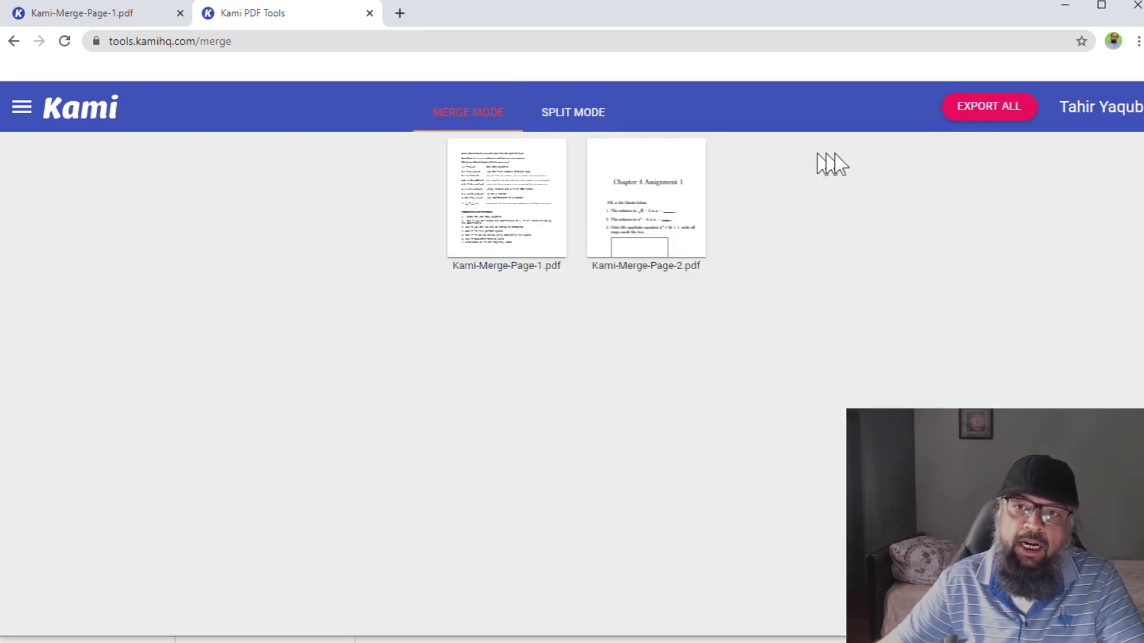
left_click(987, 114)
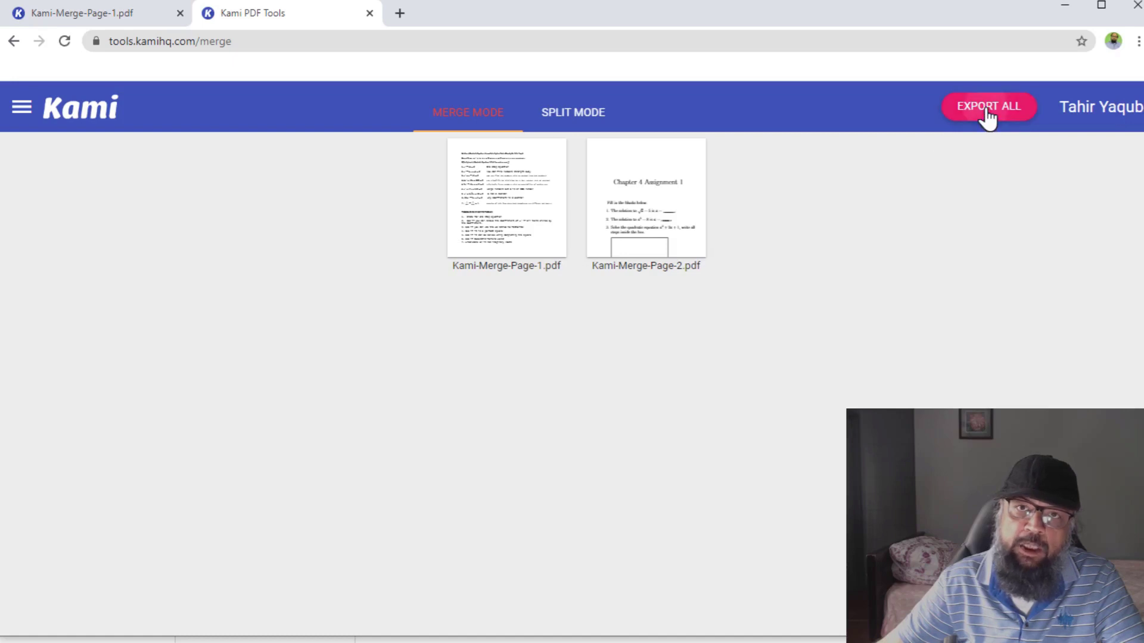
left_click(462, 411)
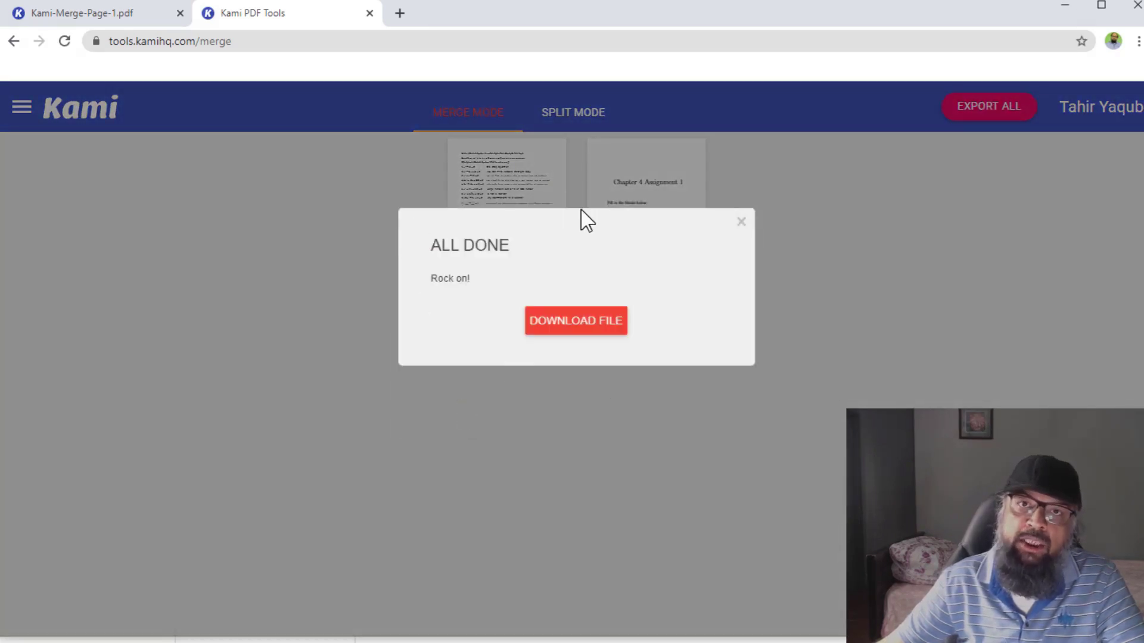
left_click(586, 328)
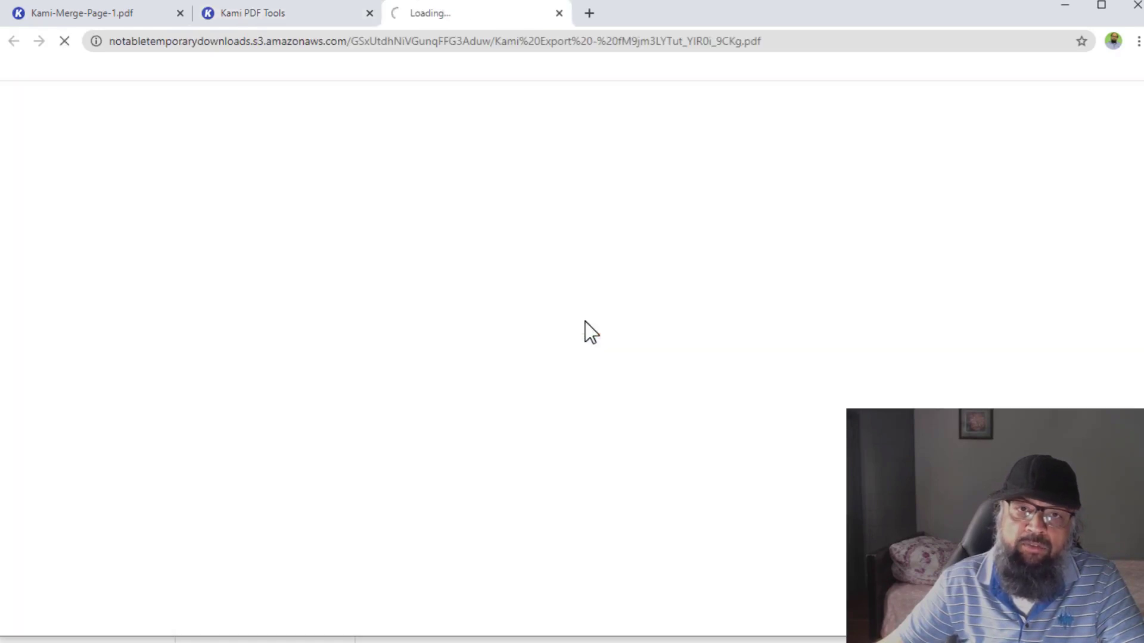
Save the download to the Desktop as 'Kami Export - Merged.pdf' and open it.
left_click(317, 566)
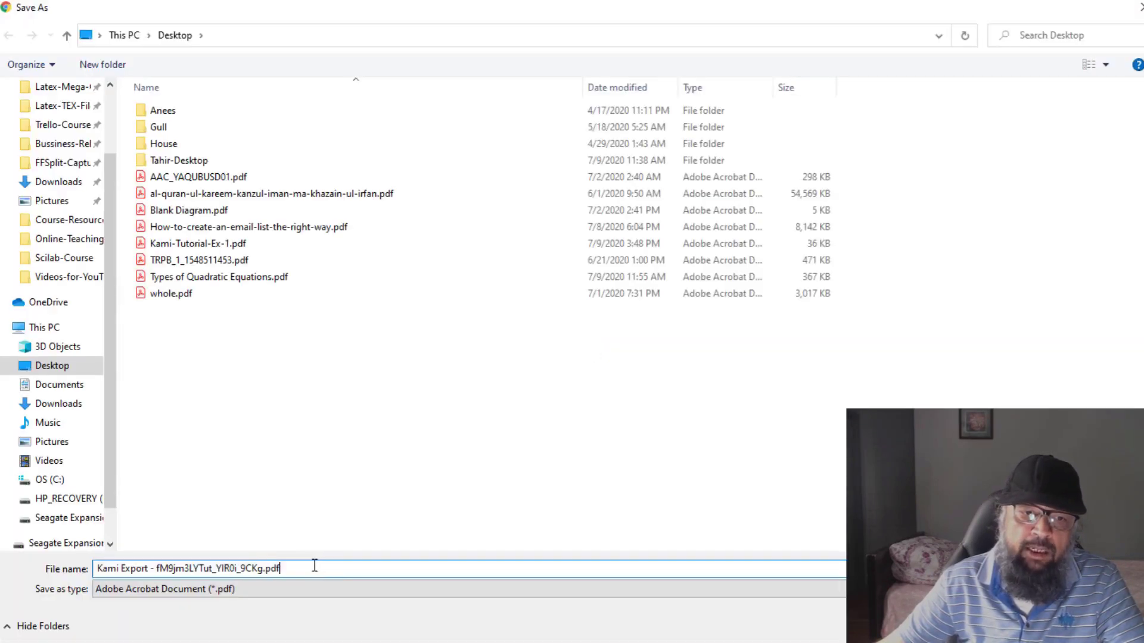
key("Left")
key("Left")
key("Left")
key("BackSpace")
key("BackSpace")
key("BackSpace")
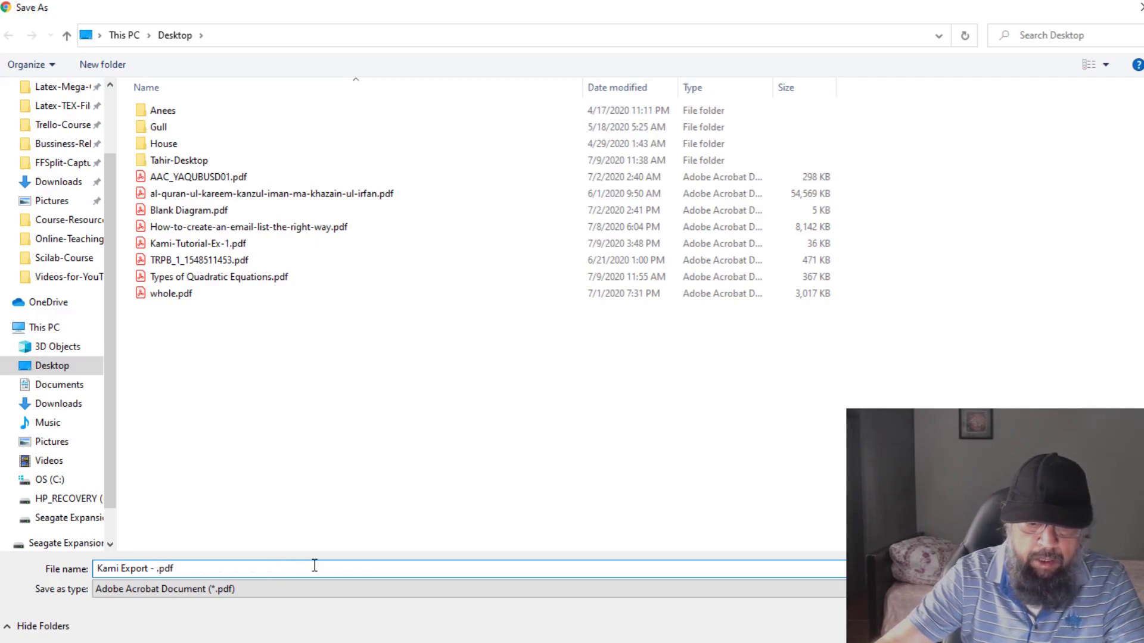
type("Merg")
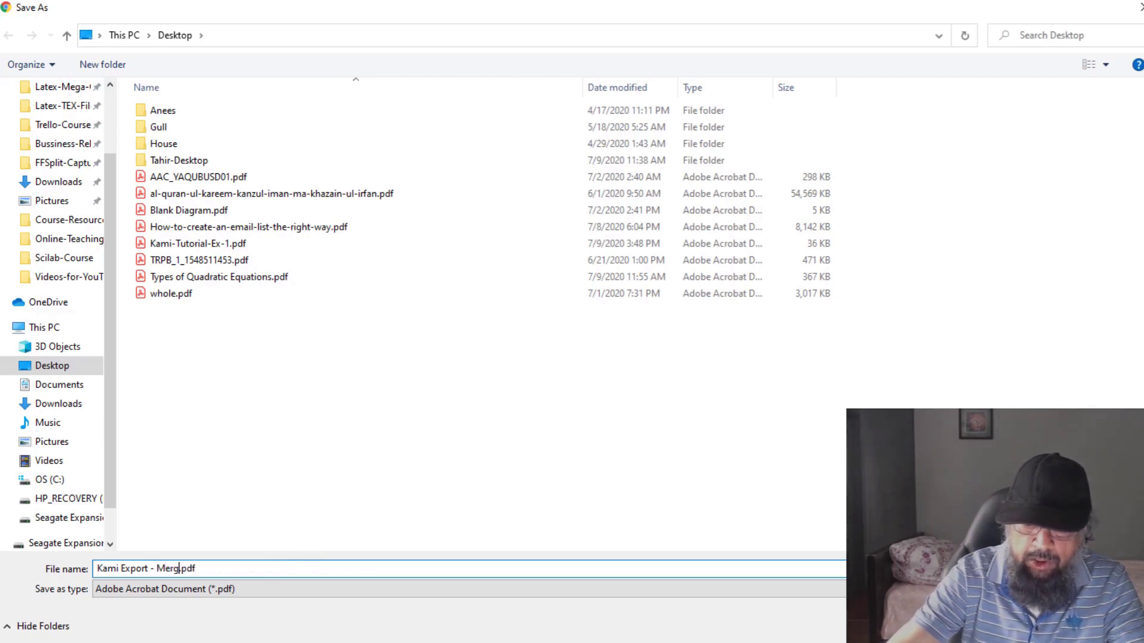
type("ed")
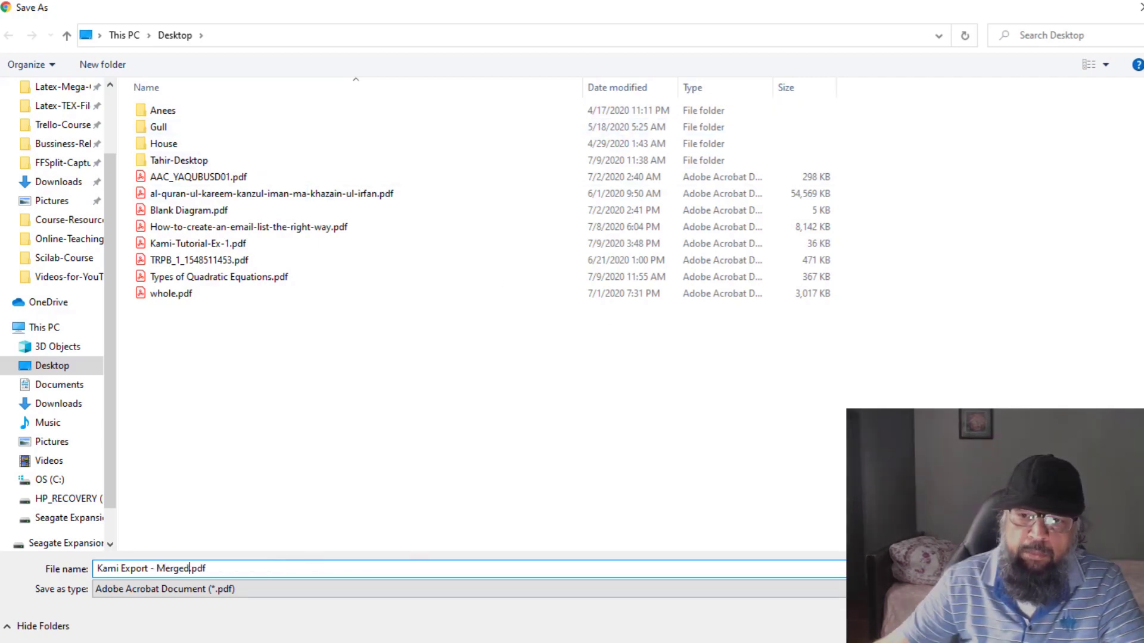
key("Return")
left_click(184, 496)
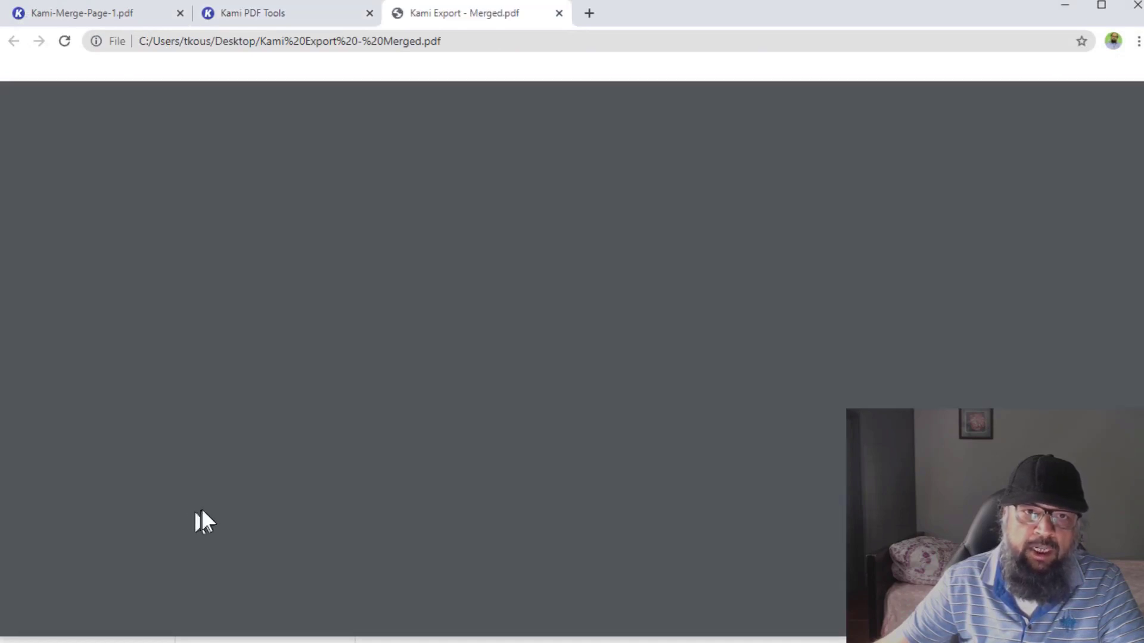
Scroll through both pages of Kami Export - Merged.pdf to confirm the merge.
scroll(569, 381, "down", 1)
scroll(569, 381, "down", 4)
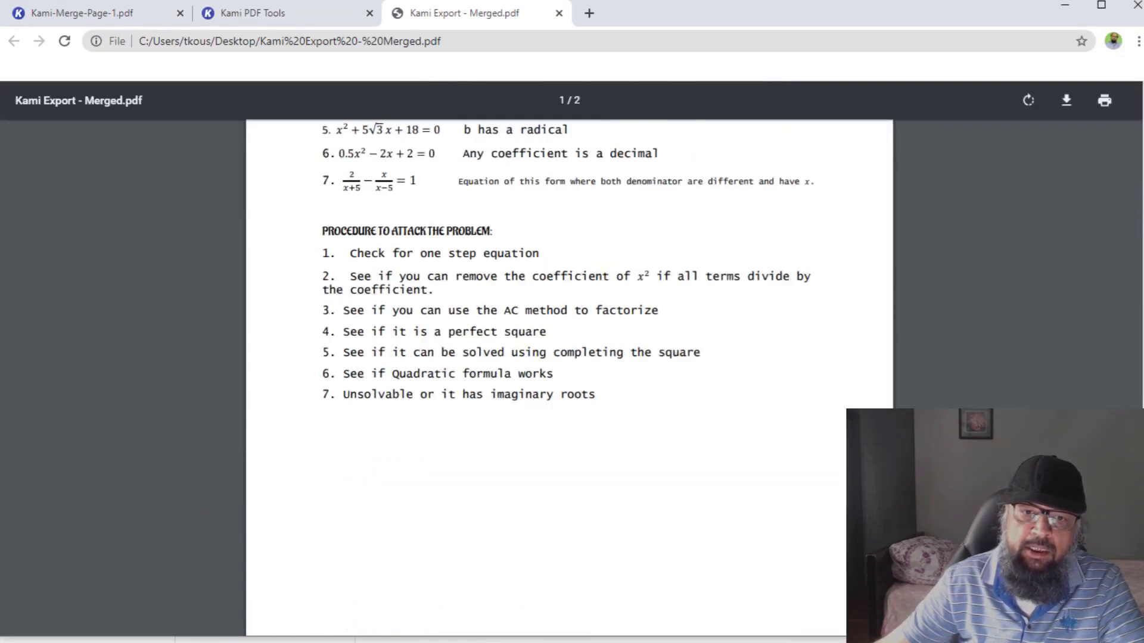
scroll(569, 381, "down", 4)
scroll(569, 382, "down", 6)
scroll(568, 381, "down", 1)
scroll(569, 381, "down", 2)
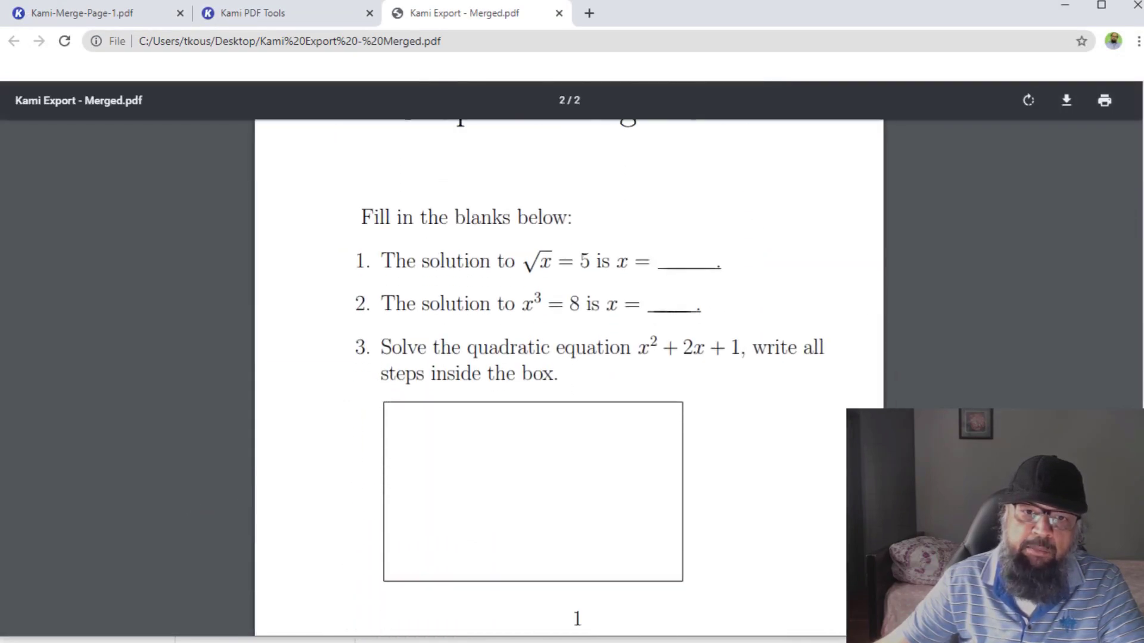
scroll(569, 381, "down", 2)
scroll(569, 381, "up", 2)
scroll(569, 381, "up", 8)
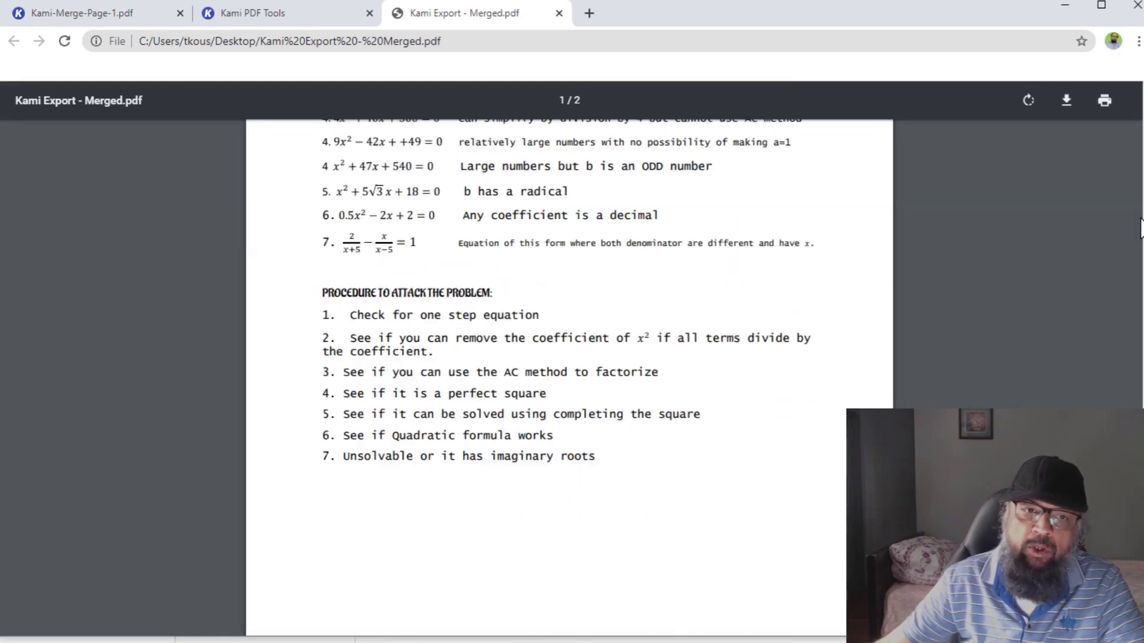
scroll(569, 382, "up", 1)
scroll(569, 382, "up", 3)
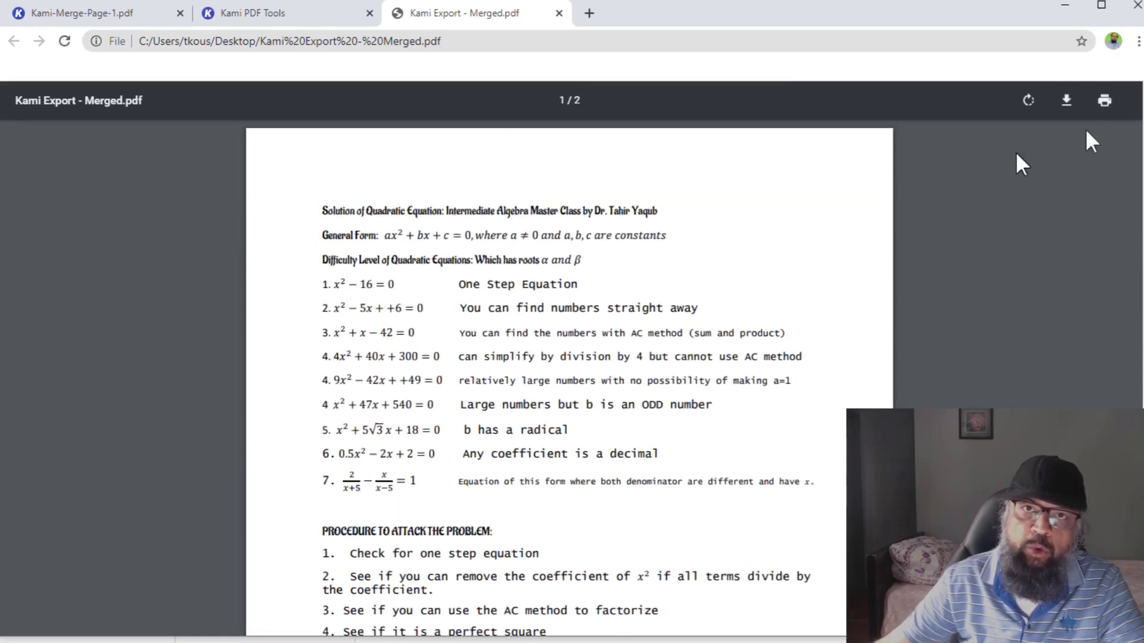
Close the merged preview and PDF Tools, sign in at kamiapp.com, and choose Open From Computer.
left_click(559, 13)
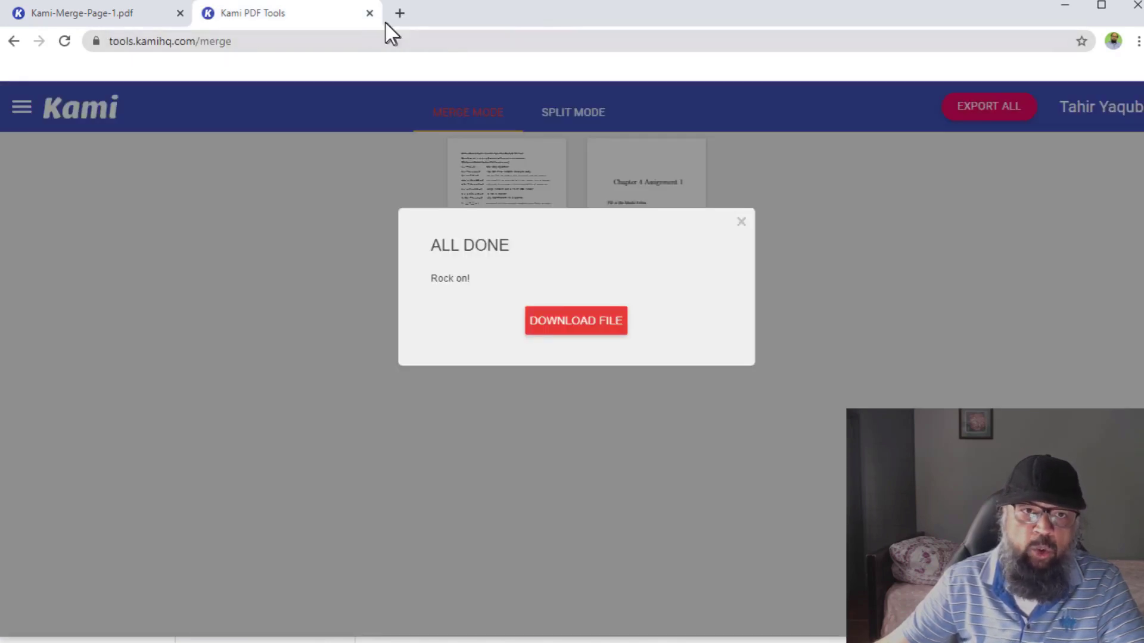
left_click(370, 13)
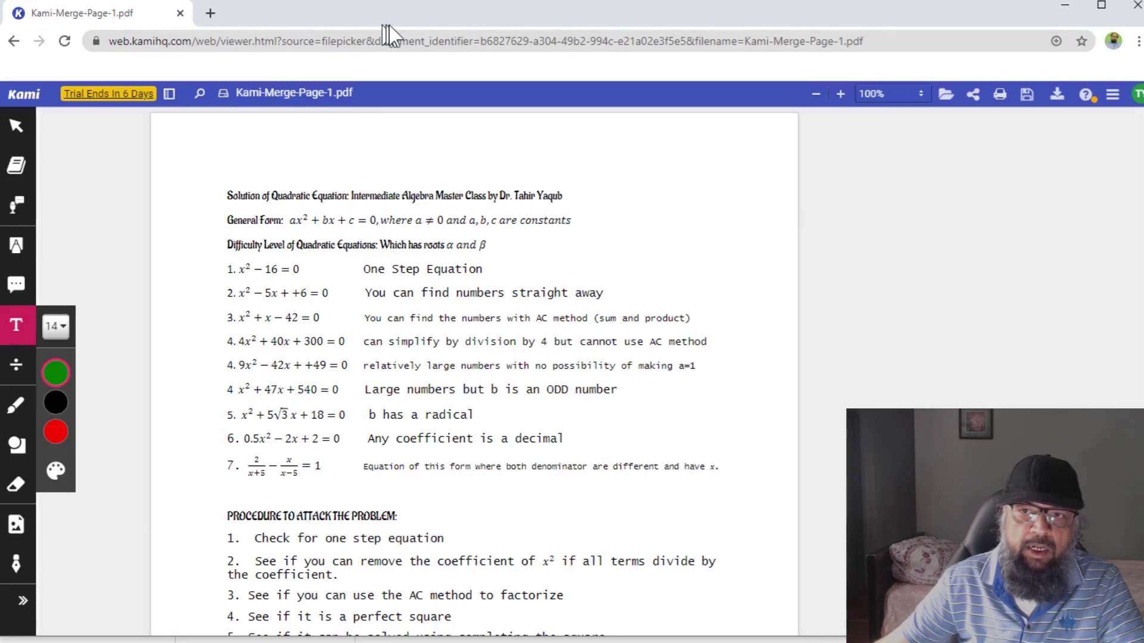
left_click(24, 94)
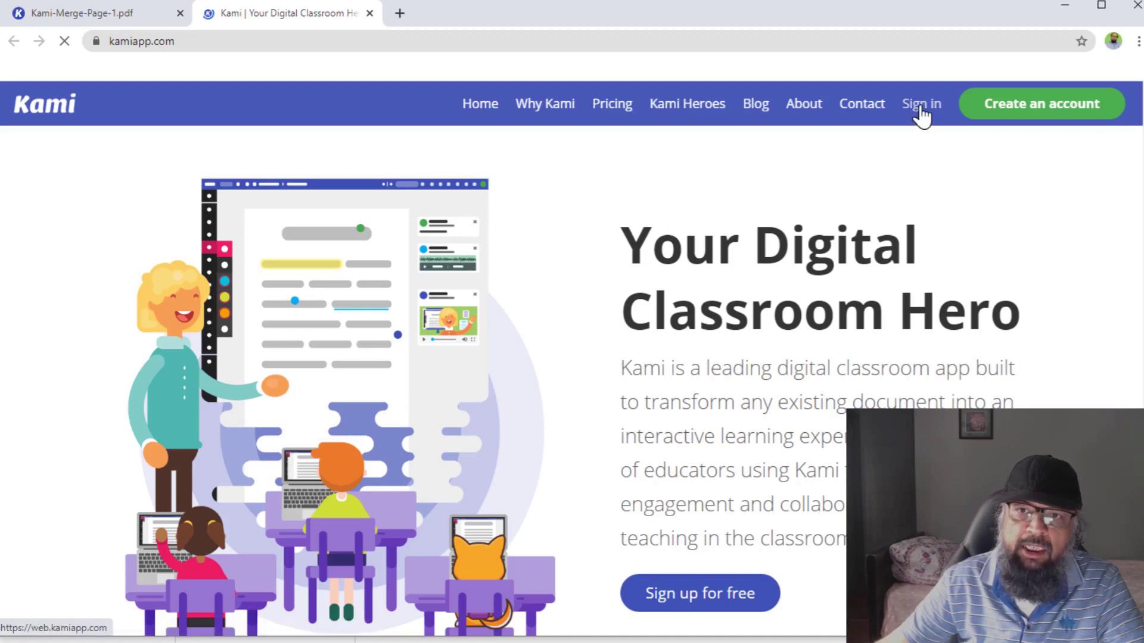
left_click(920, 108)
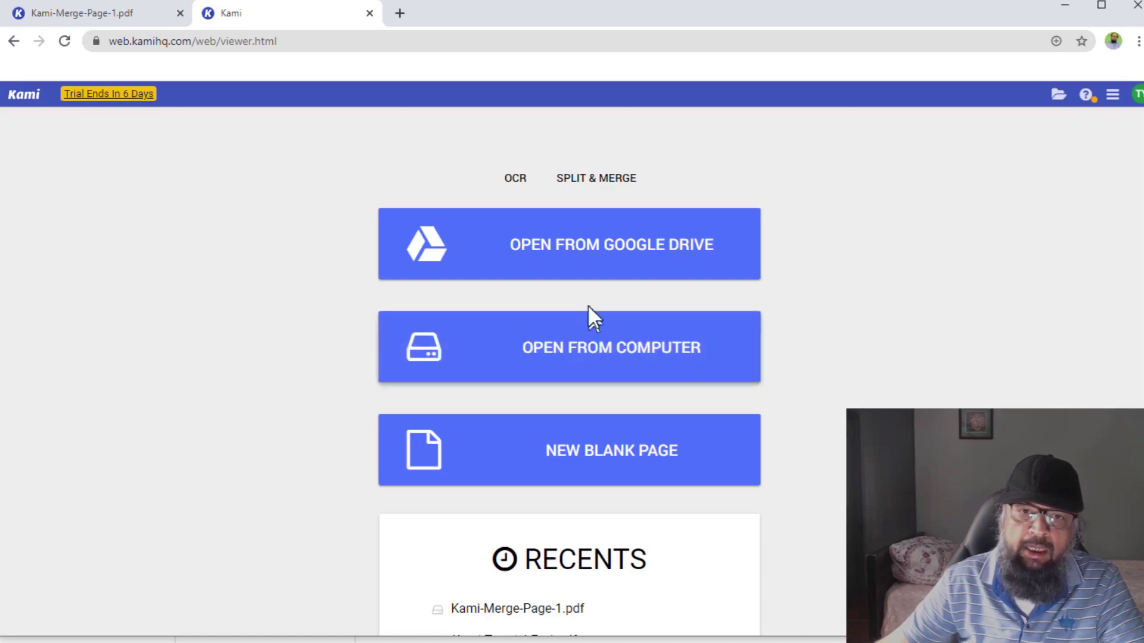
left_click(544, 350)
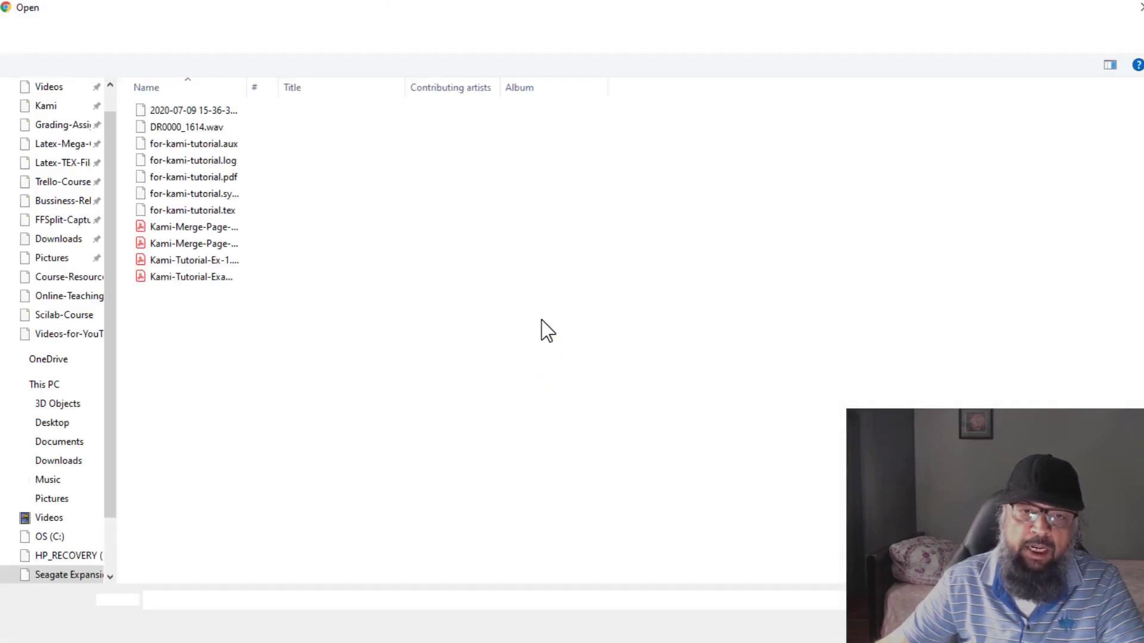
Open Kami-Tutorial-Example-2.pdf and dismiss the previously-annotated copies prompt.
left_click(222, 276)
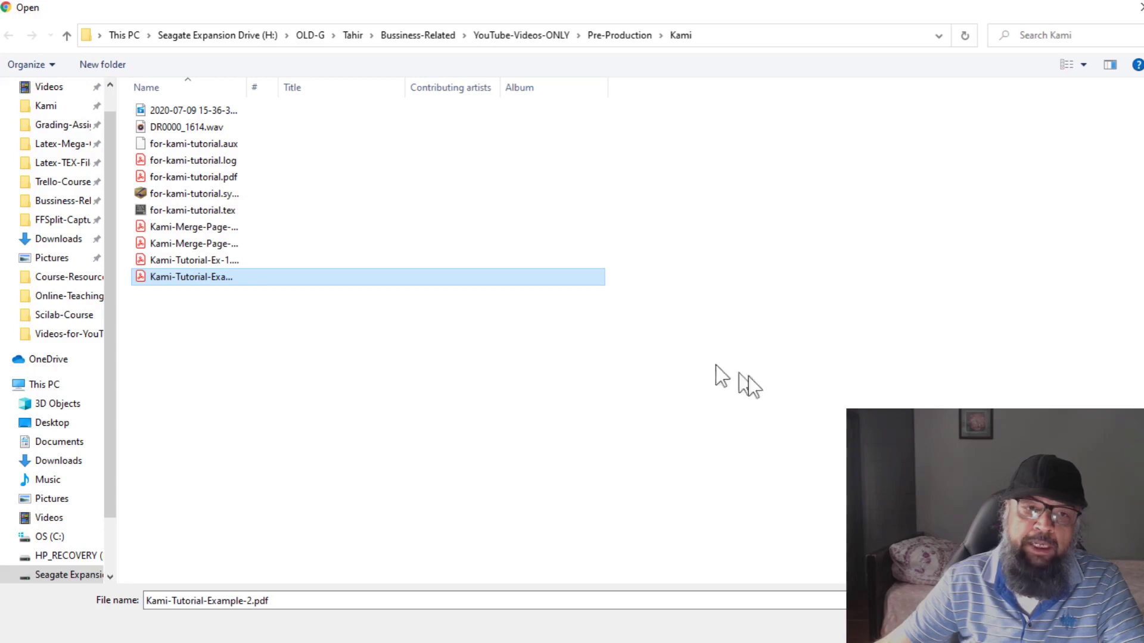
double_click(191, 277)
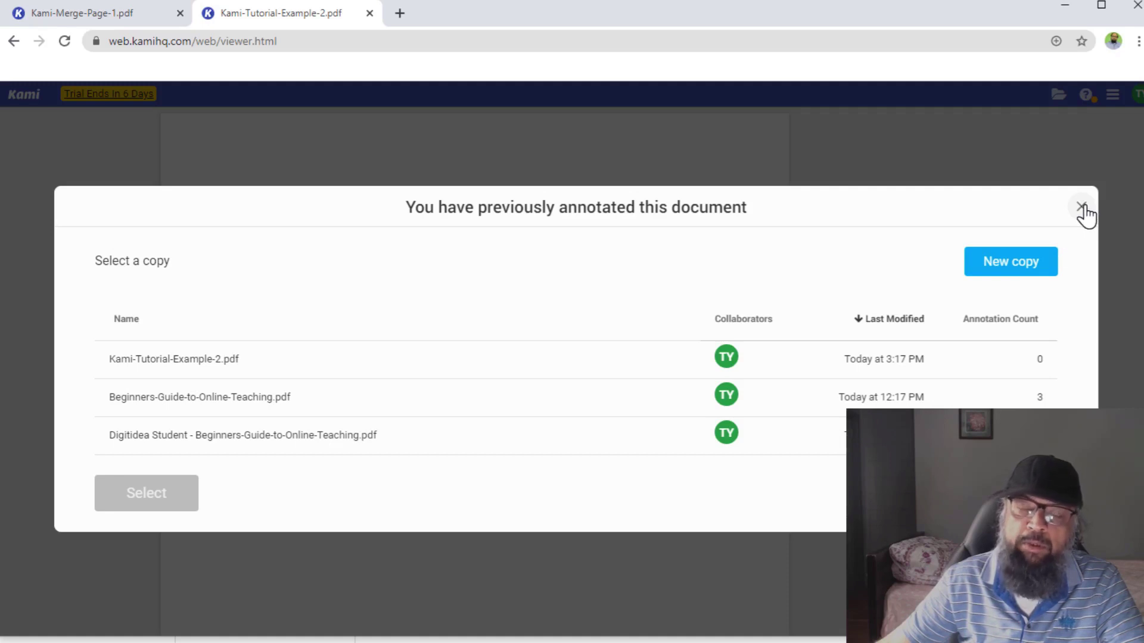
left_click(1081, 207)
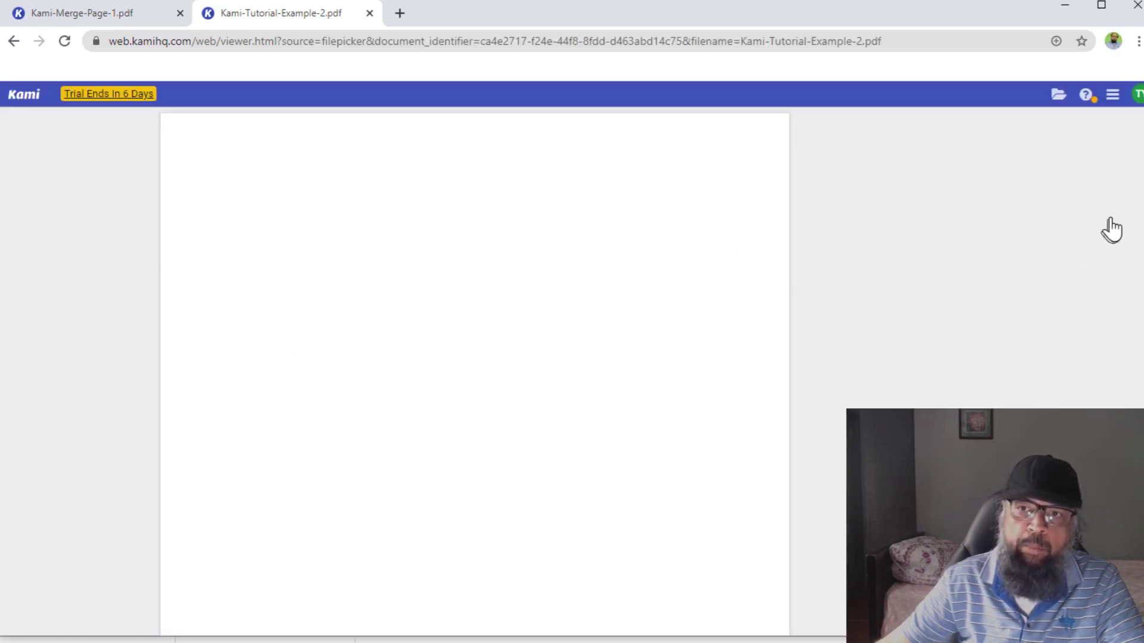
Scroll through the guide's pages with its video table and QR codes.
scroll(1139, 197, "down", 5)
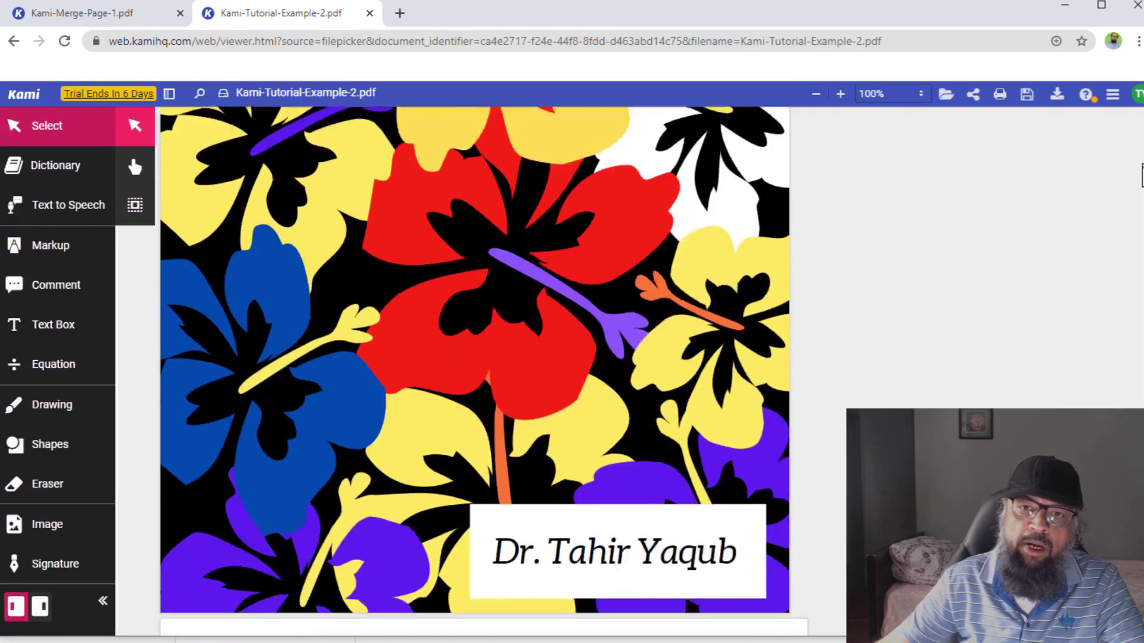
scroll(1139, 196, "down", 4)
scroll(1140, 197, "down", 1)
scroll(1139, 196, "down", 3)
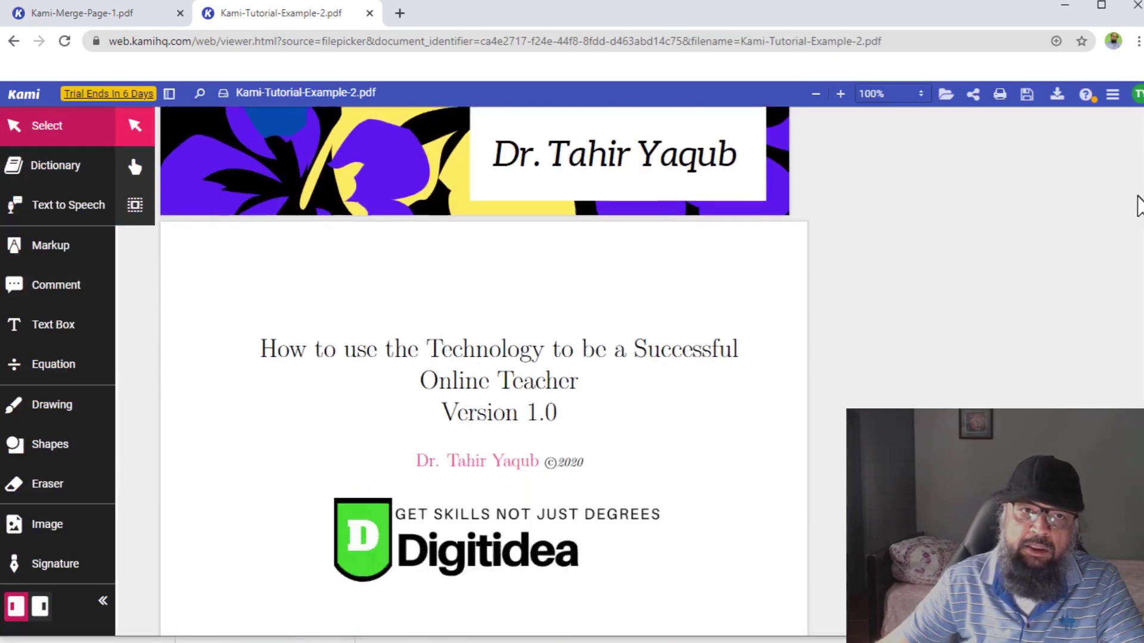
scroll(1139, 200, "down", 5)
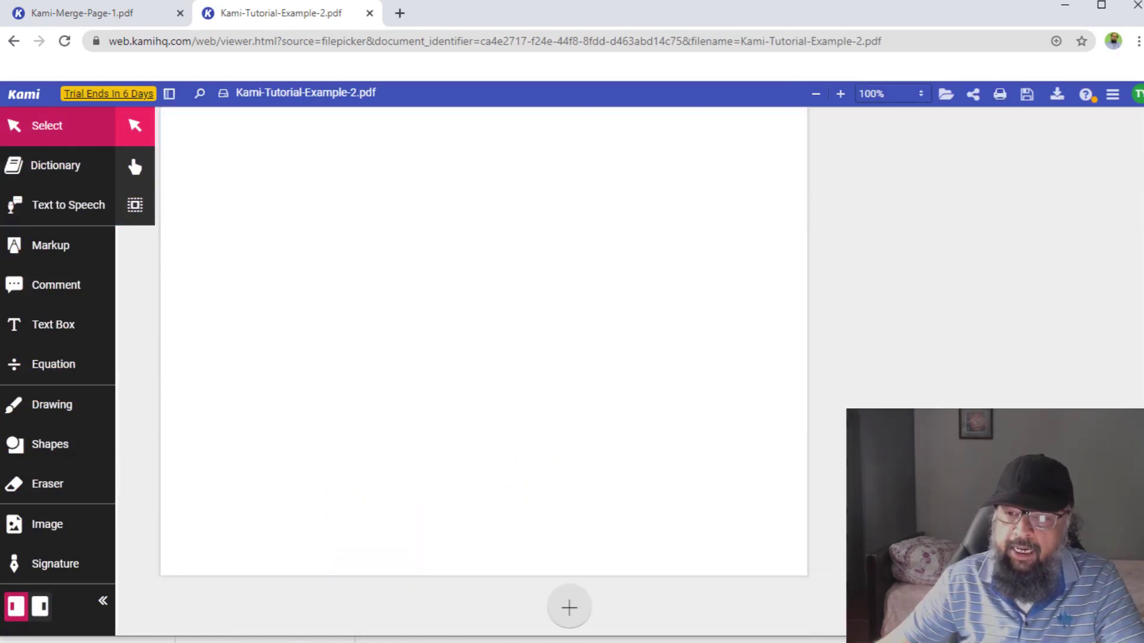
scroll(484, 369, "up", 8)
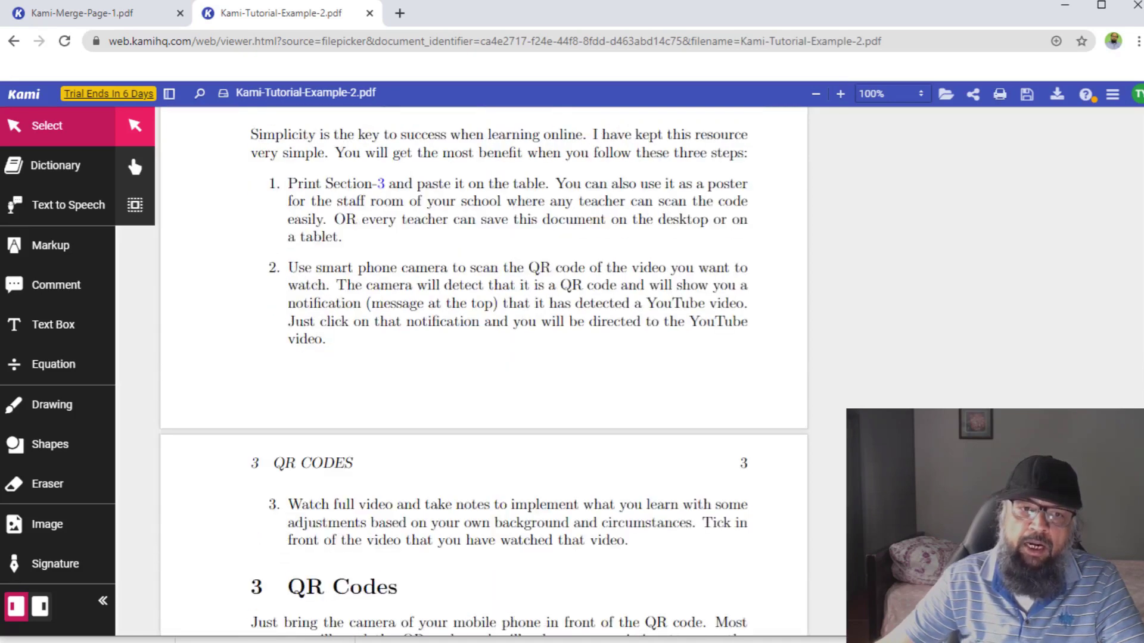
scroll(484, 369, "down", 5)
scroll(483, 370, "down", 3)
scroll(483, 369, "down", 4)
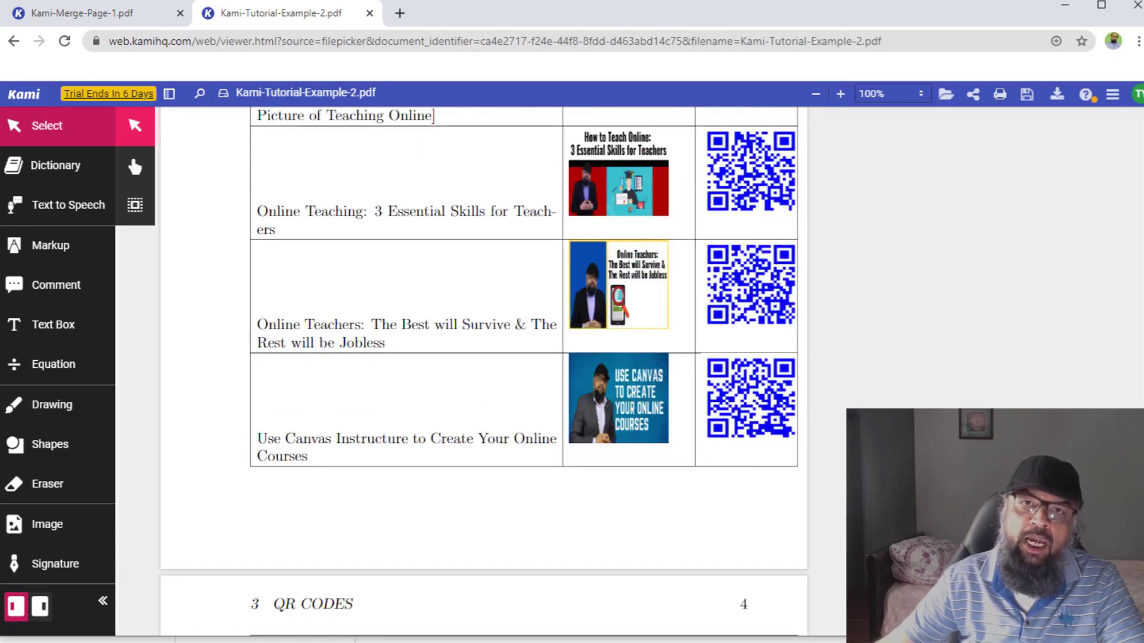
scroll(483, 369, "down", 10)
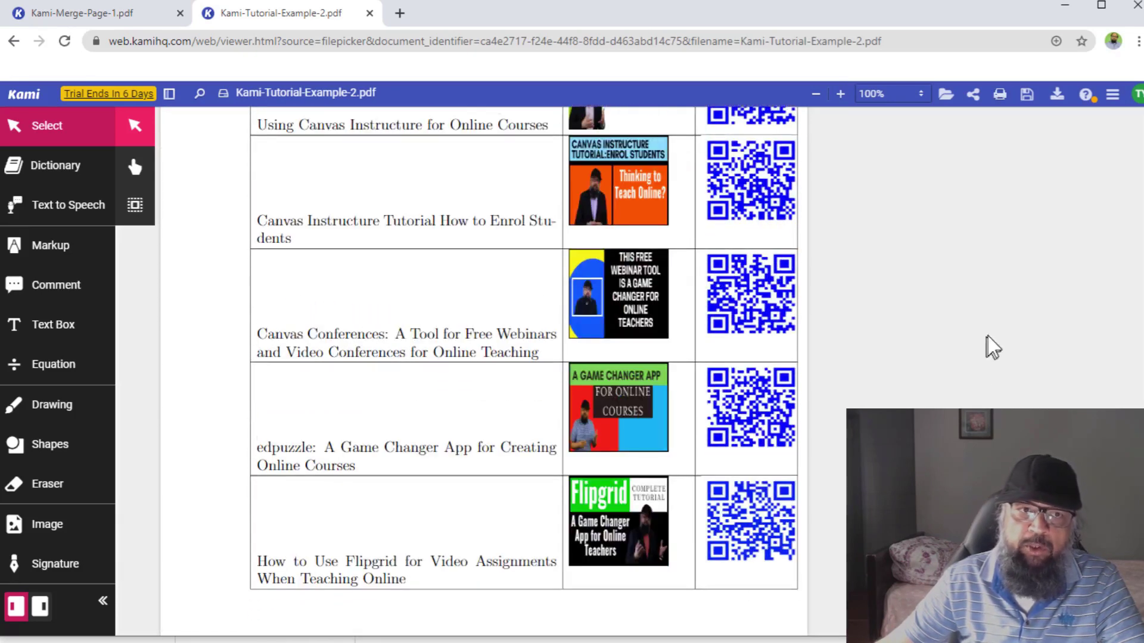
Load all seven pages of Kami-Tutorial-Example-2 into Split and Merge Document.
left_click(1112, 95)
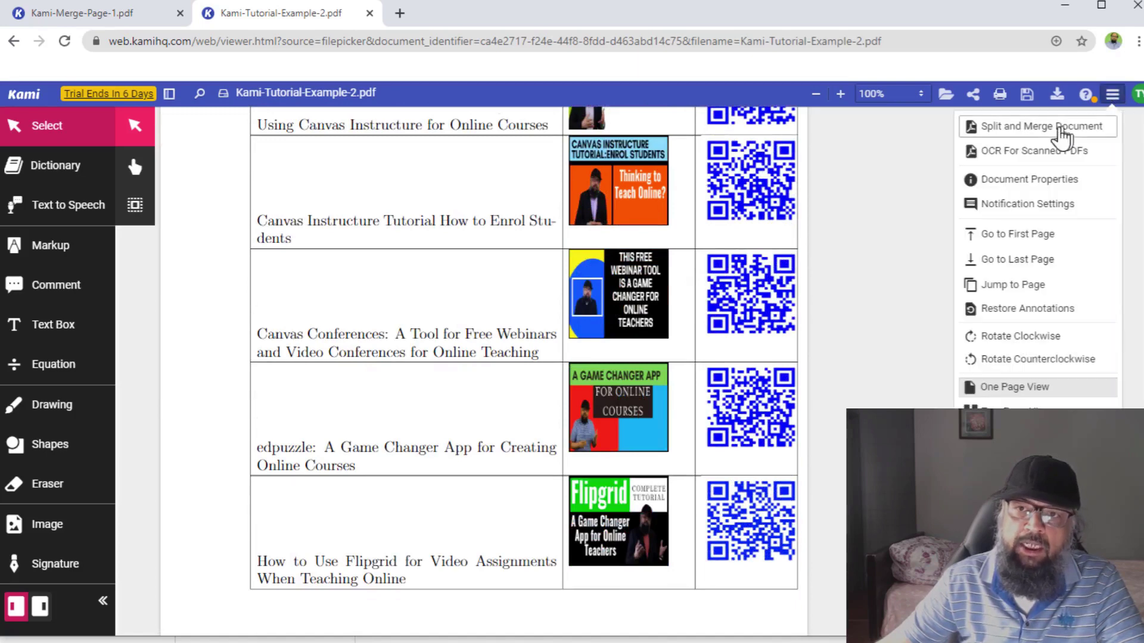
left_click(1018, 128)
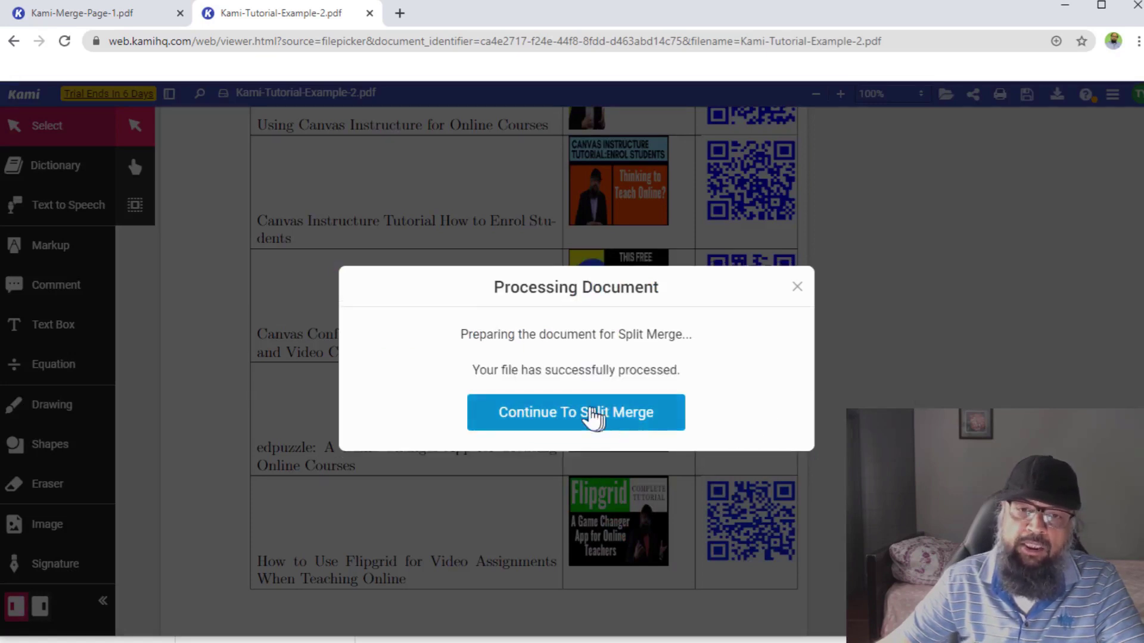
left_click(589, 417)
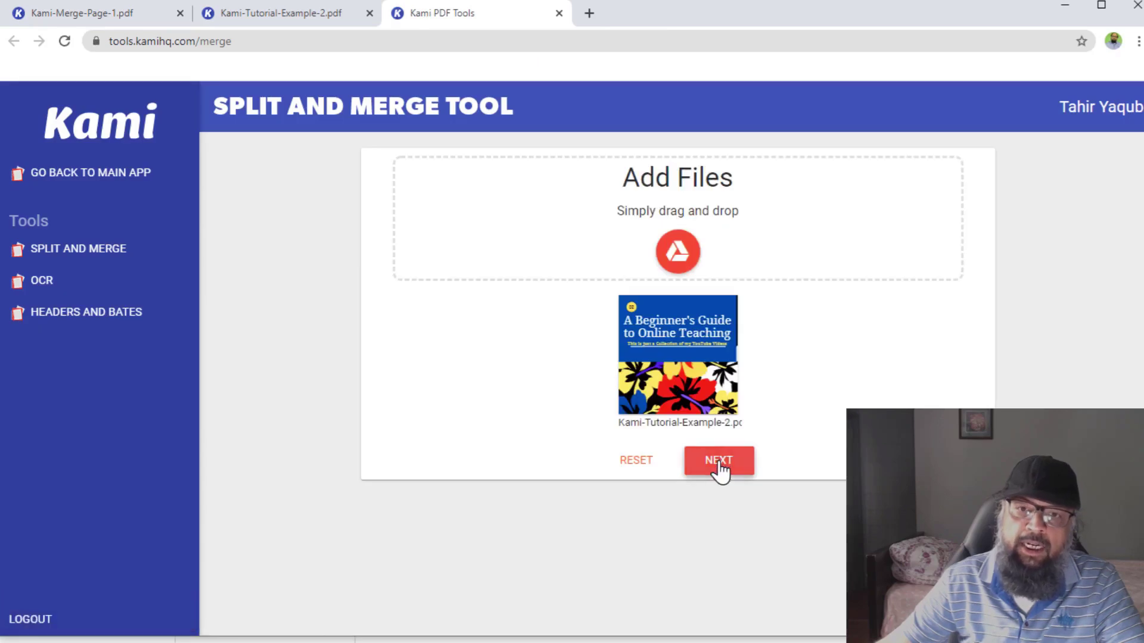
left_click(718, 461)
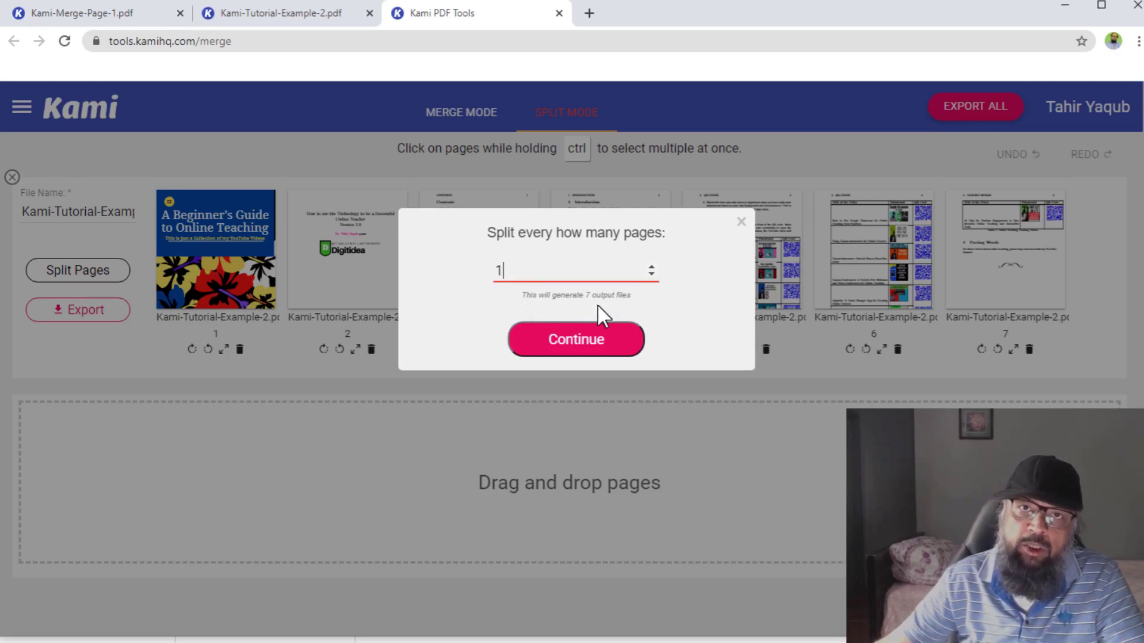
Change 'Split every how many pages' from 2 to 3, giving three output files.
left_click_drag(501, 270, 485, 276)
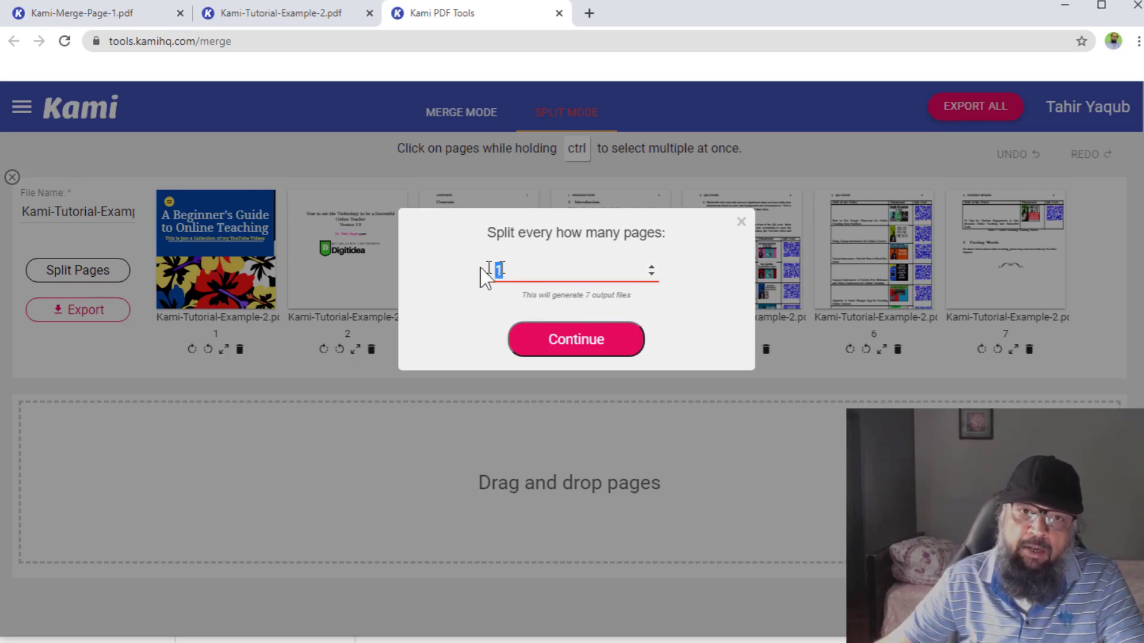
type("2")
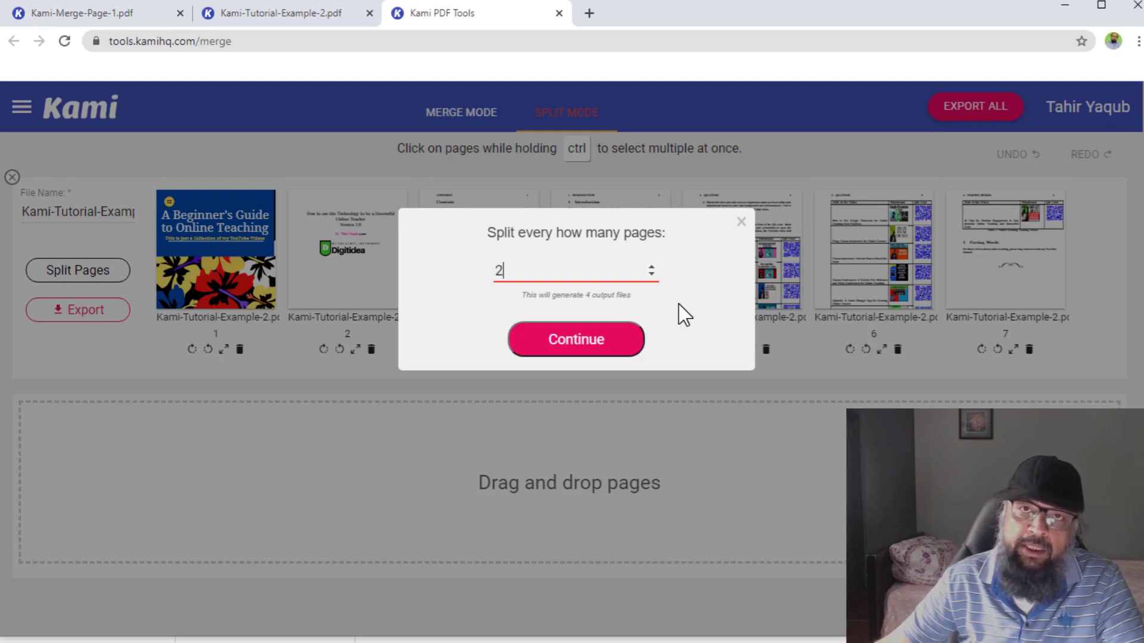
left_click(678, 305)
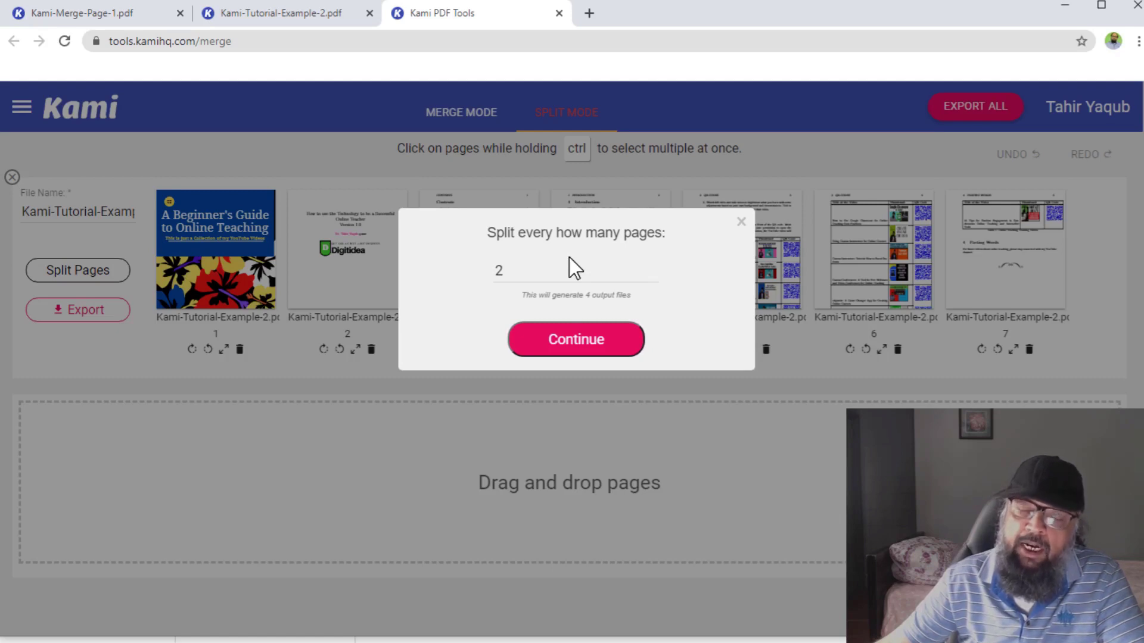
left_click_drag(521, 273, 473, 275)
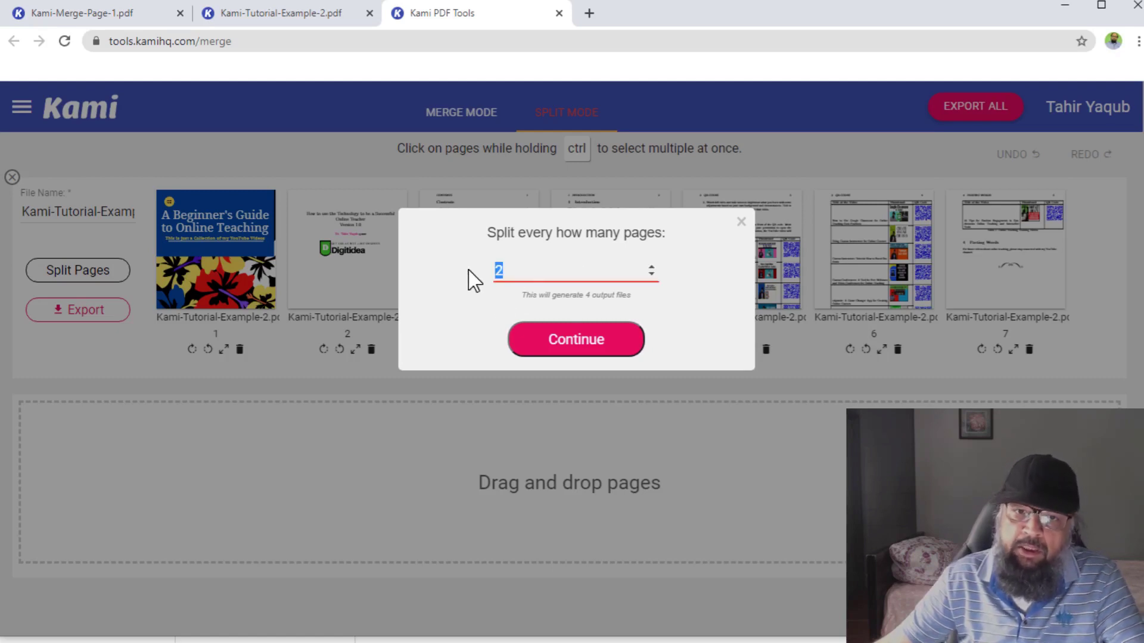
type("3")
left_click(685, 327)
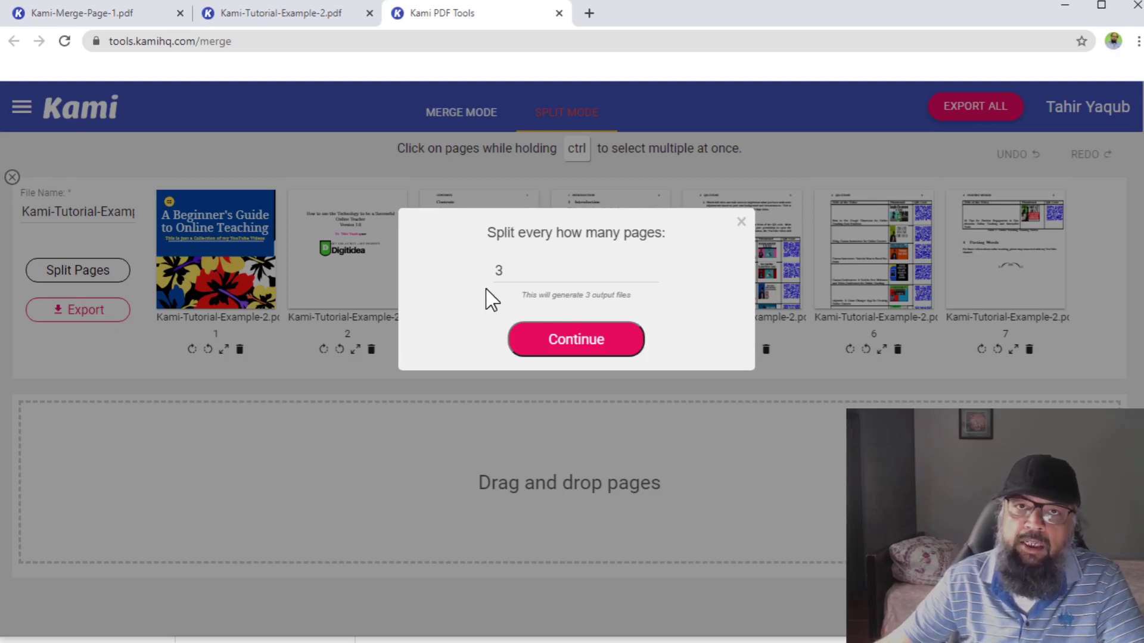
Split into pages 1–3, 4–6 and 7, check the groups, and export all three.
left_click(593, 350)
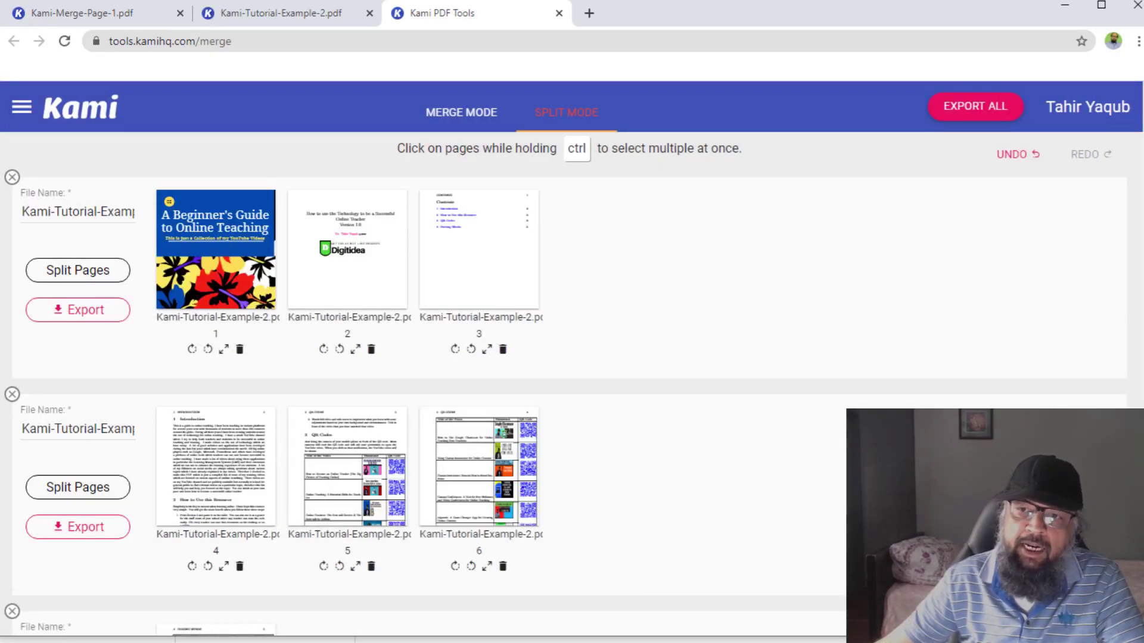
scroll(387, 524, "down", 1)
scroll(388, 524, "down", 3)
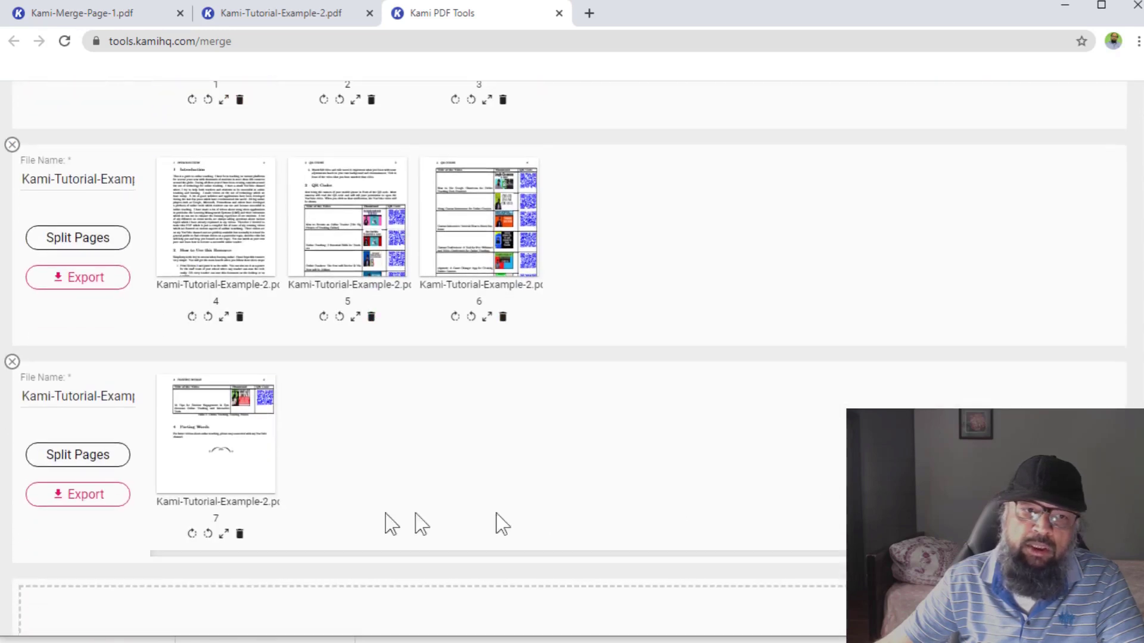
scroll(834, 536, "up", 4)
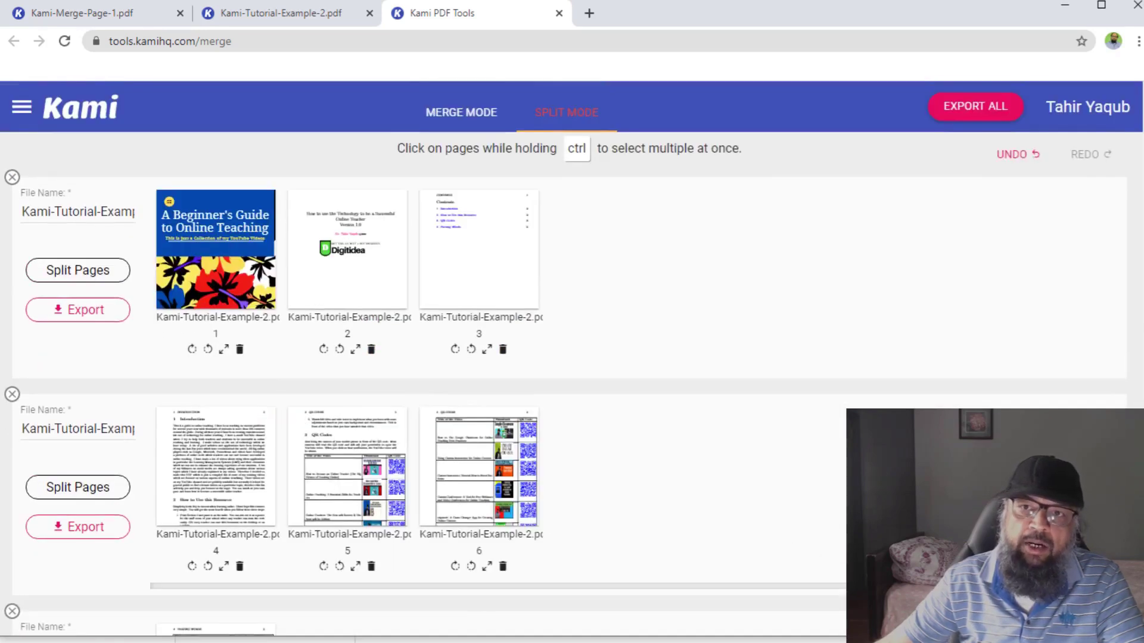
left_click(981, 109)
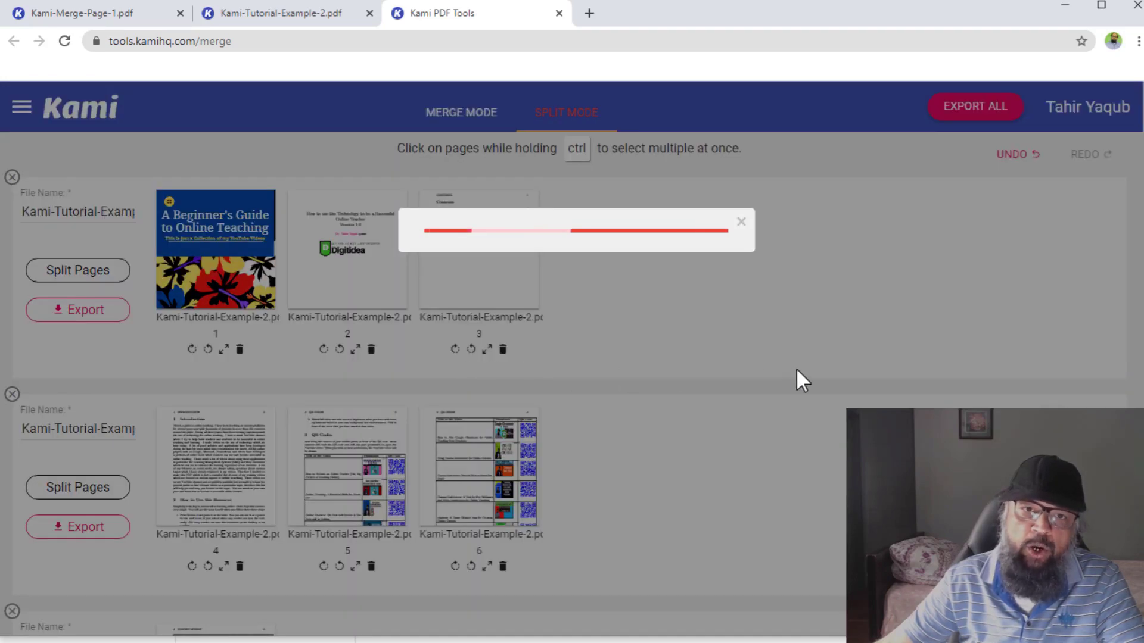
Download kami_output (2).zip, review its three split PDFs in Express Zip, then close it.
left_click(575, 316)
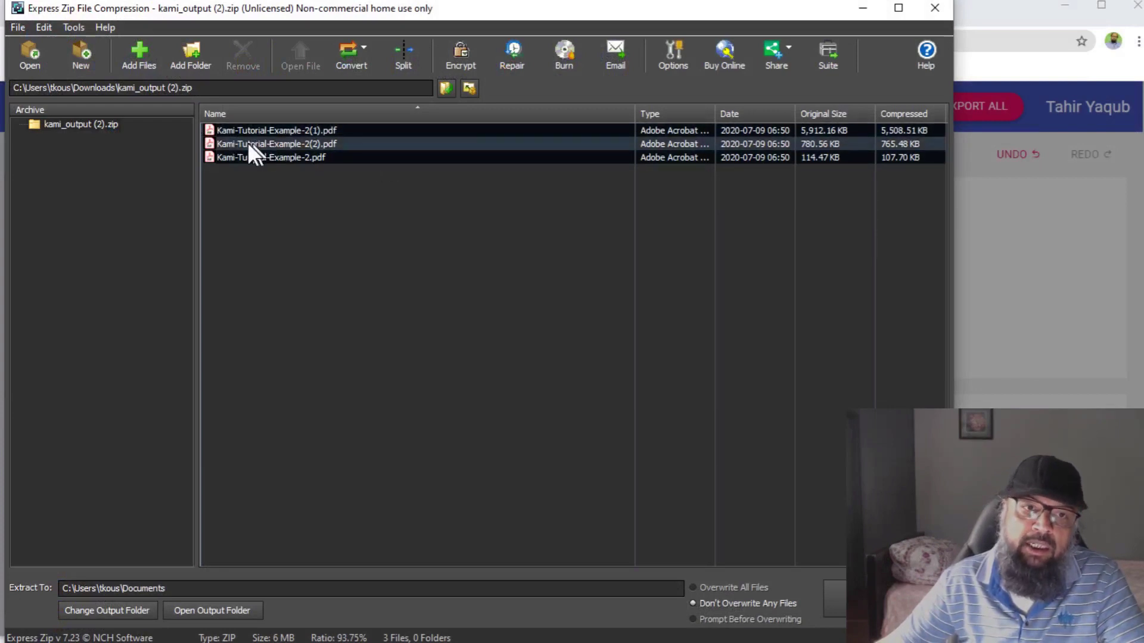
left_click(271, 159, "ctrl")
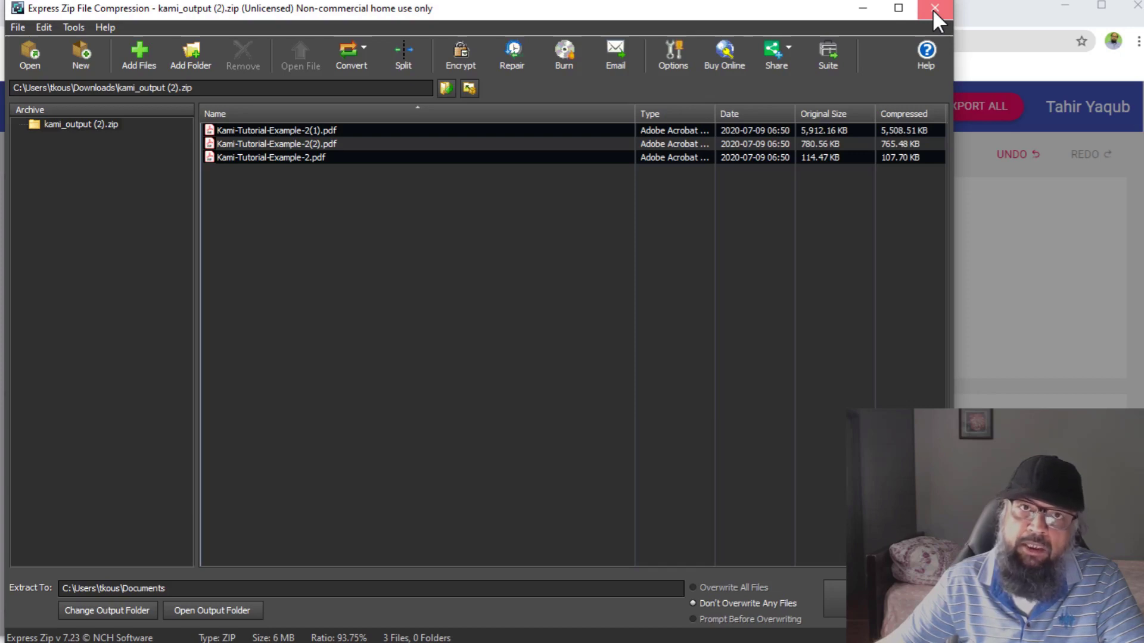
left_click(934, 7)
Dismiss the ALL DONE export confirmation.
left_click(740, 229)
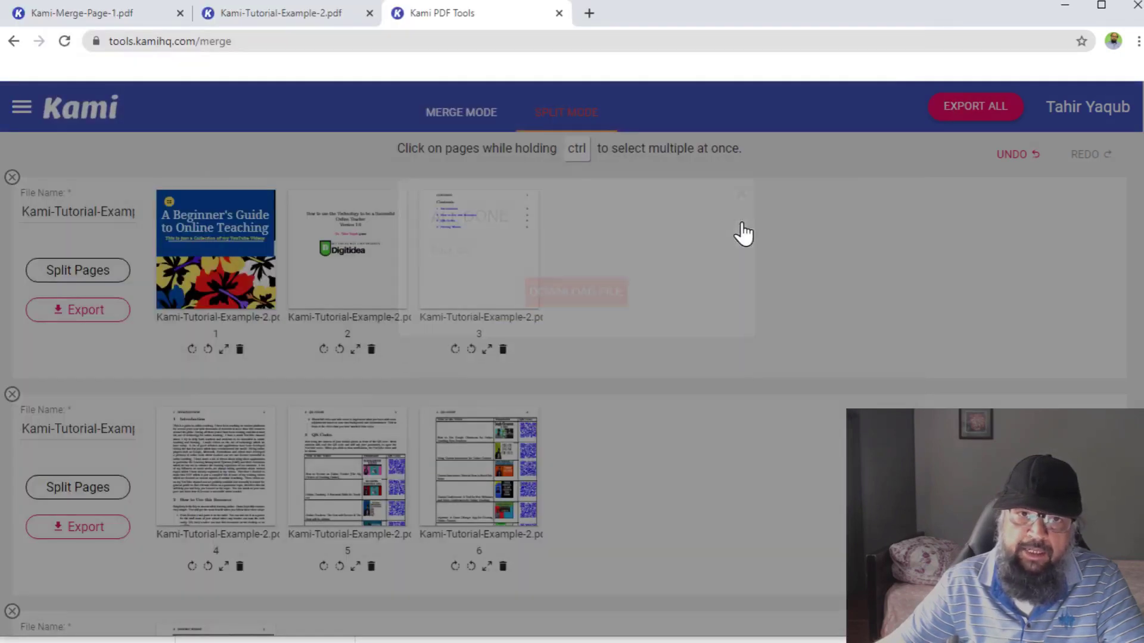